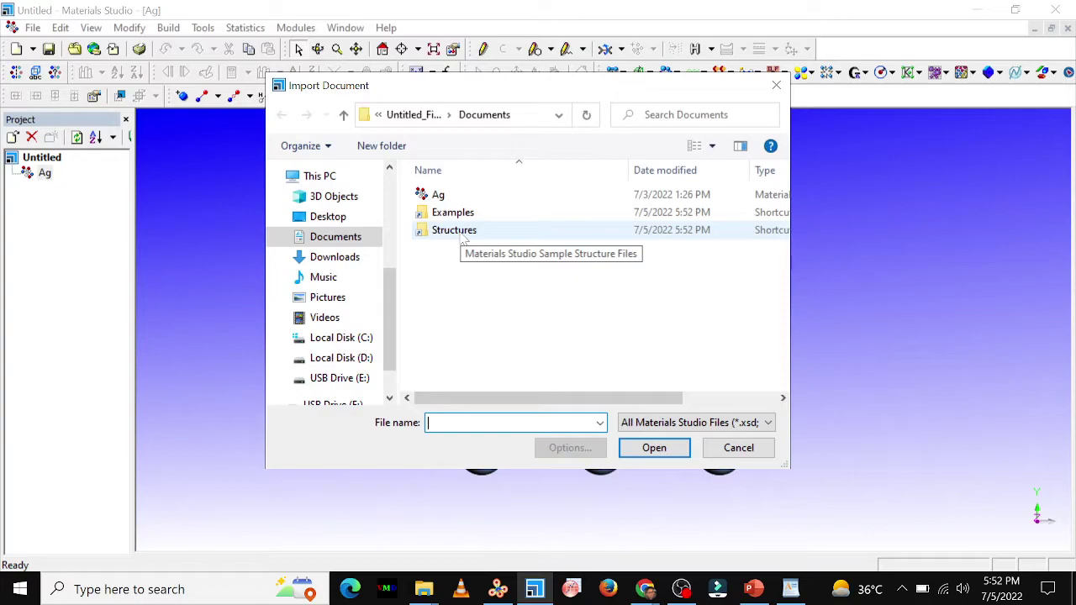
Browse the sample Structures library, look through the heterogeneous catalysts folder, and return to the Structures folder.
double_click(462, 239)
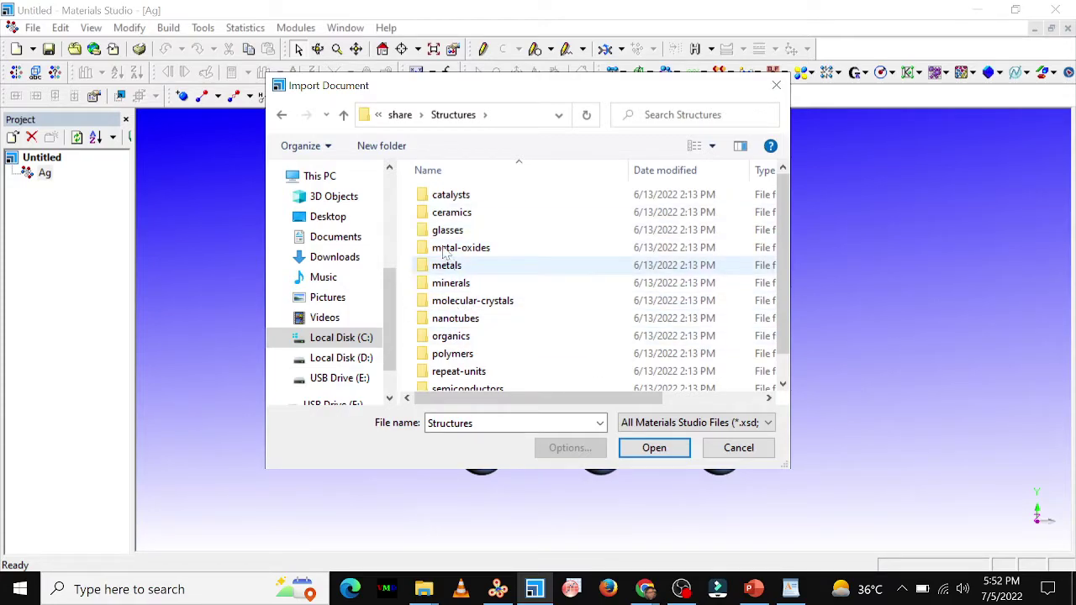
double_click(458, 195)
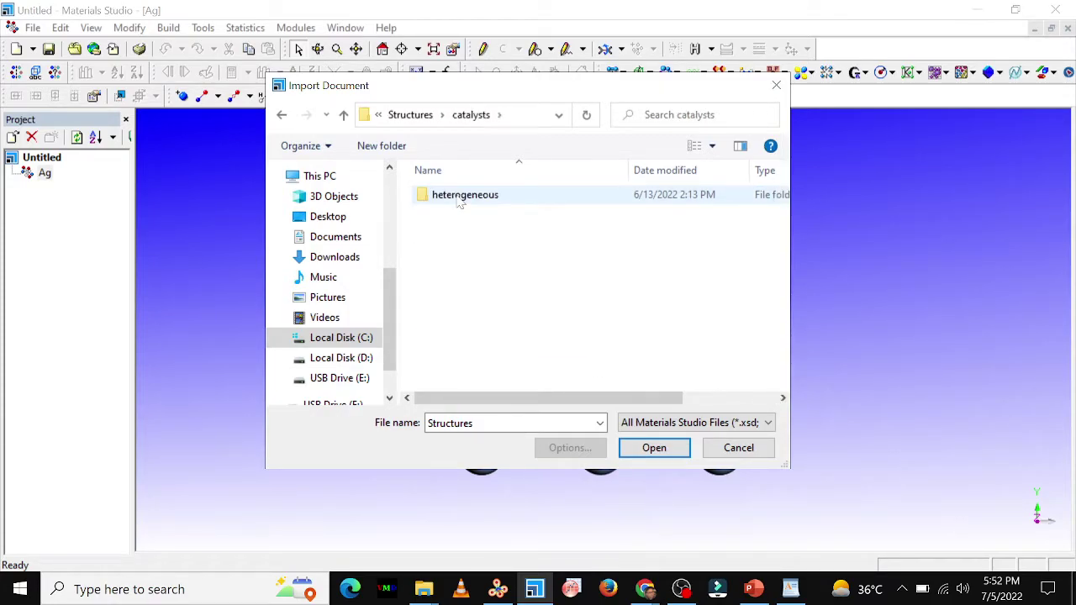
double_click(464, 195)
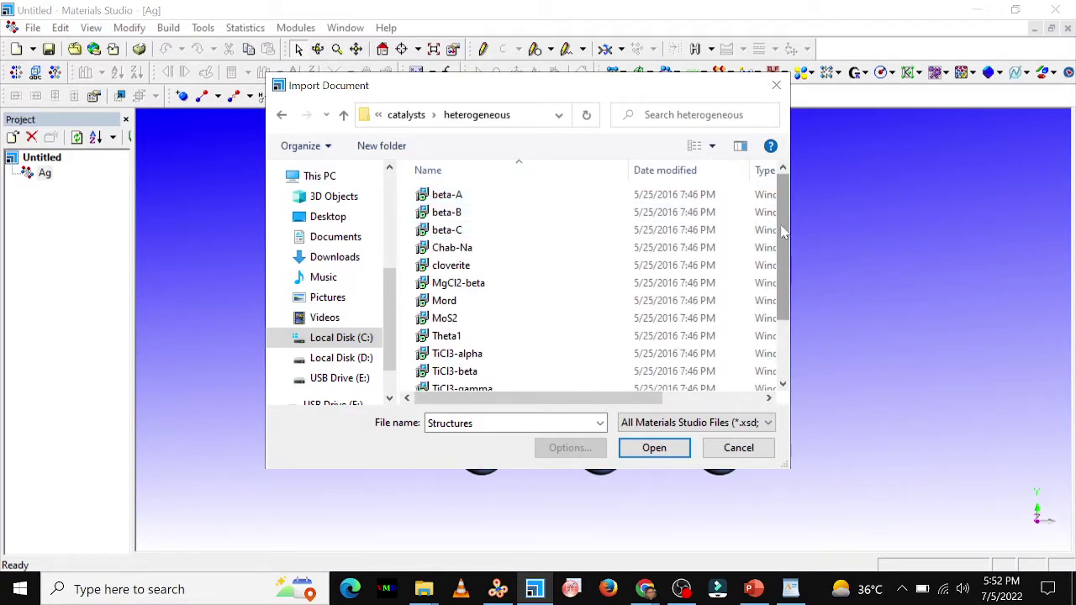
mouse_move(781, 234)
mouse_down()
mouse_move(782, 292)
mouse_move(782, 234)
mouse_up()
click(407, 116)
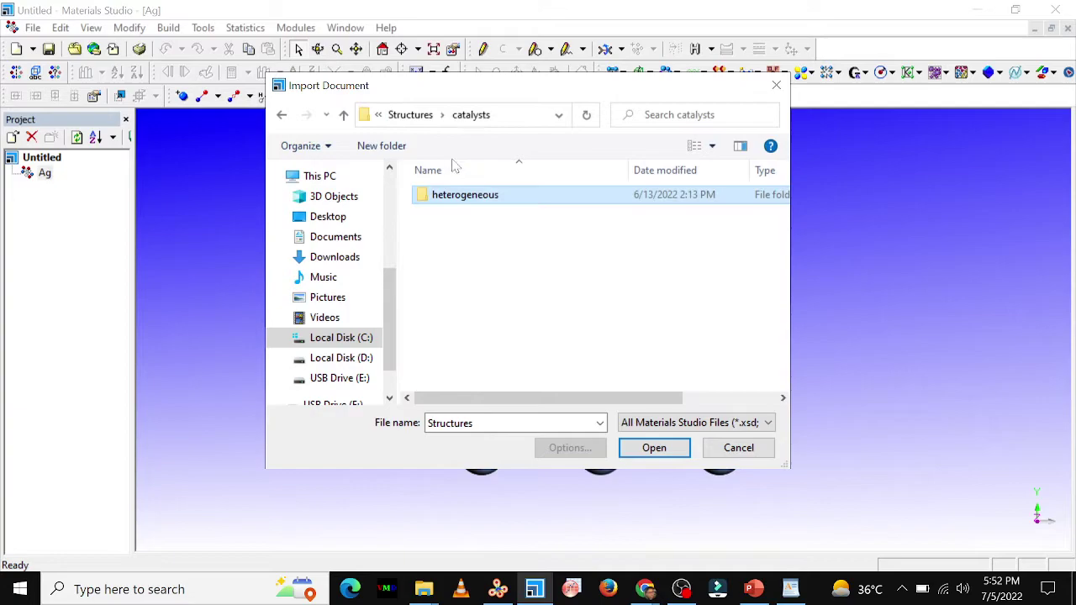
click(417, 115)
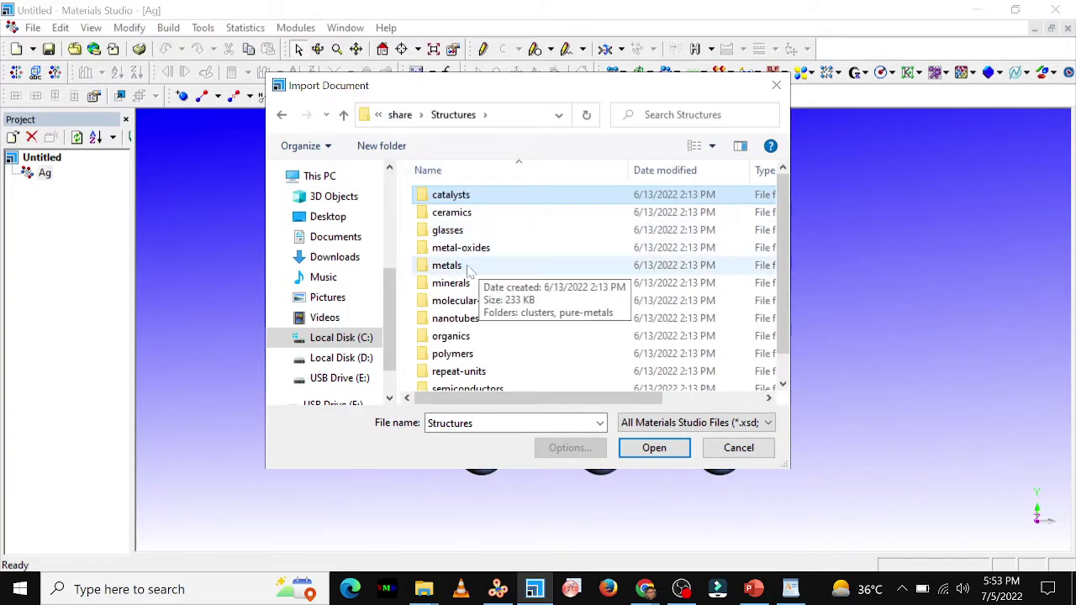
Import the Ag structure from the pure-metals folder within the metals sample structures.
double_click(447, 266)
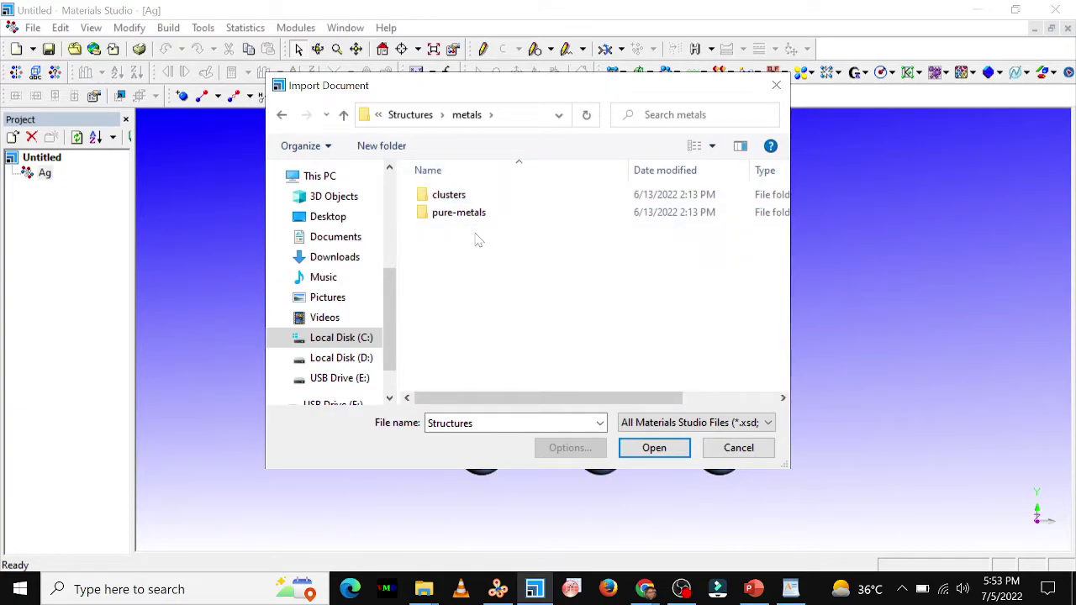
double_click(469, 220)
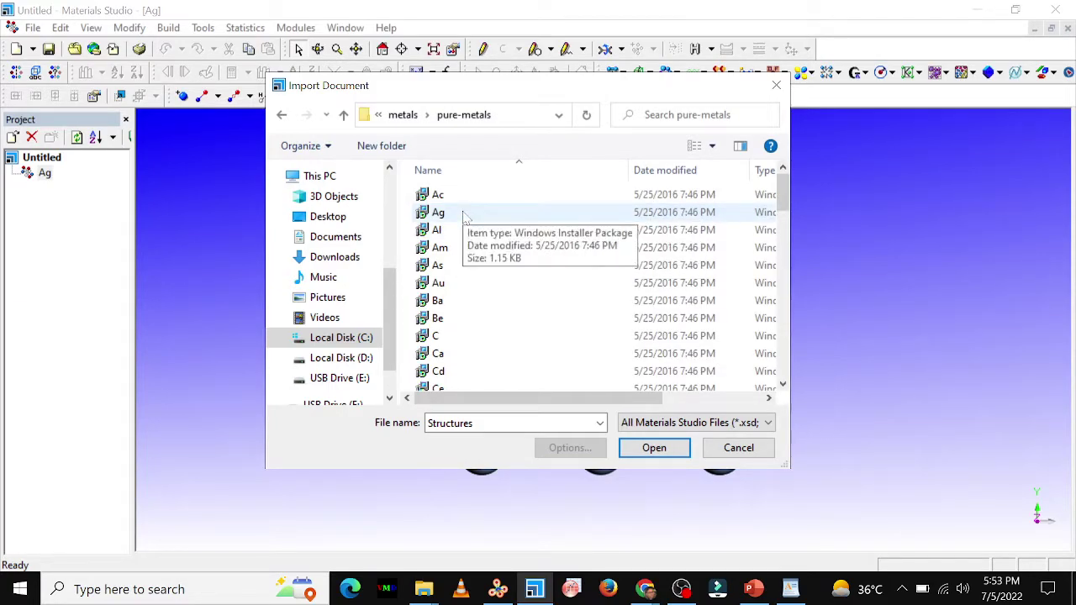
drag(504, 88, 227, 168)
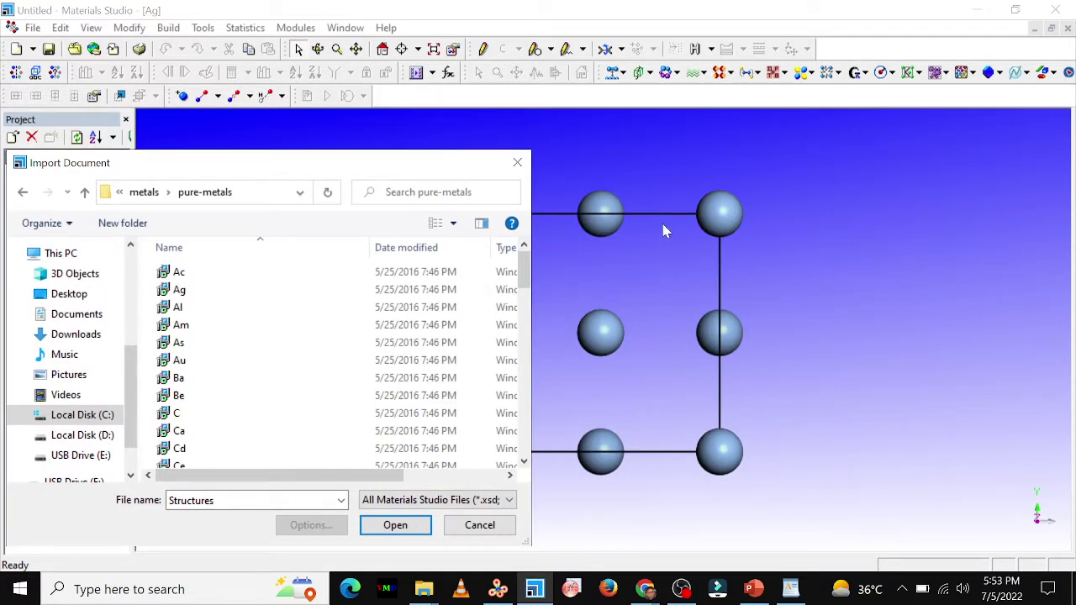
double_click(187, 291)
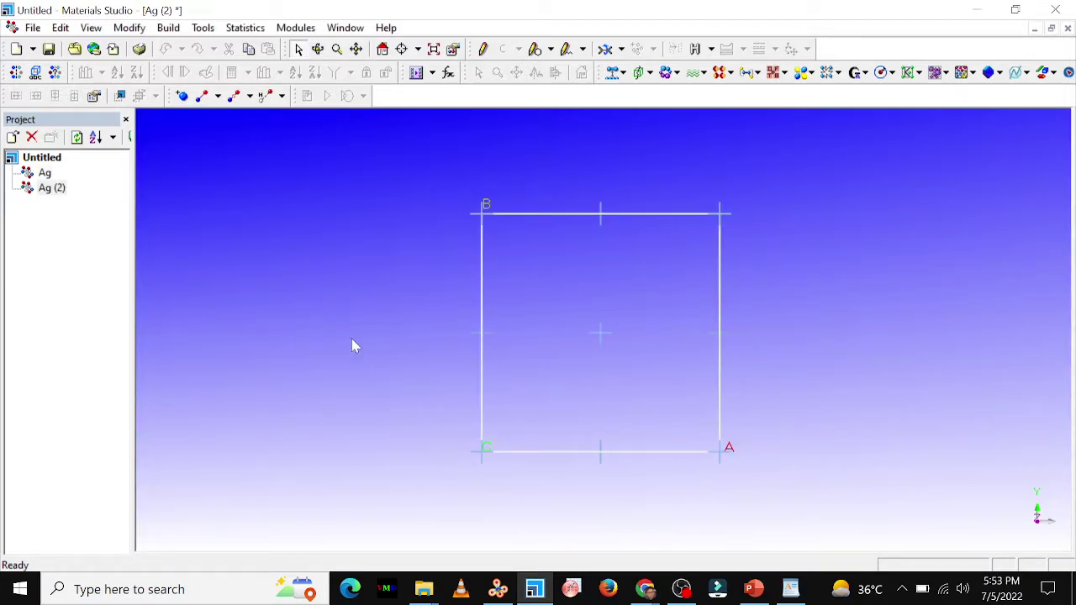
Change the display style of the imported silver atoms to Ball and stick.
right_click(316, 204)
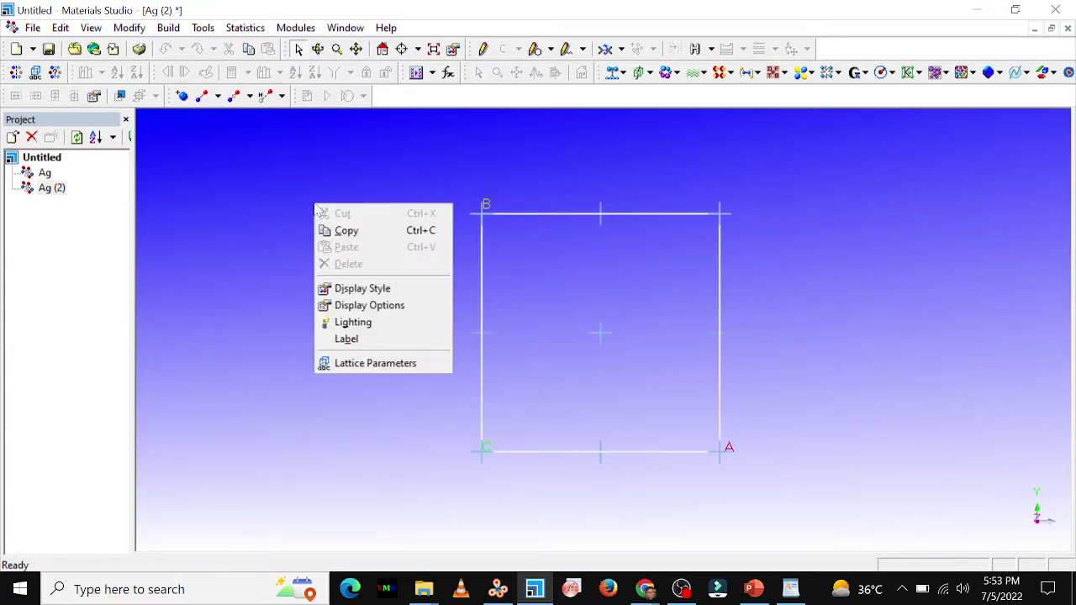
click(361, 289)
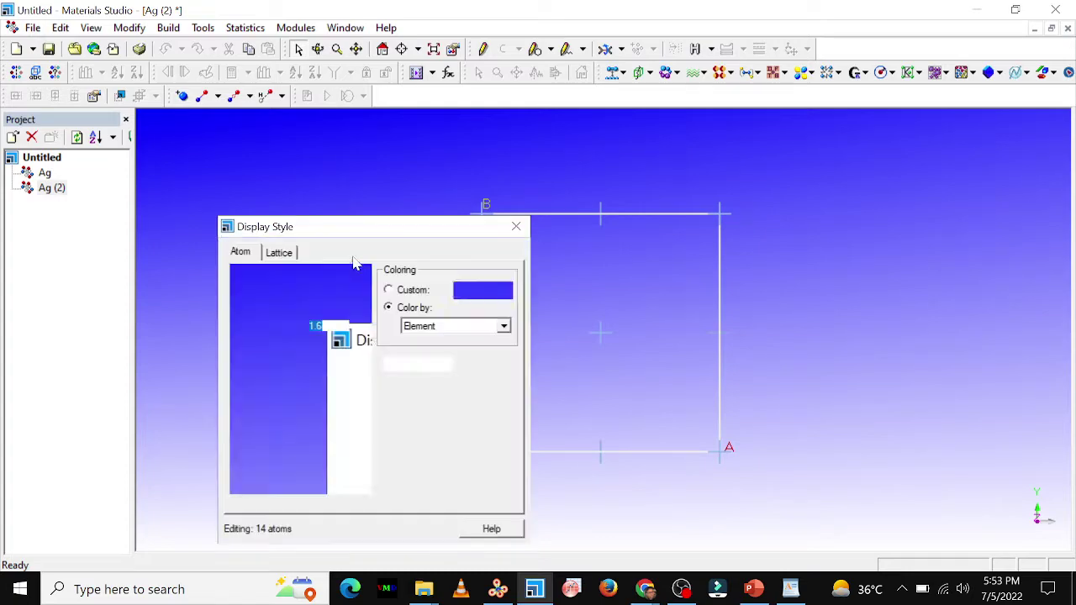
drag(361, 237, 229, 145)
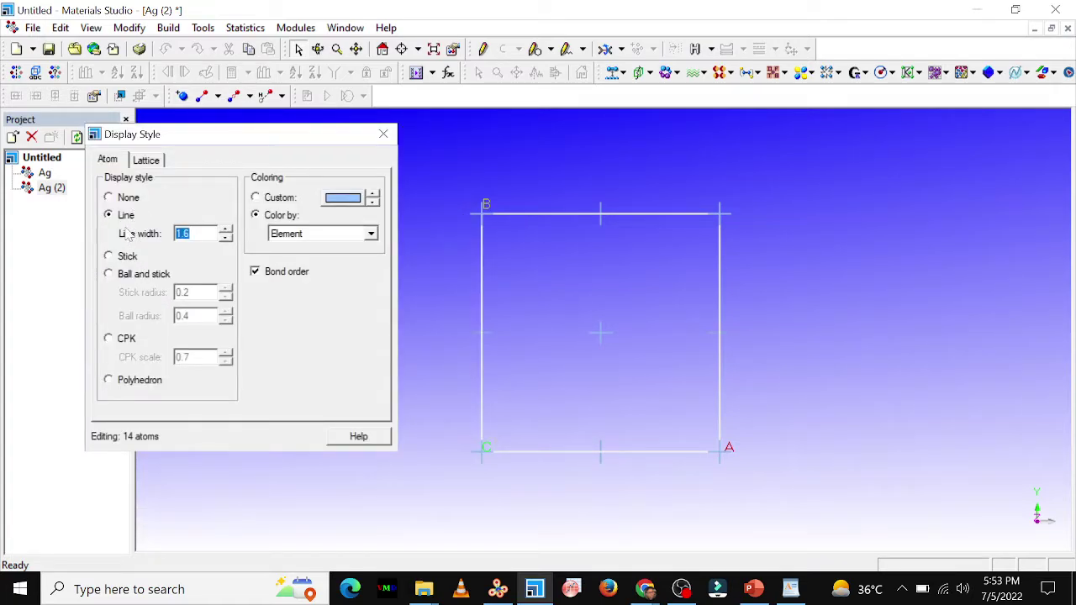
click(130, 275)
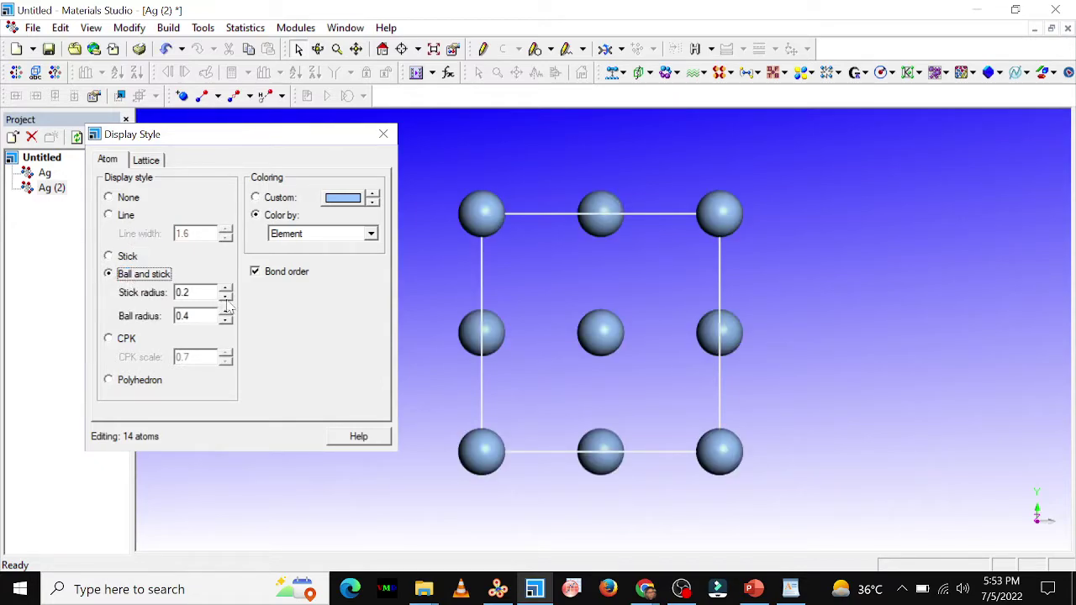
click(226, 297)
click(384, 139)
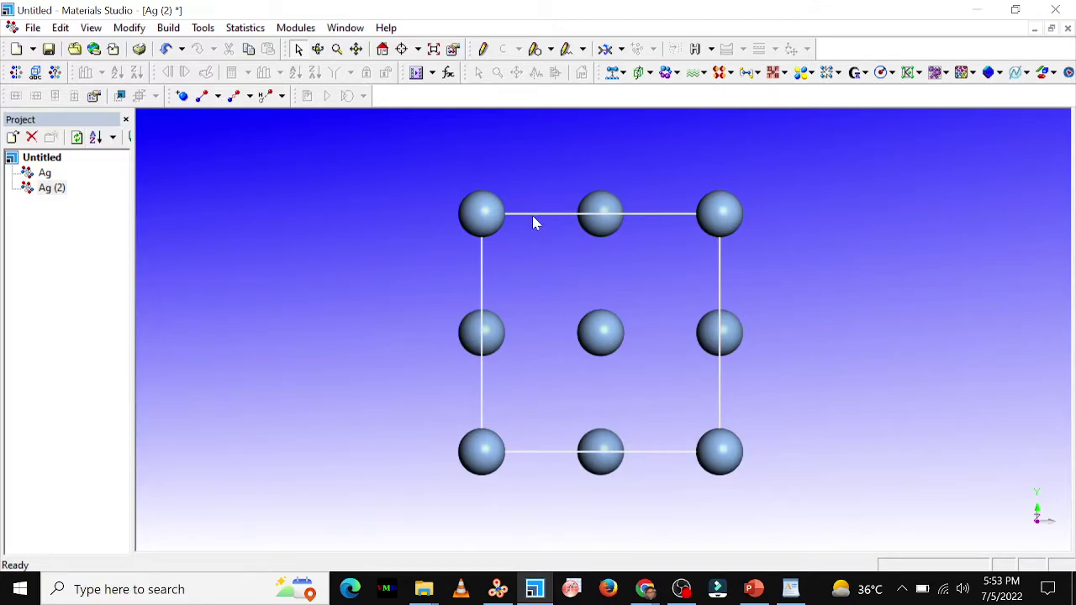
Set the colour of the silver cell's lattice lines to black.
click(529, 215)
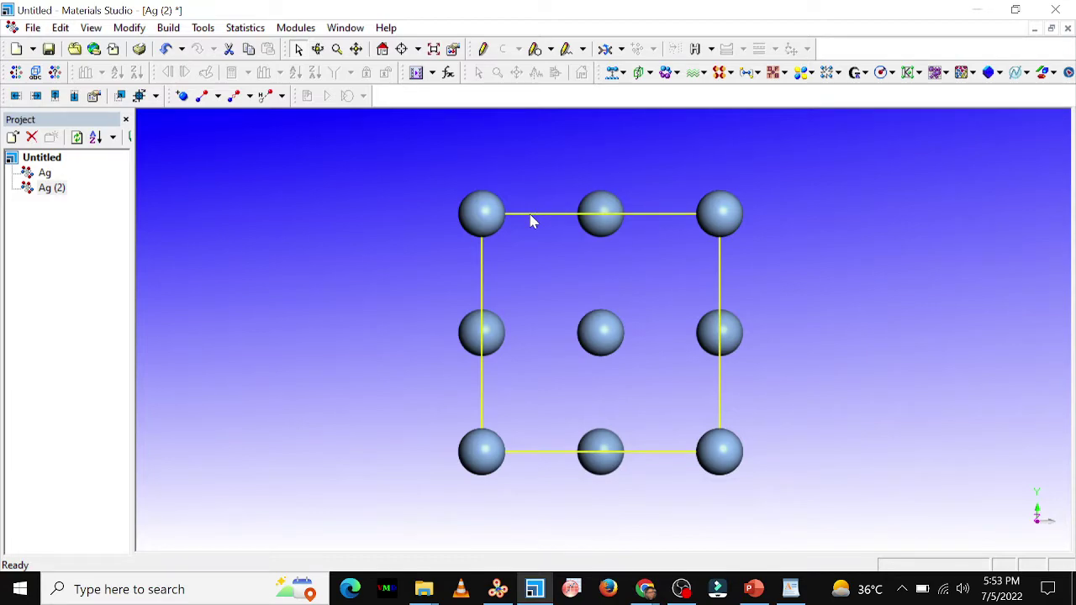
right_click(530, 220)
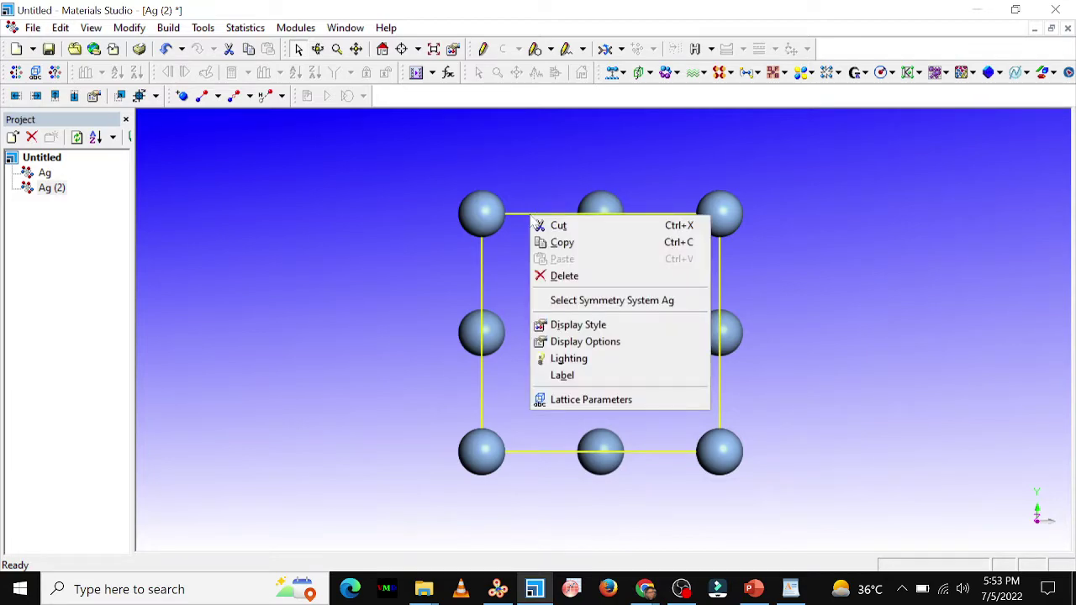
click(587, 328)
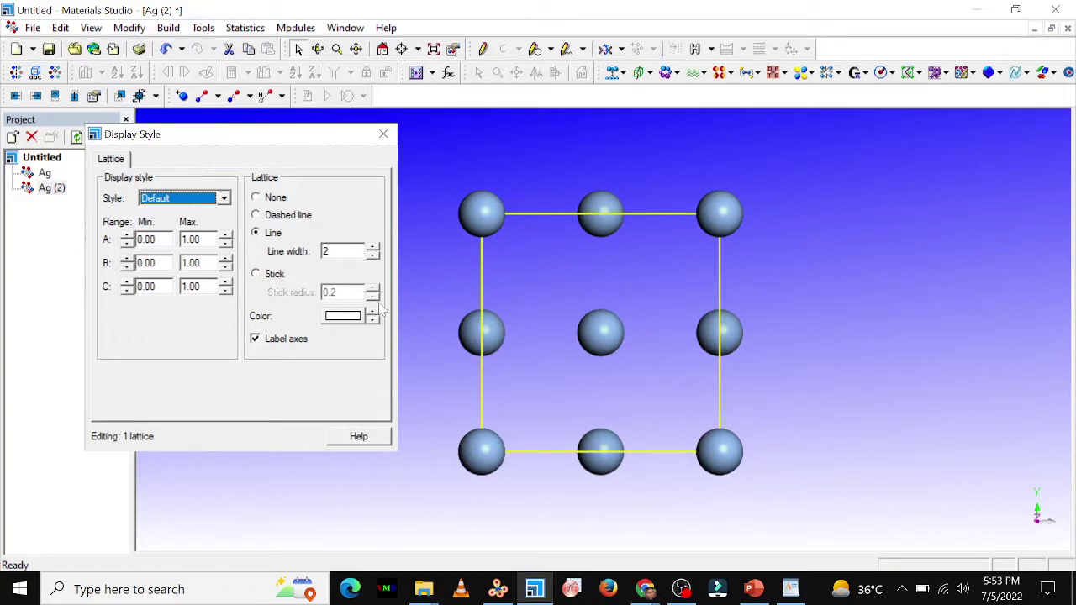
click(343, 319)
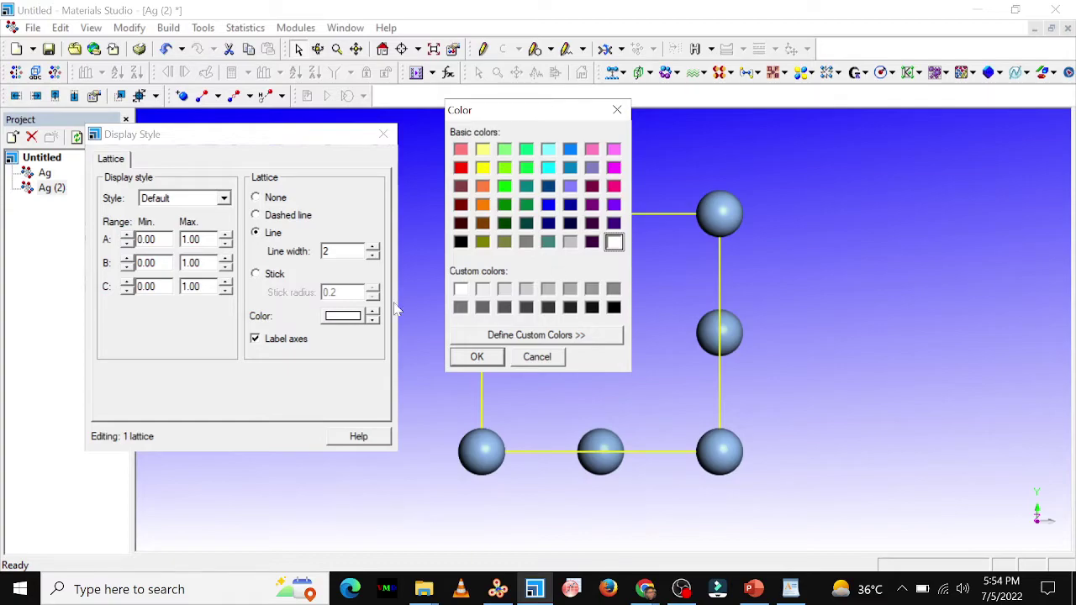
click(464, 247)
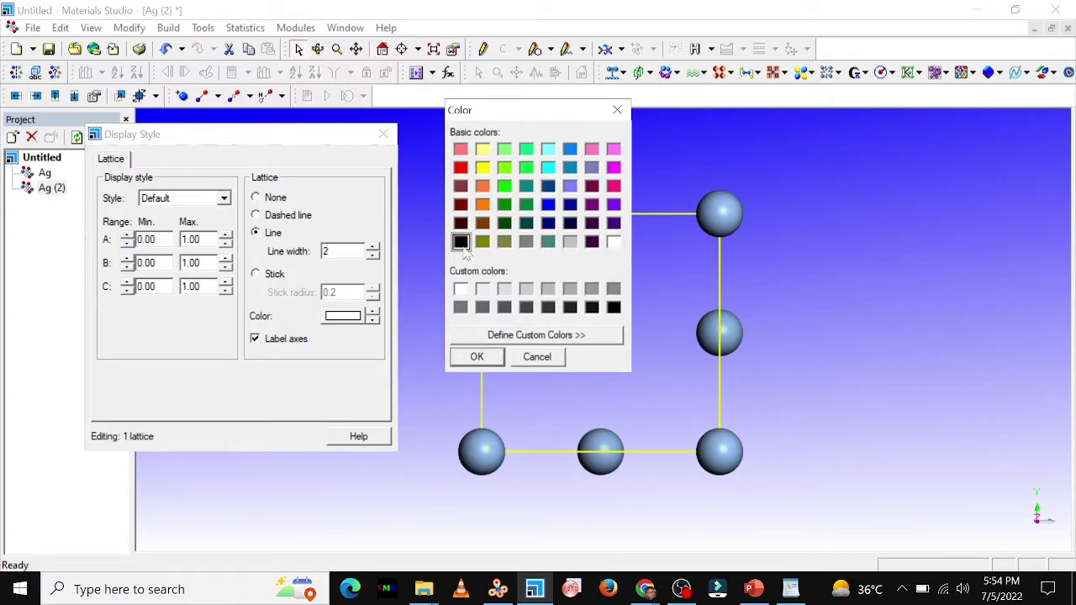
click(477, 357)
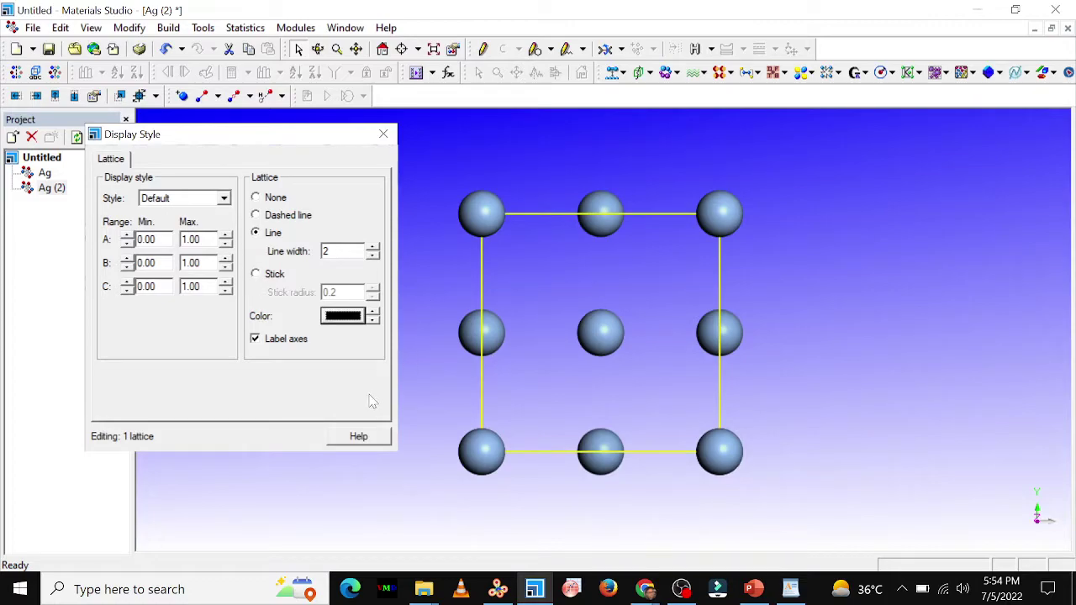
click(421, 263)
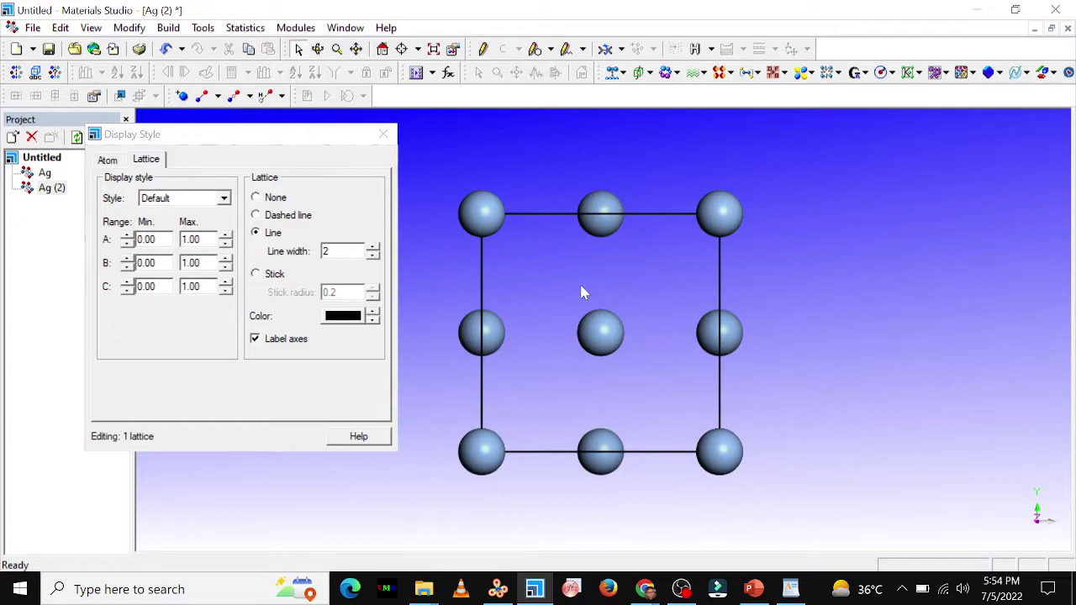
click(382, 135)
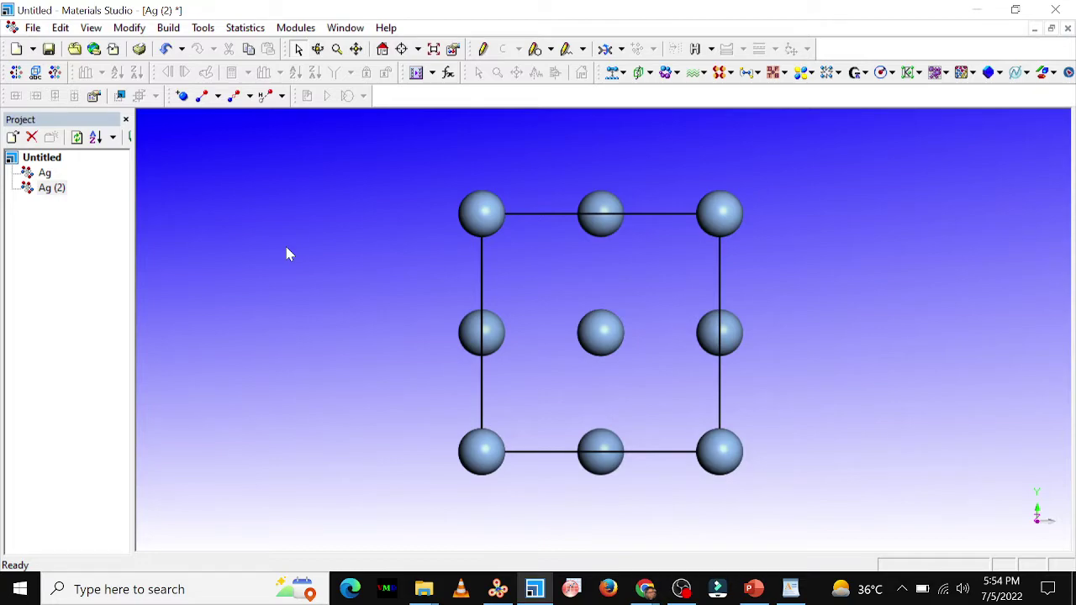
Convert the silver crystal's symmetry to P1 with Make P1.
click(168, 30)
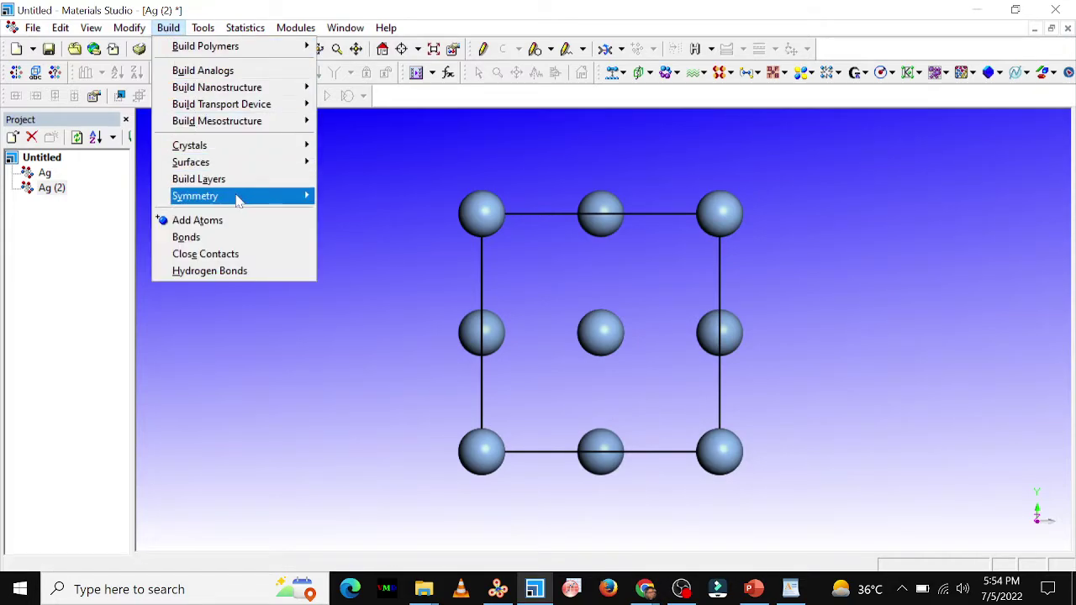
mouse_move(238, 200)
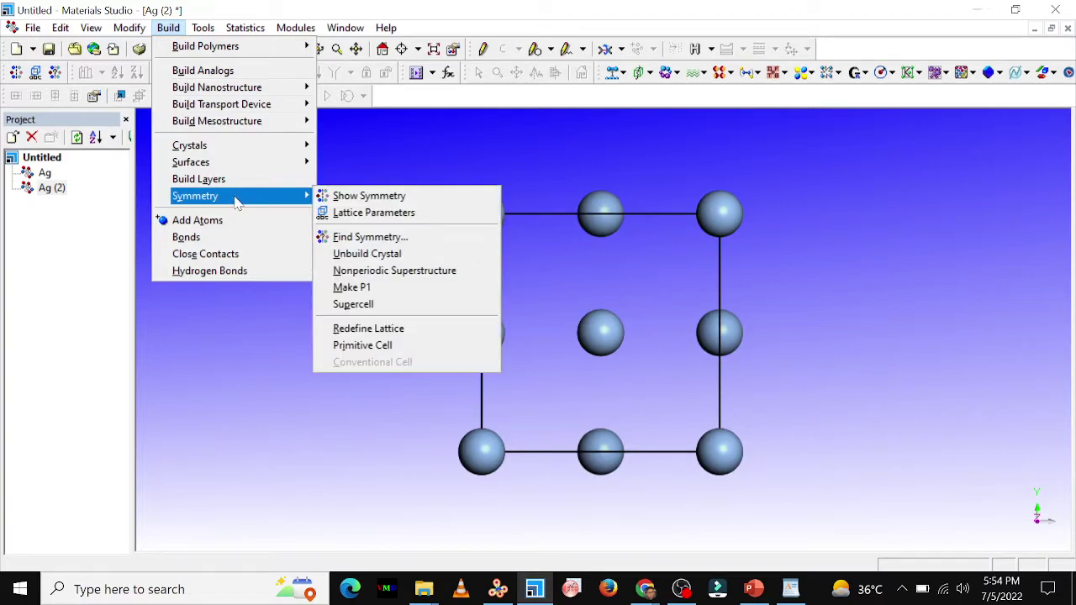
click(358, 289)
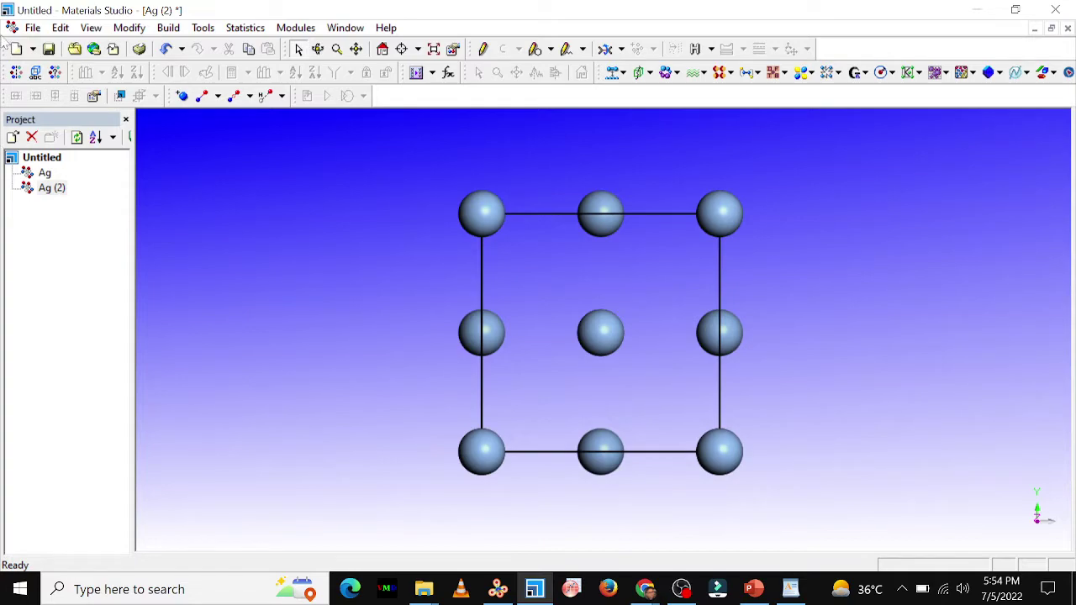
Export the structure to the Documents folder as a Protein Data Bank file named Ag (2).
click(33, 28)
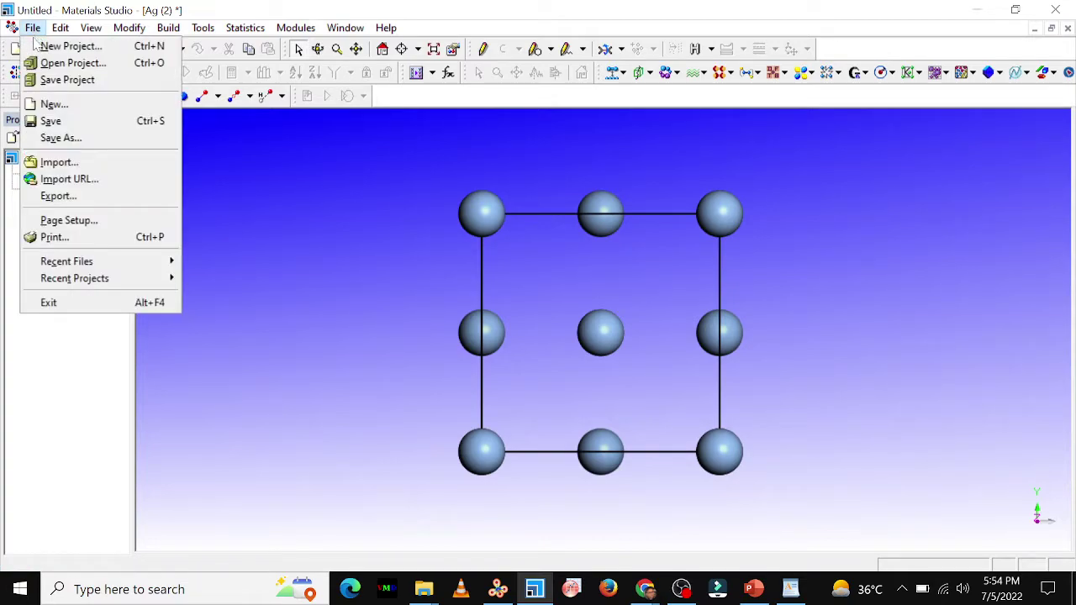
click(70, 198)
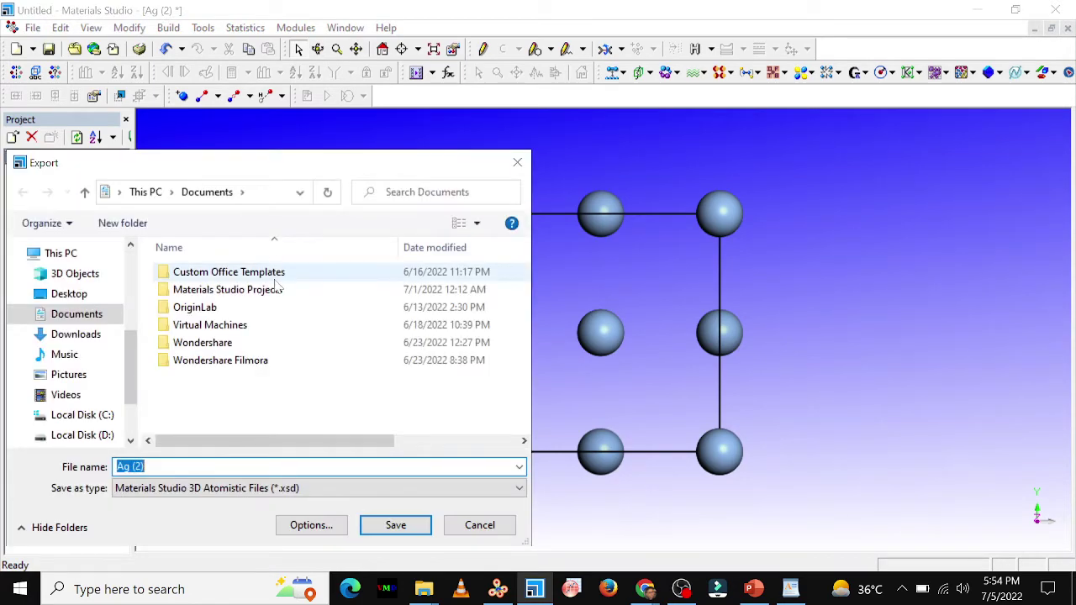
click(206, 489)
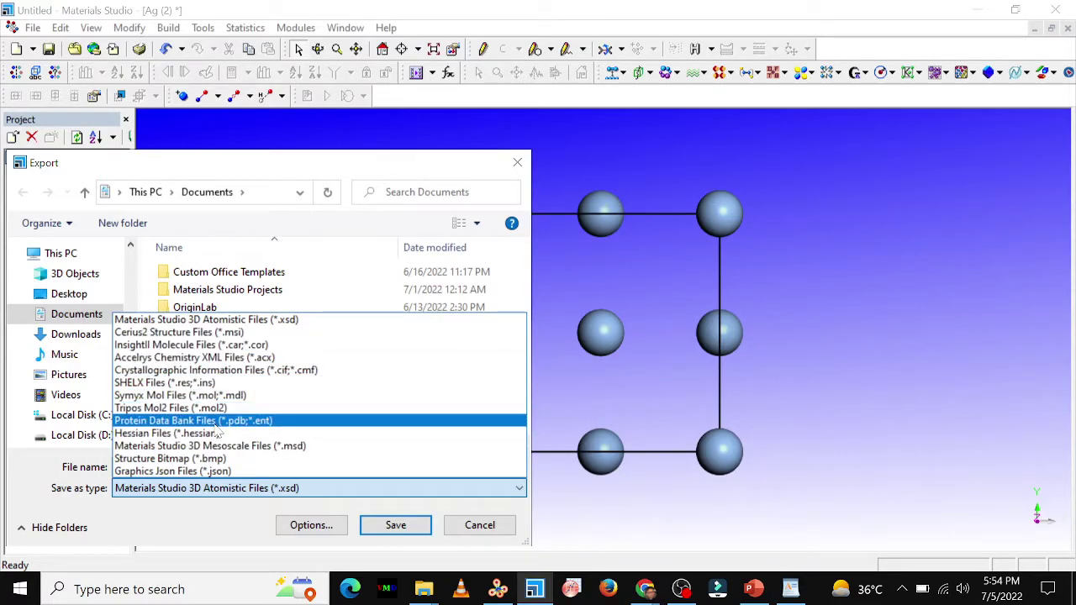
click(194, 420)
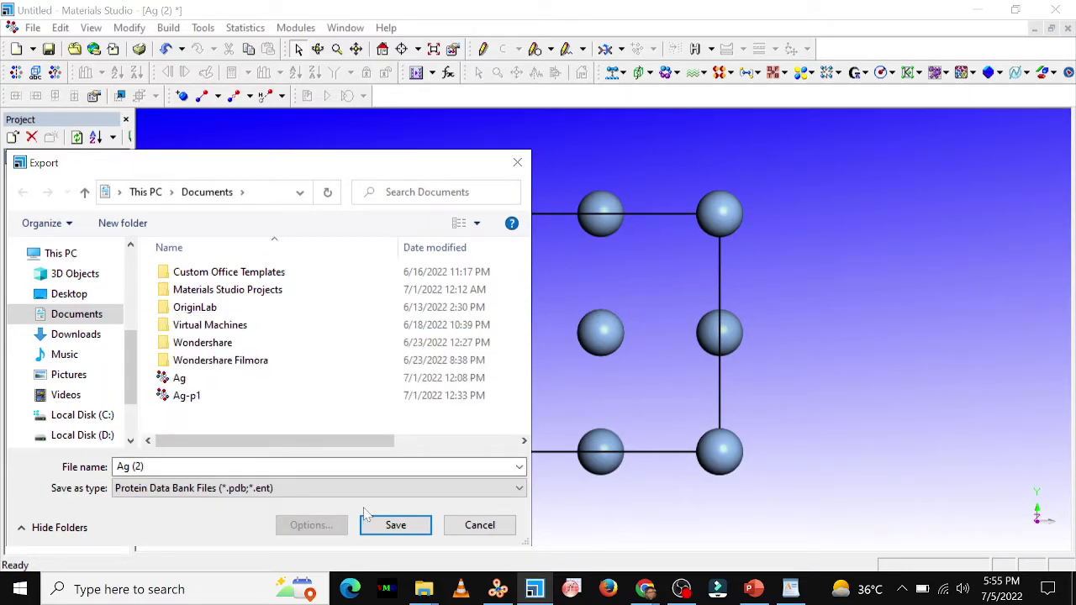
click(387, 528)
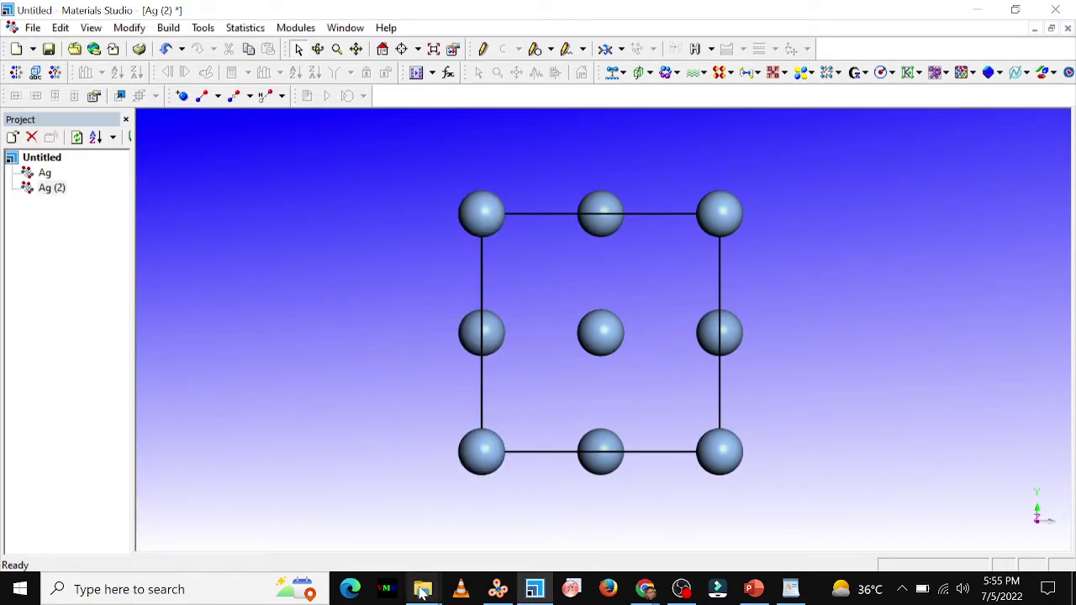
Switch to File Explorer, find the exported Ag (2) file in Documents, and load it into the Materials Studio project.
mouse_move(423, 591)
click(295, 523)
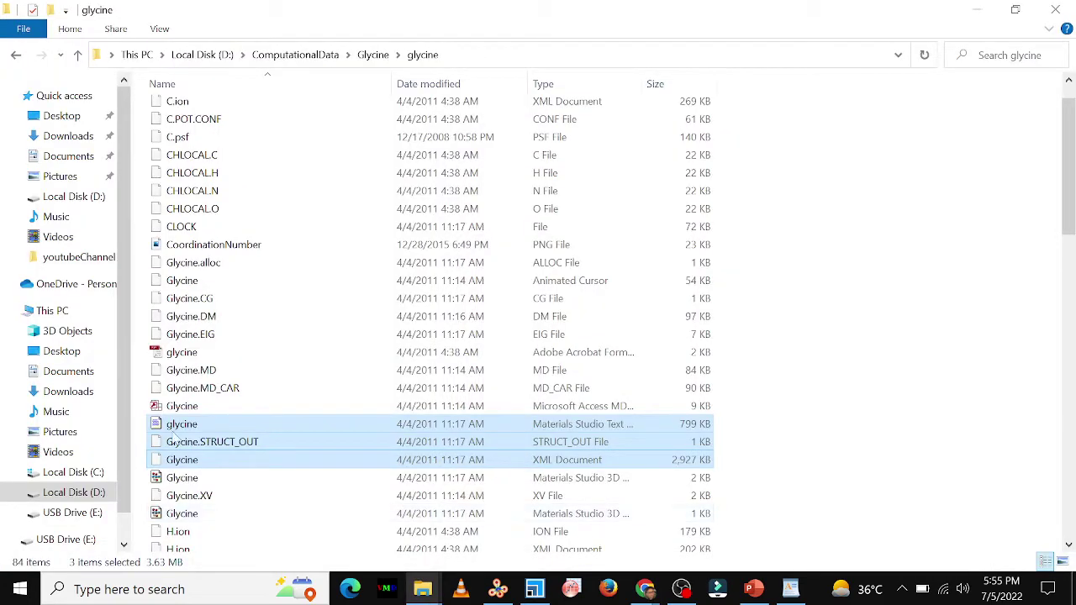
click(72, 158)
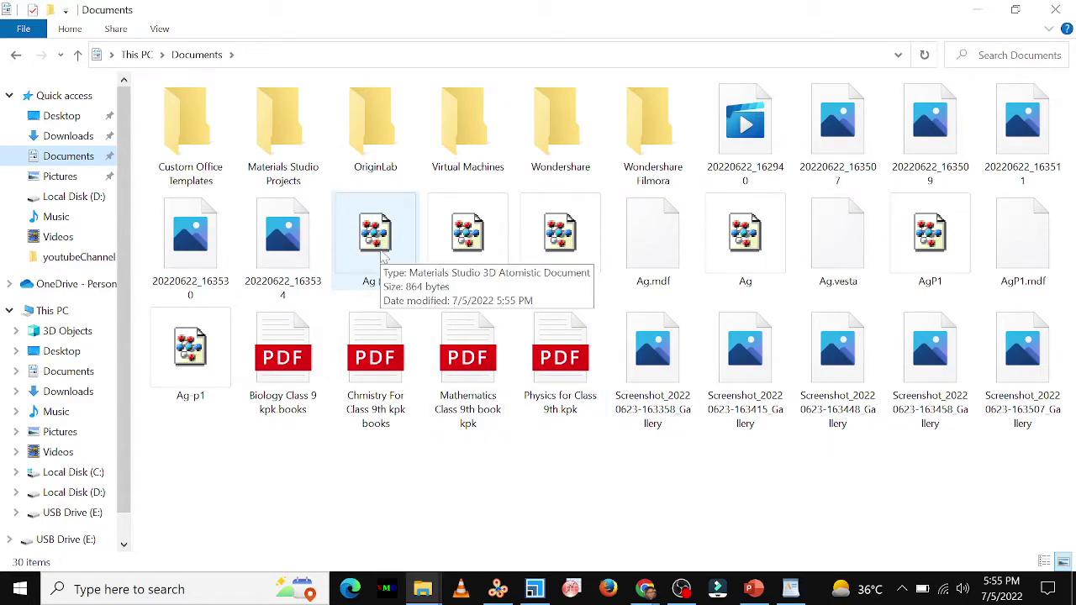
drag(383, 256, 535, 543)
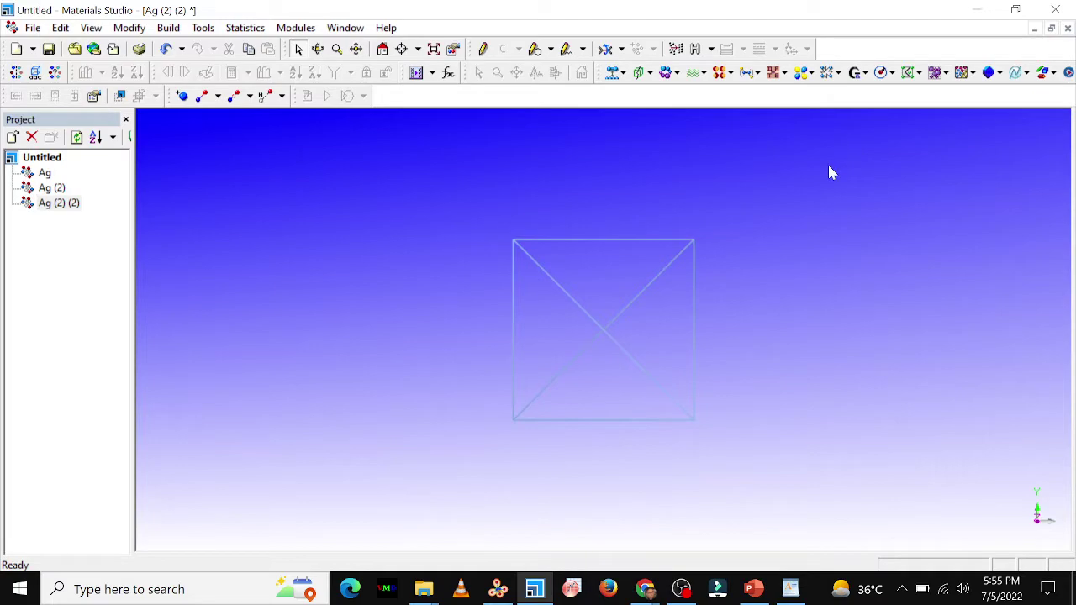
Tile the three open structure documents vertically for side-by-side comparison.
click(345, 28)
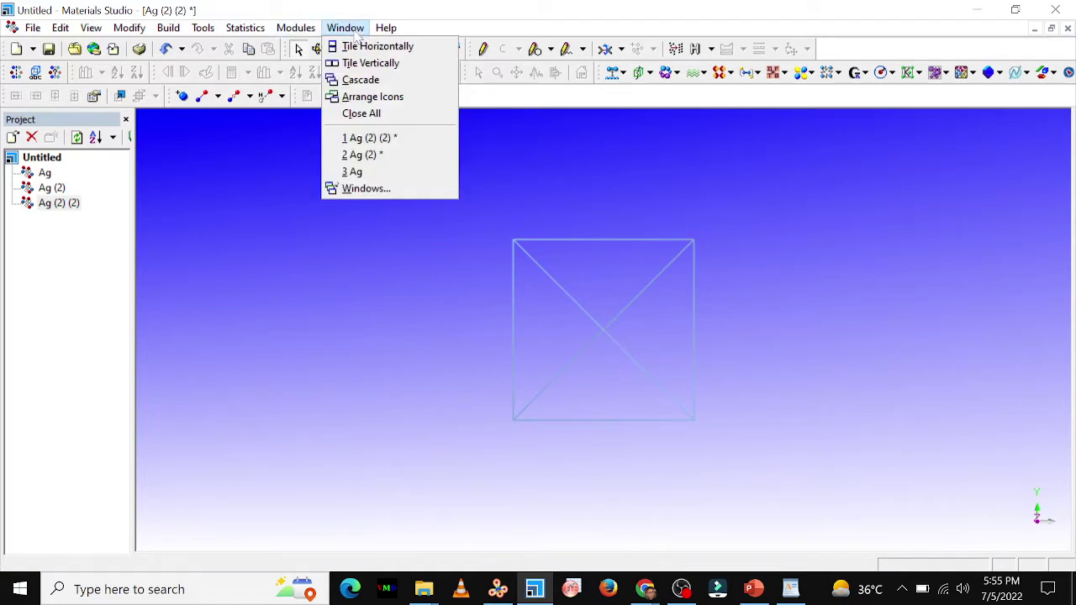
click(363, 63)
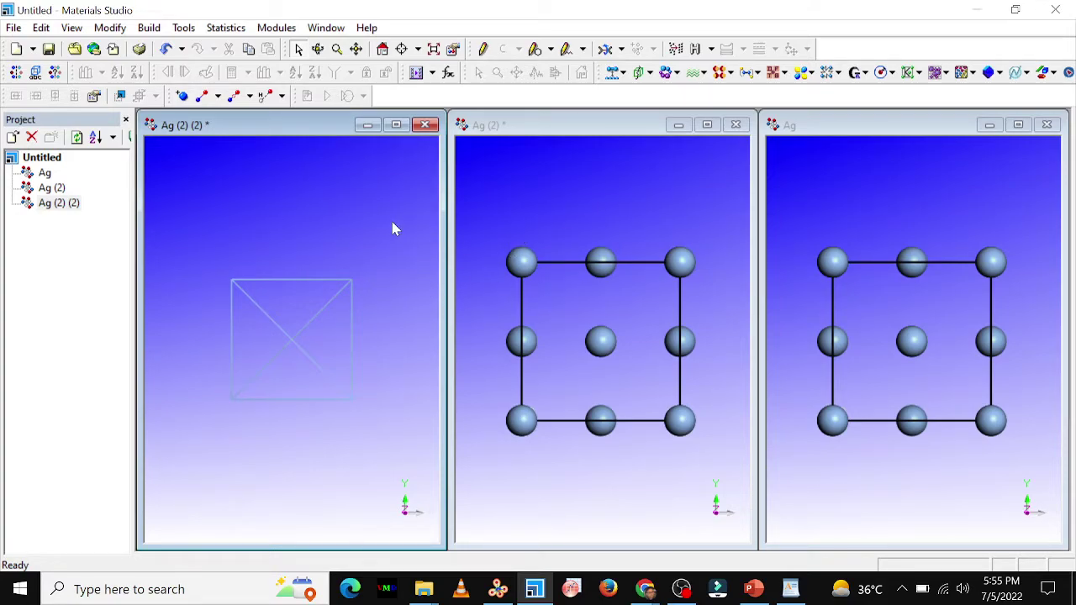
Display the atoms of the reloaded Ag (2) (2) structure in ball and stick style.
right_click(310, 225)
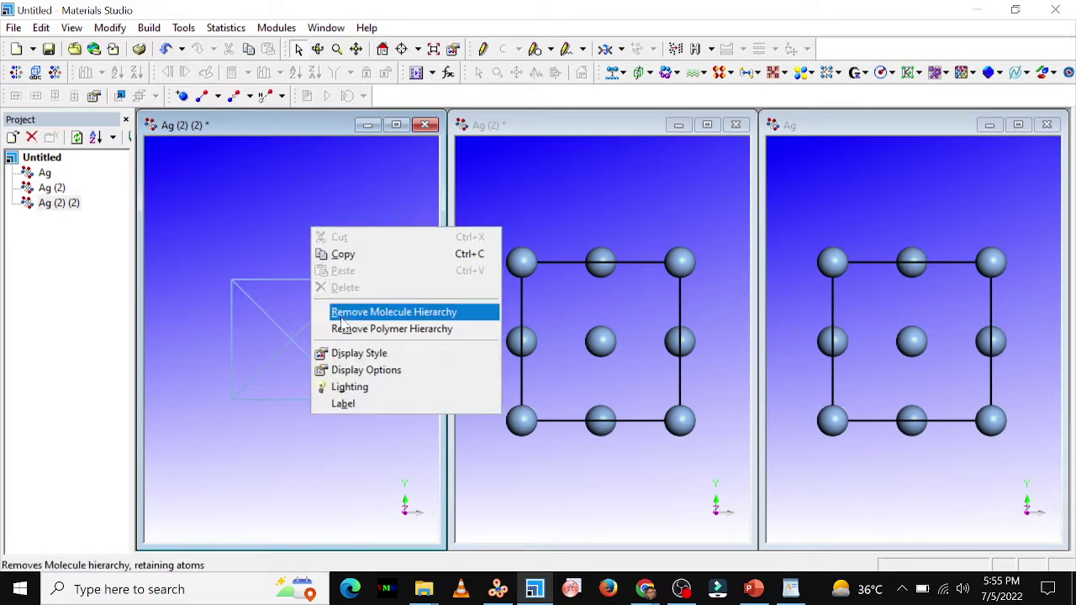
click(341, 348)
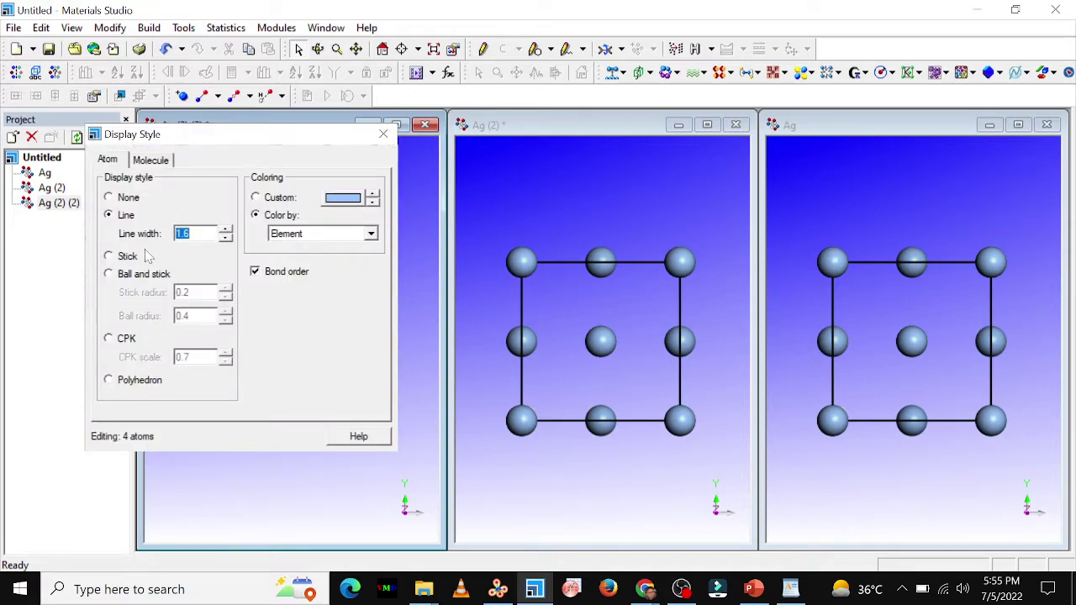
click(144, 274)
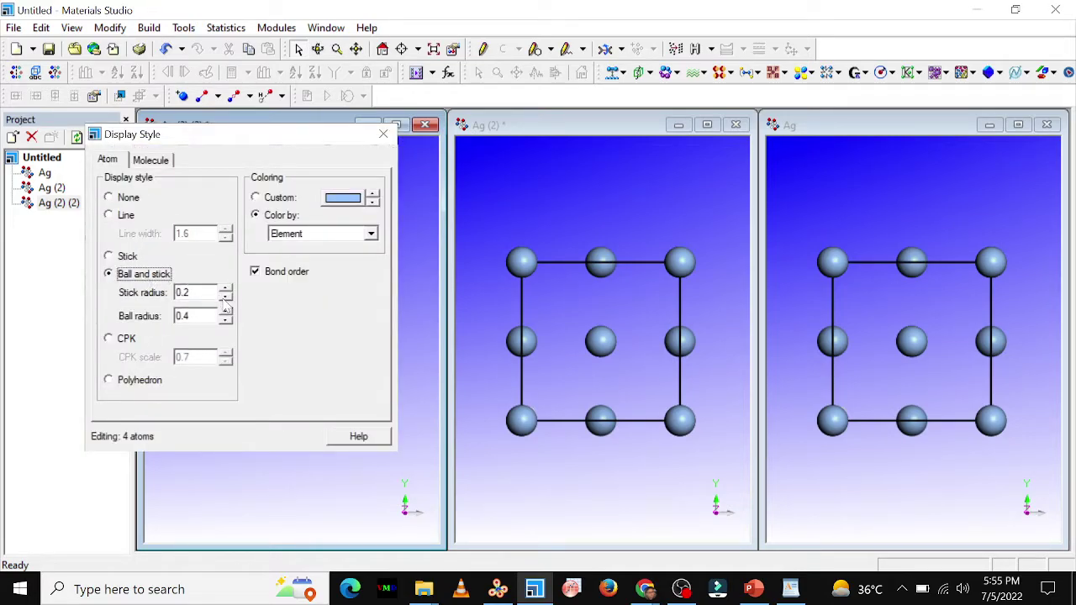
click(225, 298)
click(383, 134)
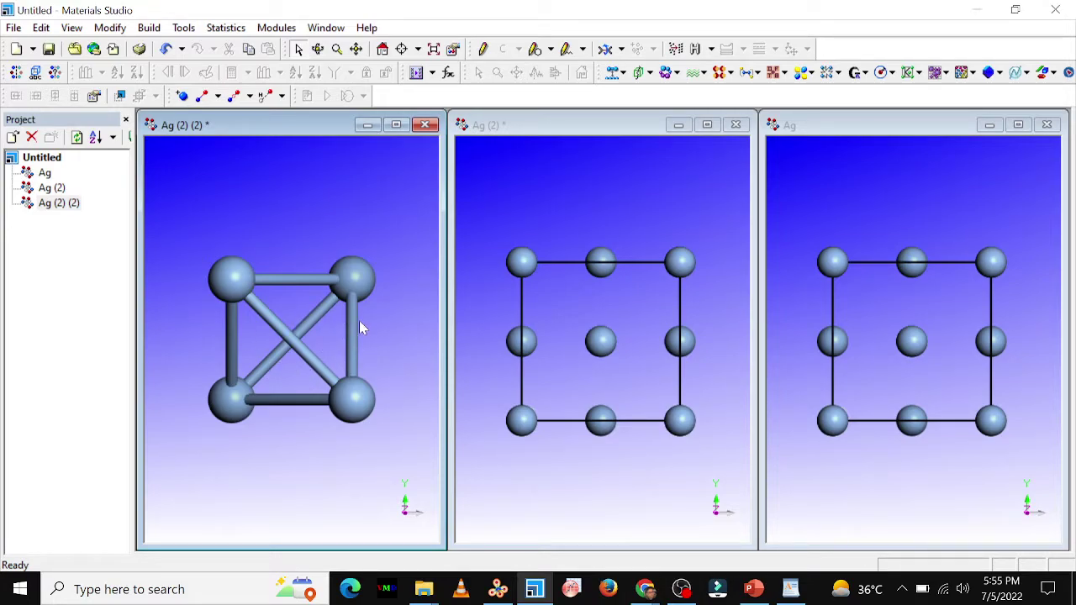
Rotate the Ag (2) (2) structure slightly to inspect it and switch to the Ag (2) document.
click(318, 48)
mouse_move(401, 353)
mouse_down()
mouse_move(360, 374)
mouse_move(390, 359)
mouse_move(409, 363)
mouse_up()
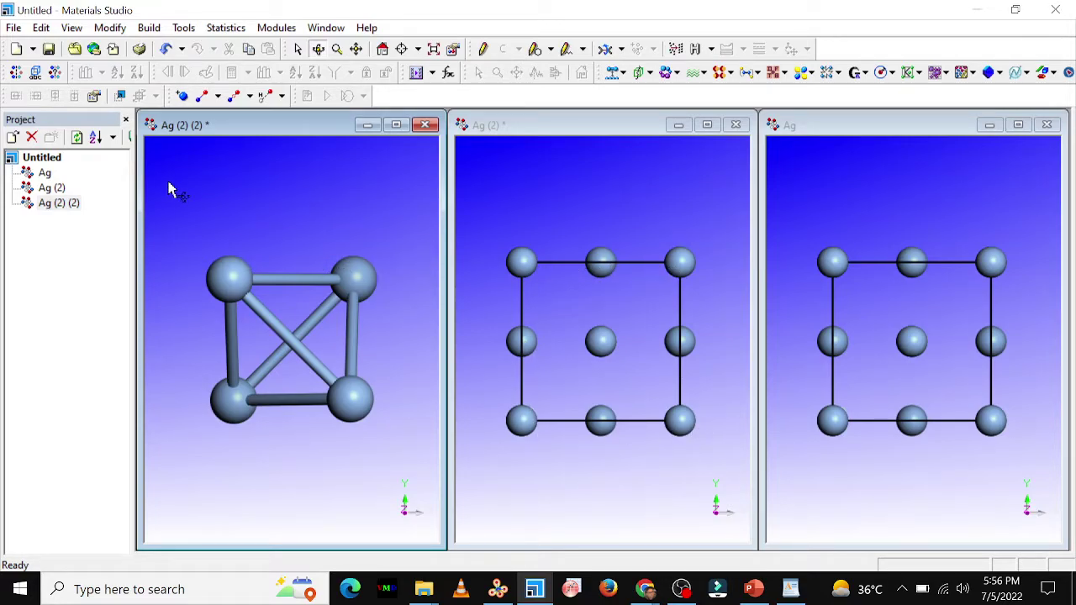
click(492, 217)
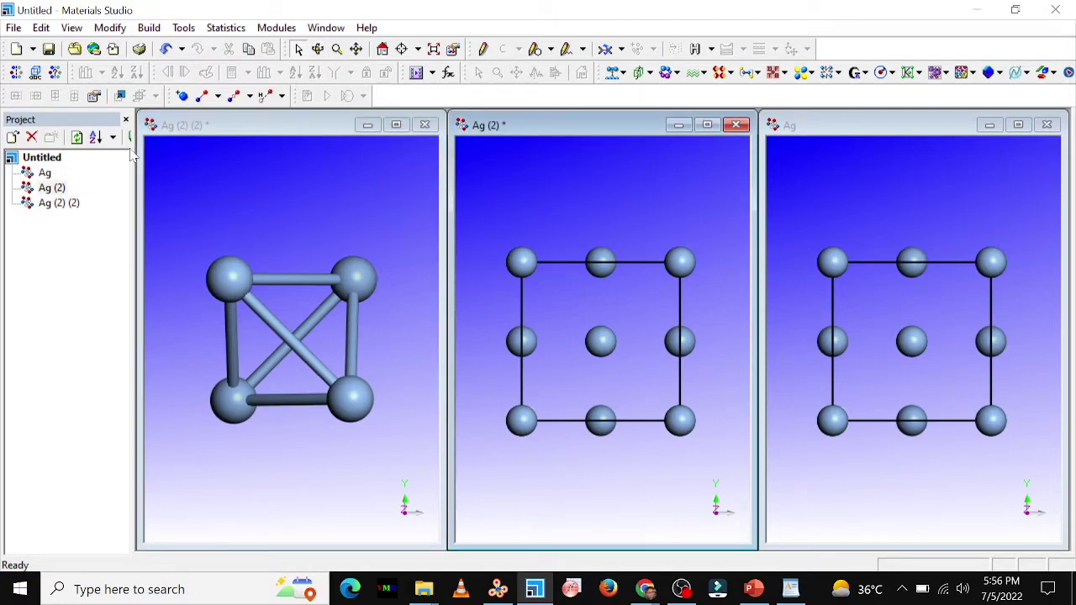
click(76, 31)
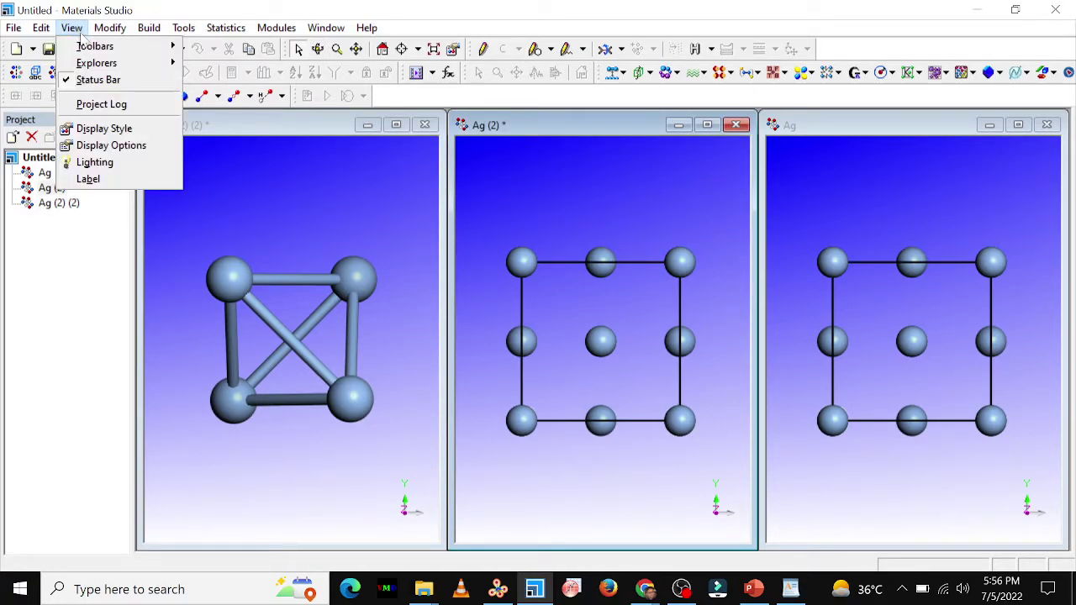
mouse_move(113, 63)
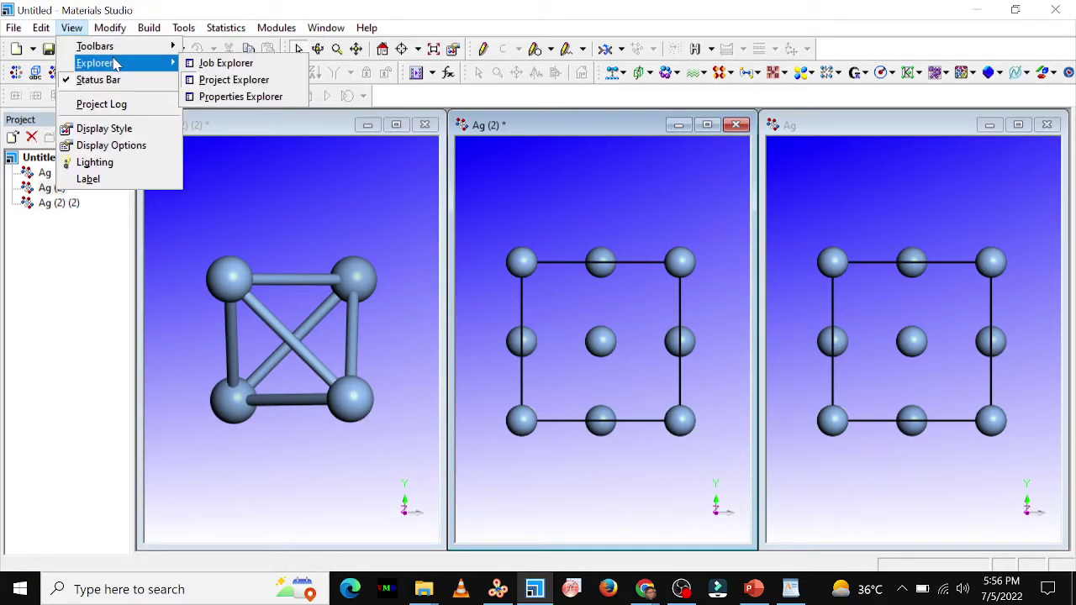
click(210, 80)
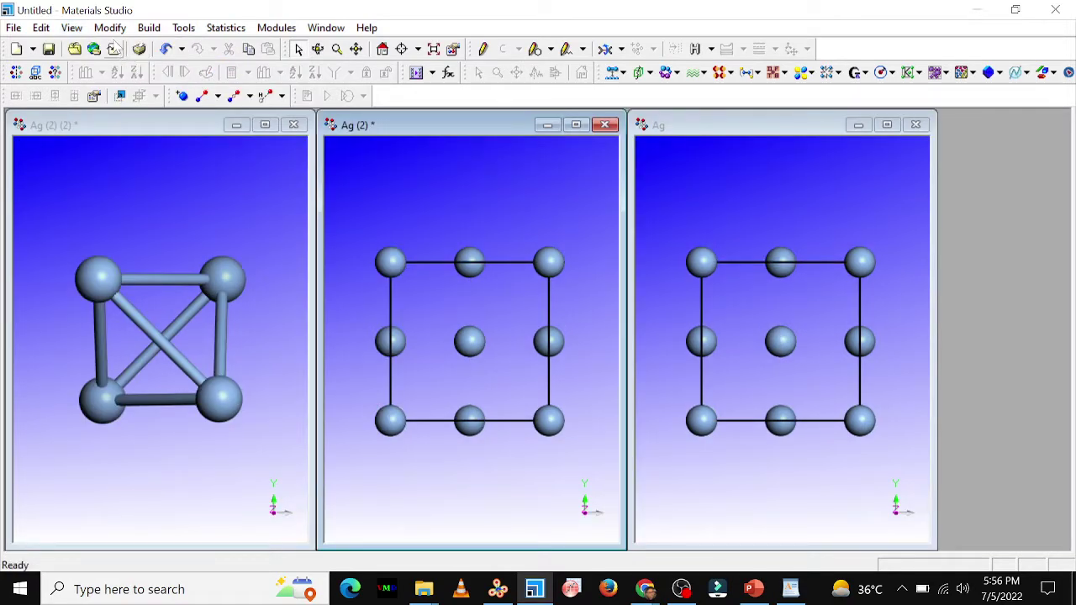
click(81, 28)
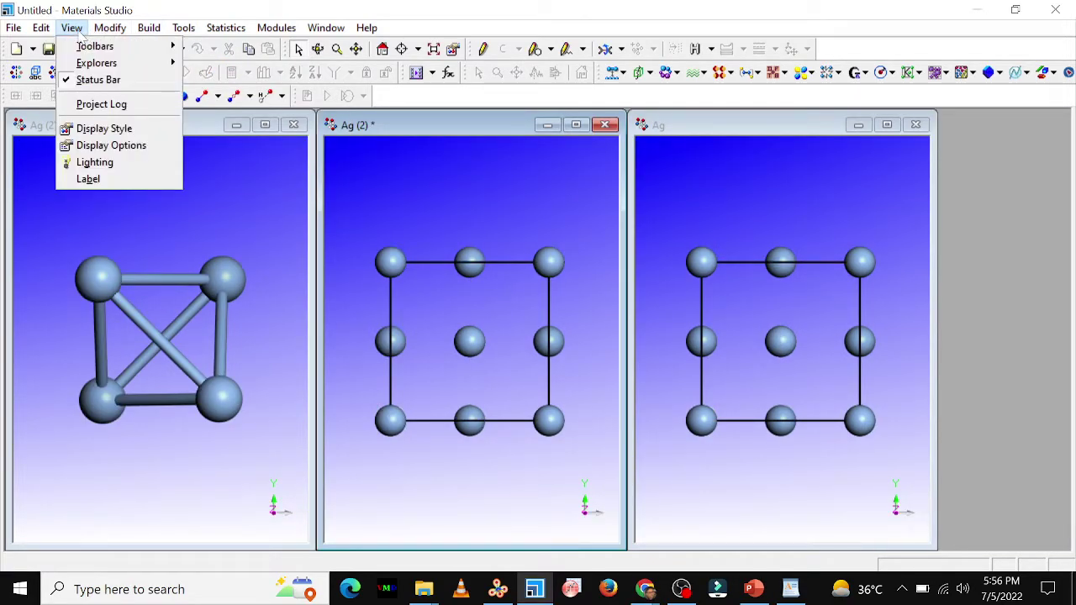
mouse_move(118, 65)
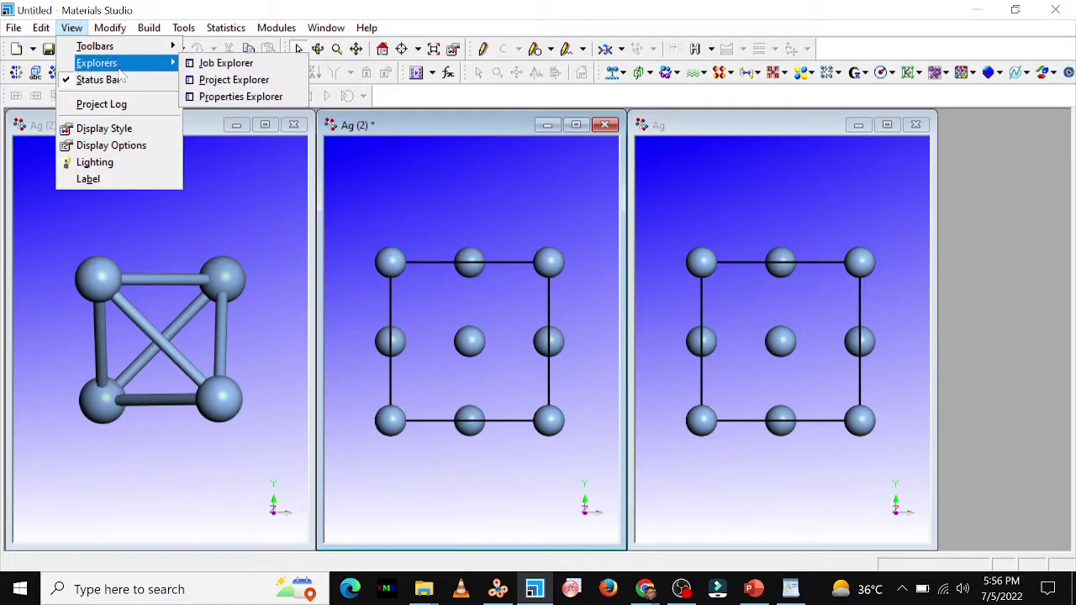
click(216, 80)
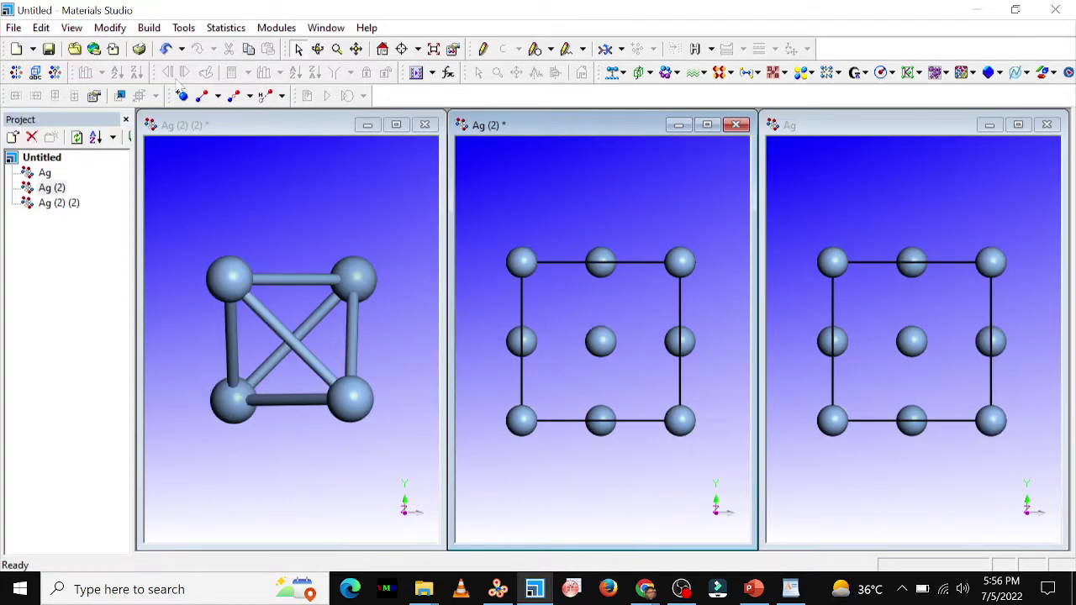
Show the Properties Explorer and filter the Ag (2) properties by Symmetry System.
click(80, 29)
click(64, 32)
click(69, 30)
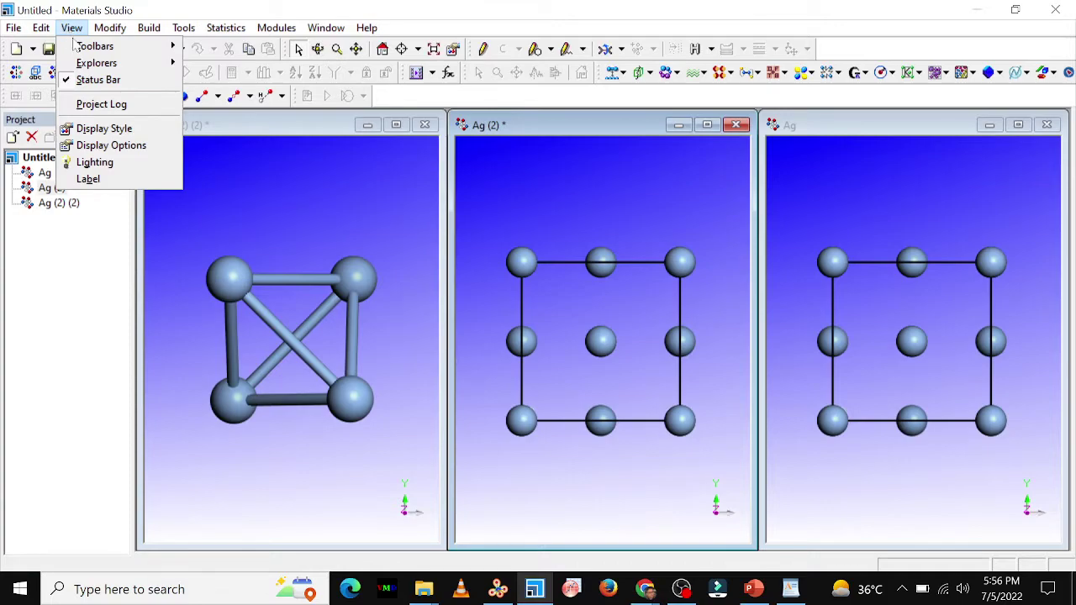
mouse_move(119, 65)
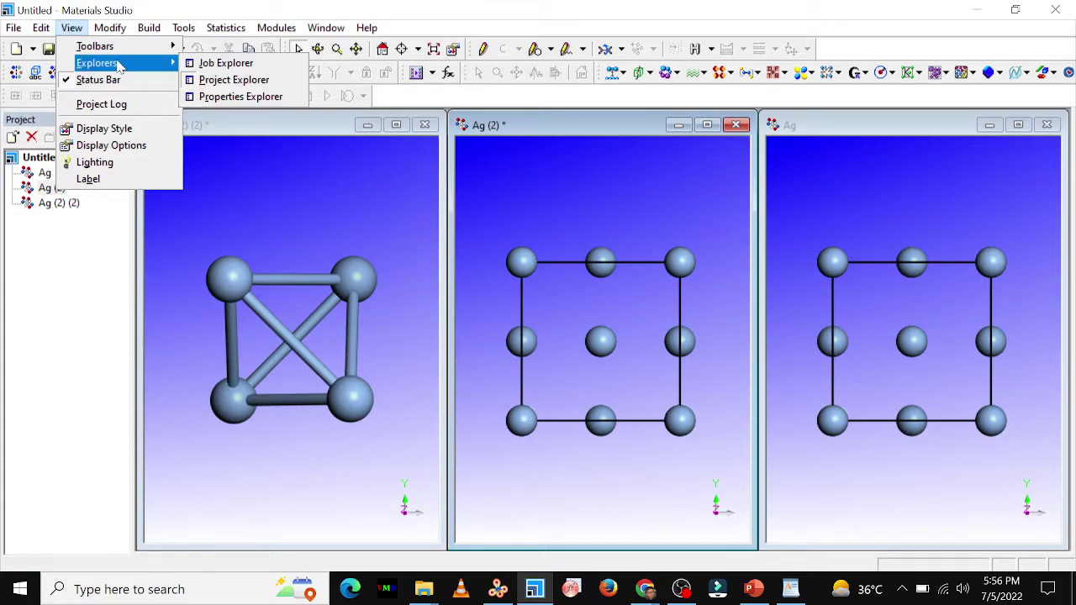
click(228, 98)
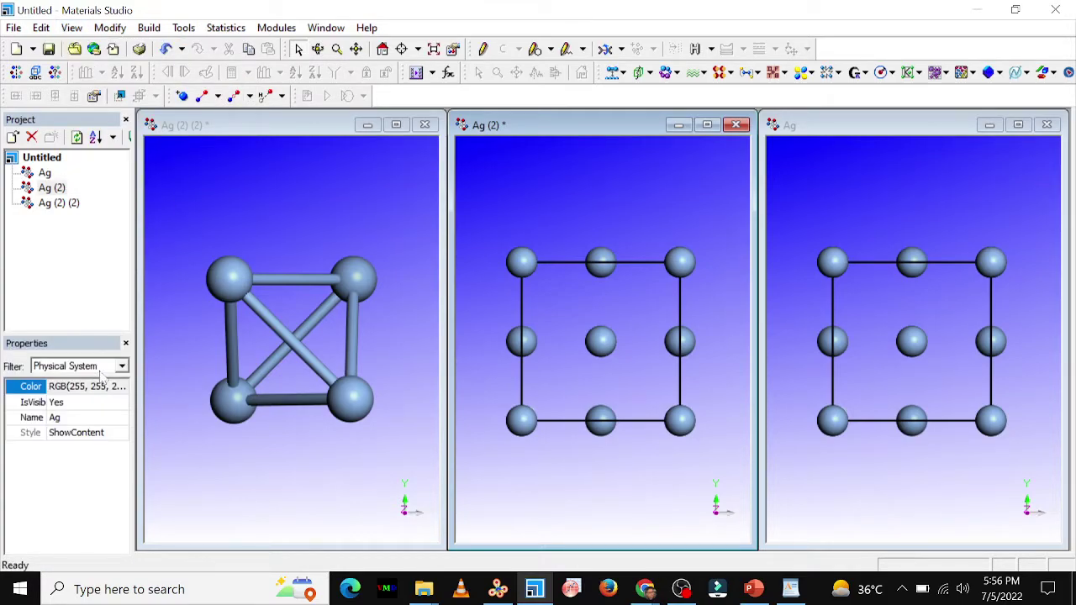
click(122, 366)
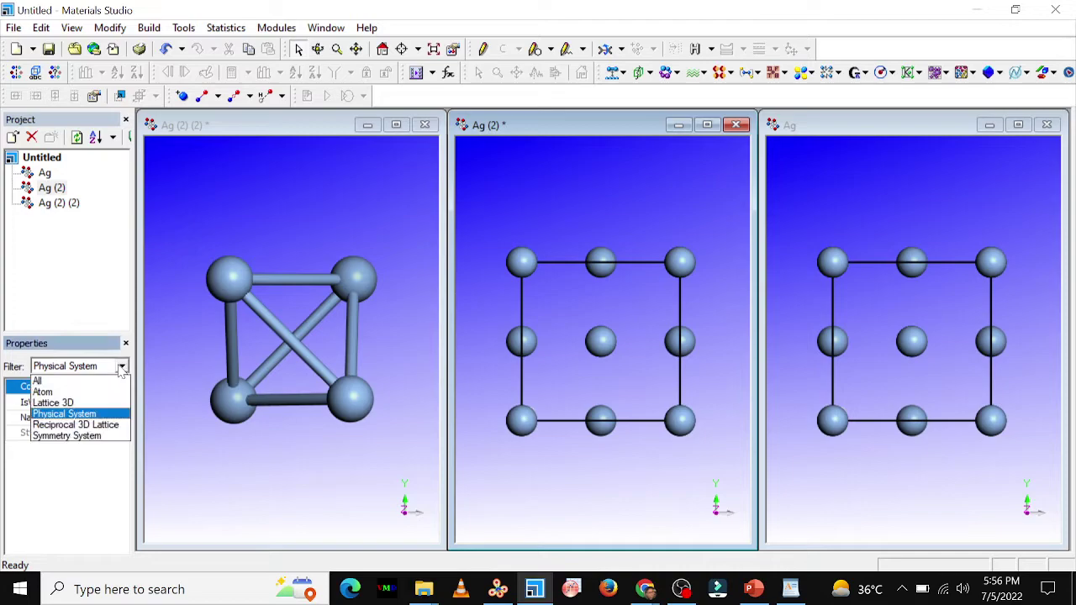
click(84, 438)
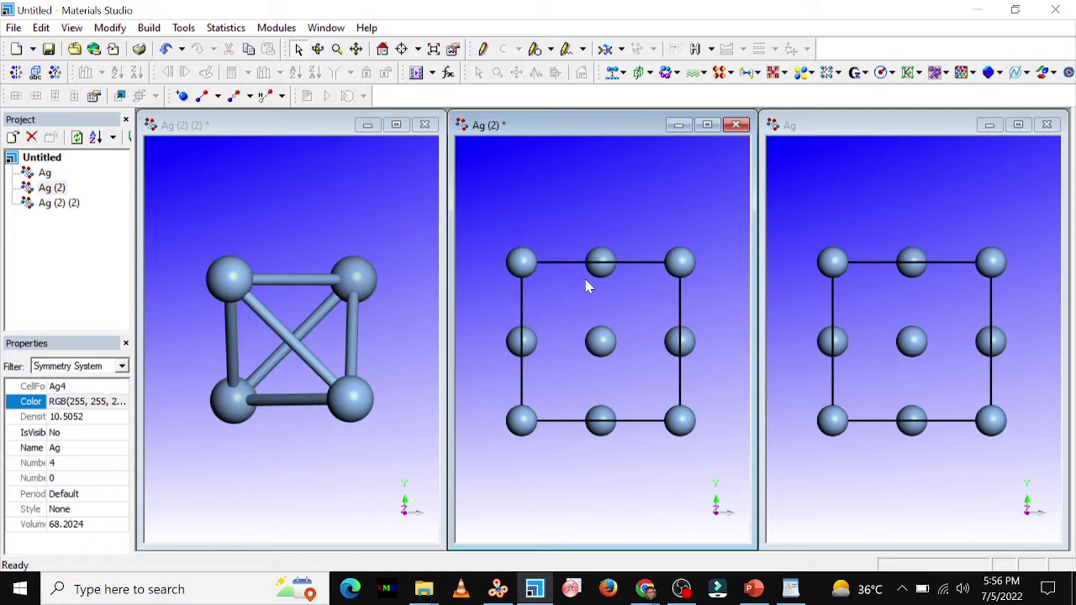
Examine the number of atoms in the Ag (2) cell, rotate it to inspect its lattice positions, and switch to the Ag document.
click(42, 462)
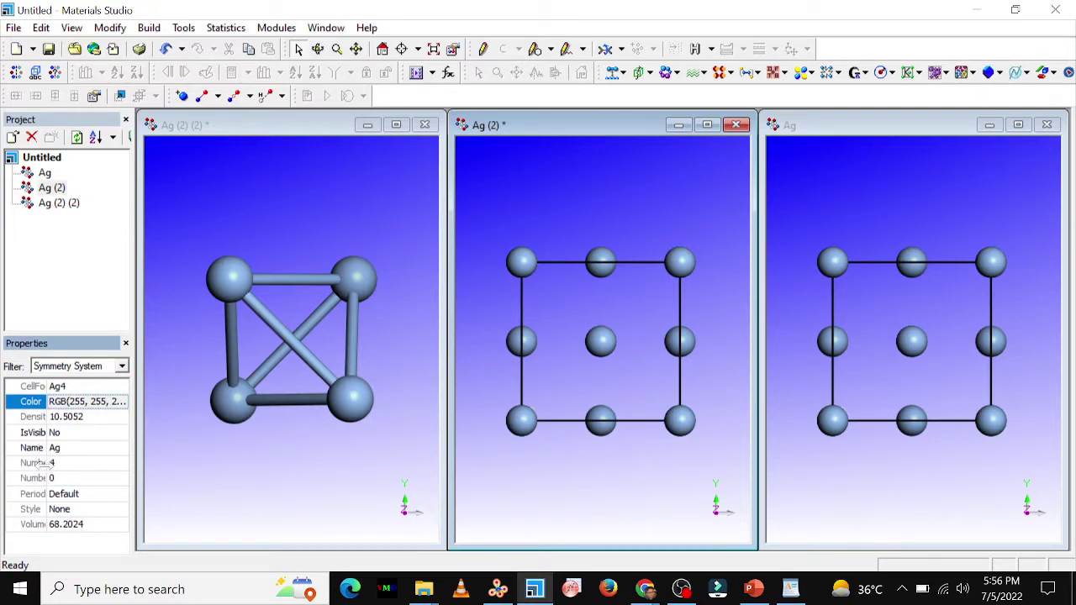
click(59, 464)
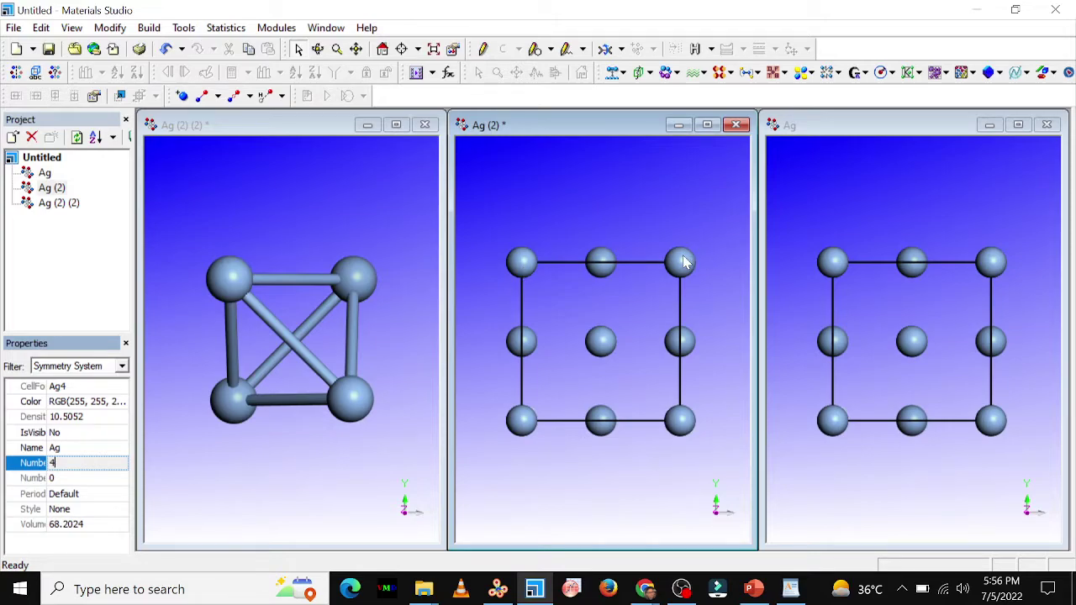
click(632, 302)
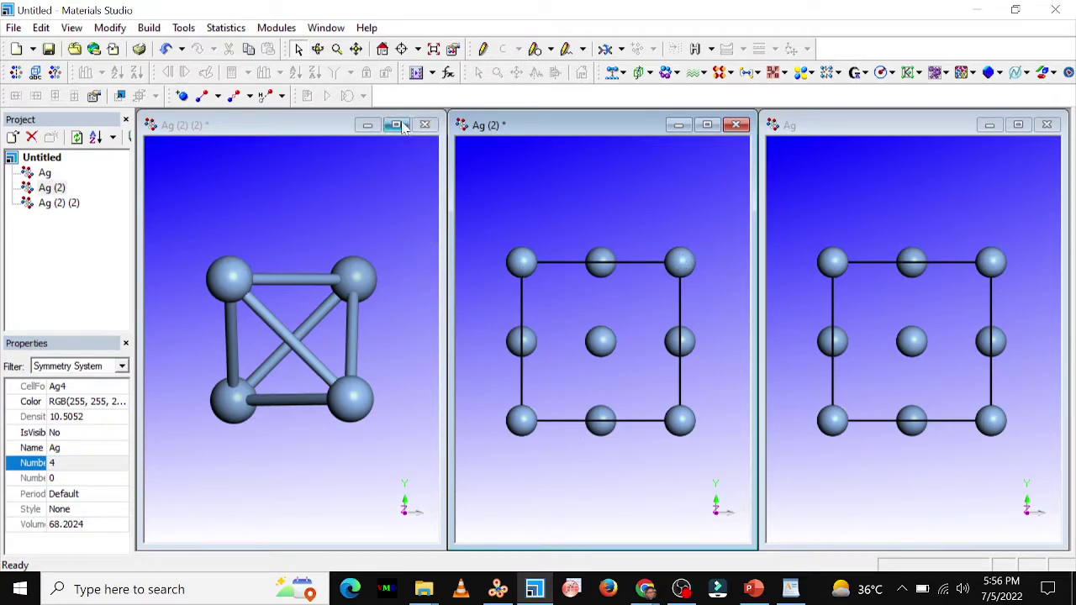
click(318, 48)
drag(614, 295, 634, 294)
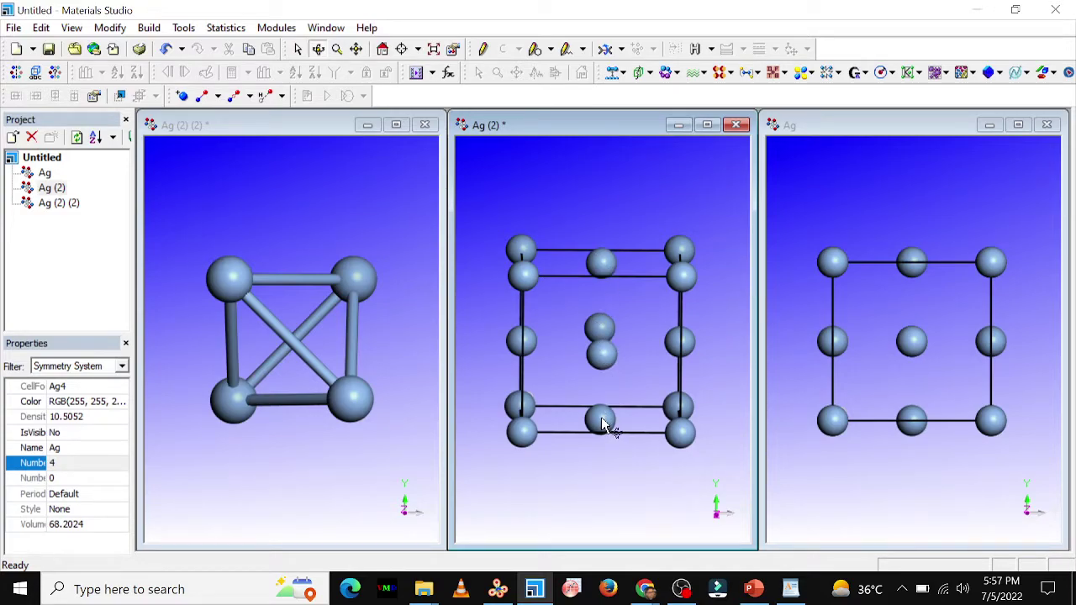
drag(607, 404, 603, 385)
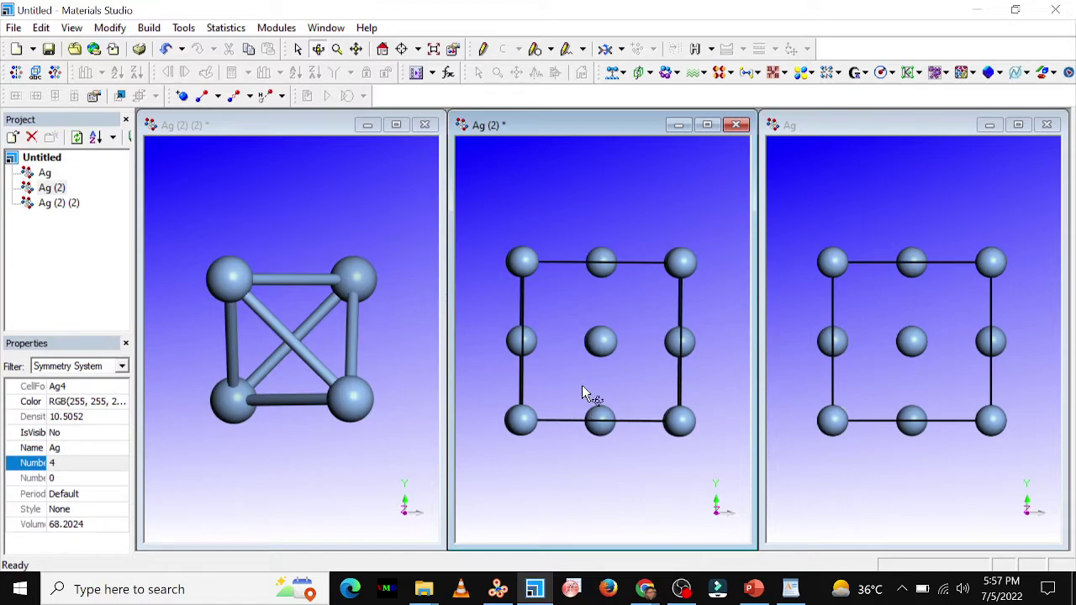
drag(582, 386, 580, 386)
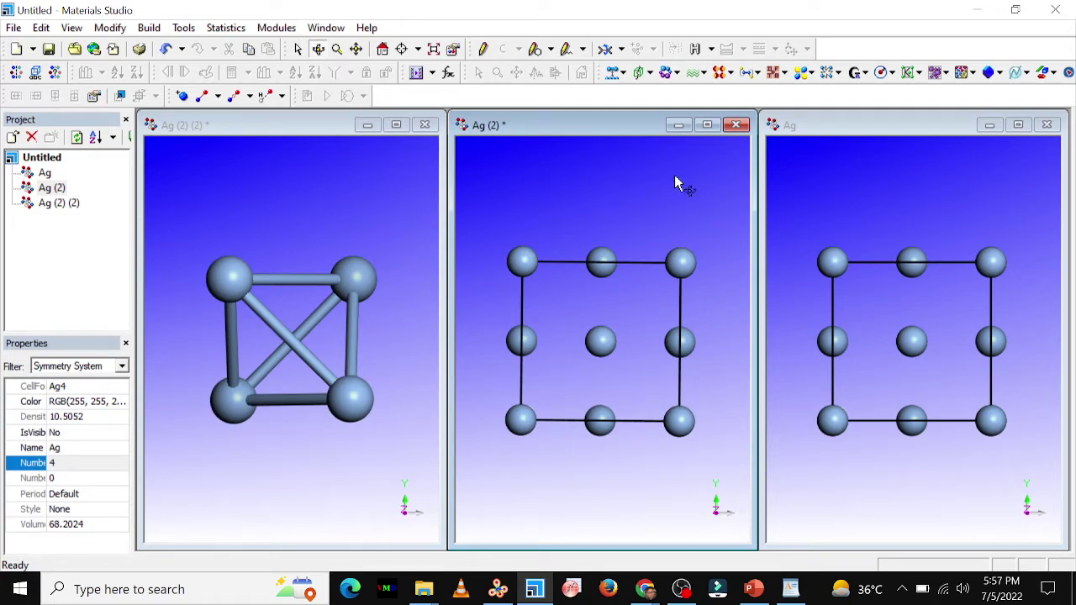
click(866, 181)
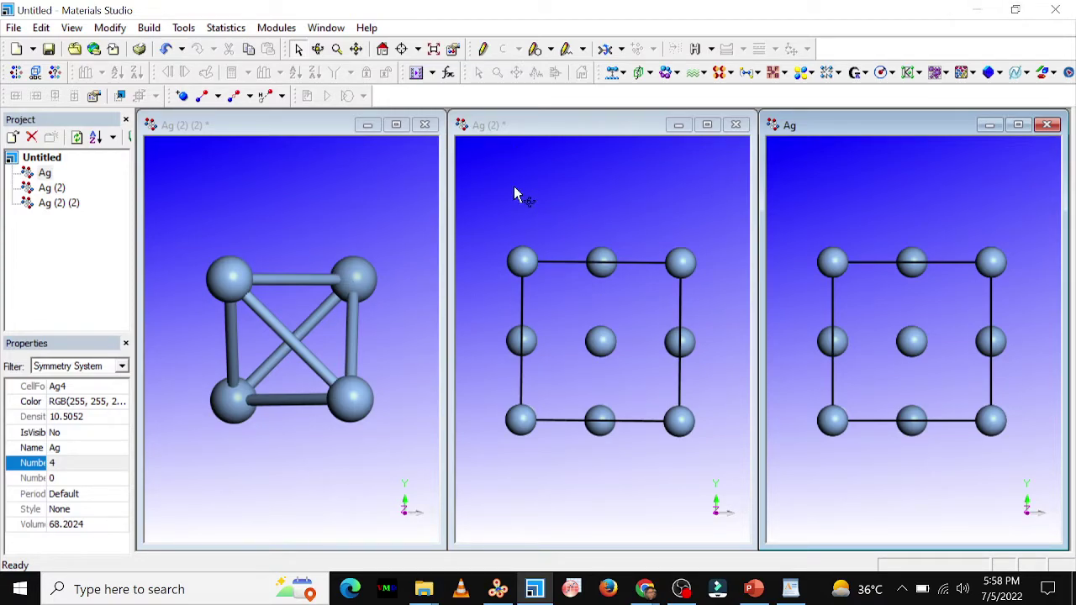
Label the Ag (2) (2) atoms with their XYZ coordinates, maximize the document and rotate the structure so the labels are readable.
right_click(264, 231)
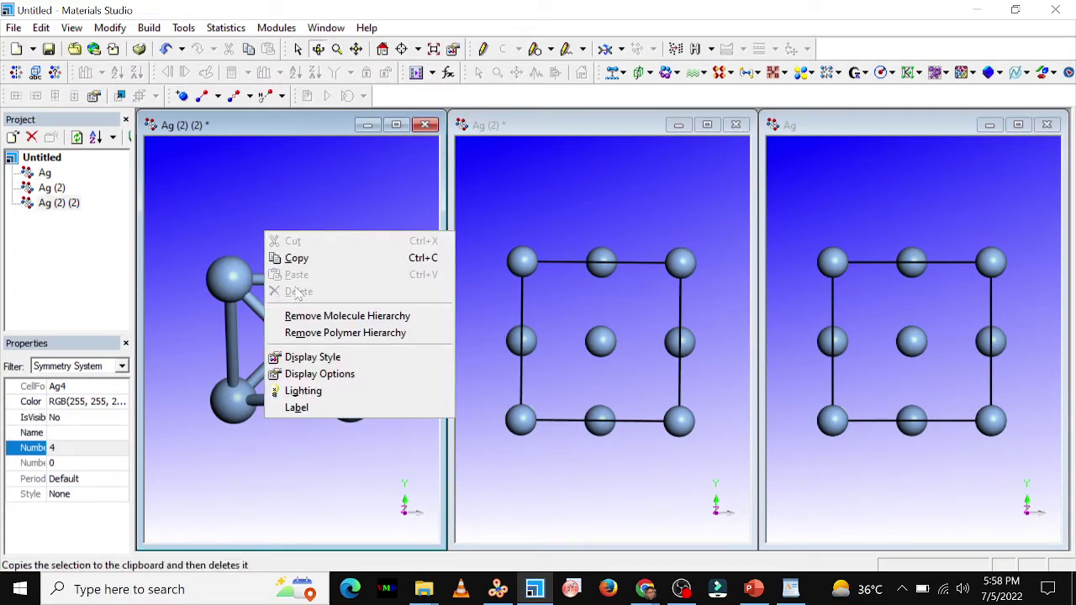
click(299, 408)
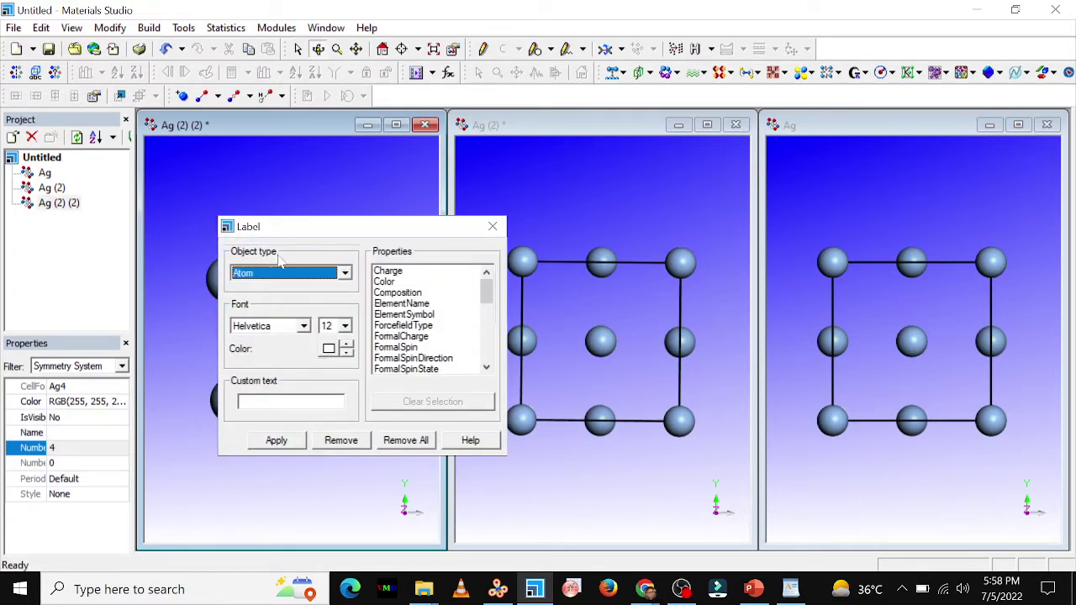
drag(486, 298, 485, 363)
click(387, 368)
click(292, 447)
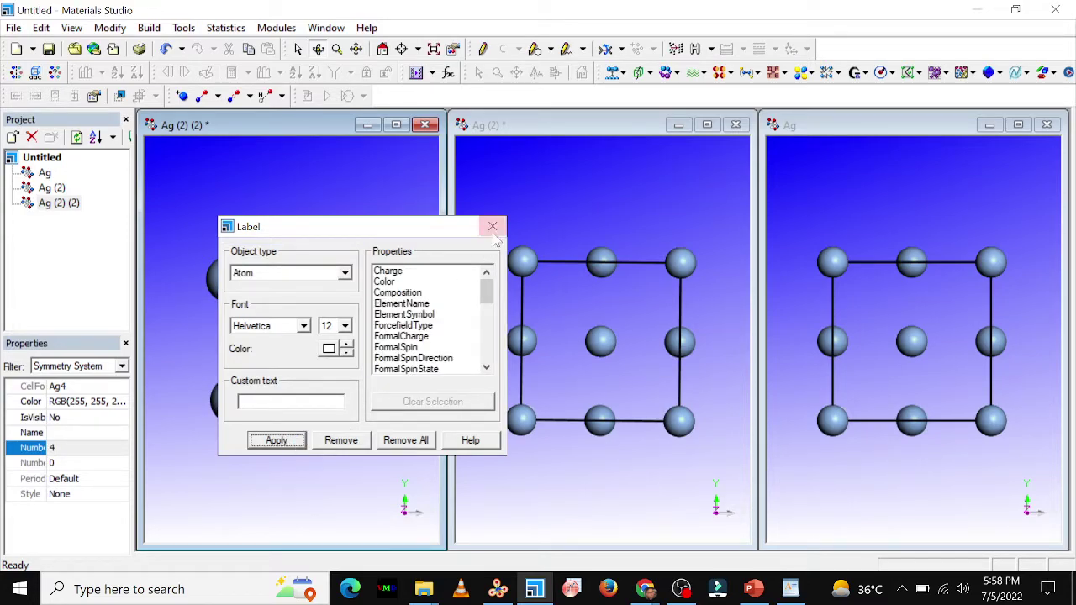
click(492, 228)
click(397, 125)
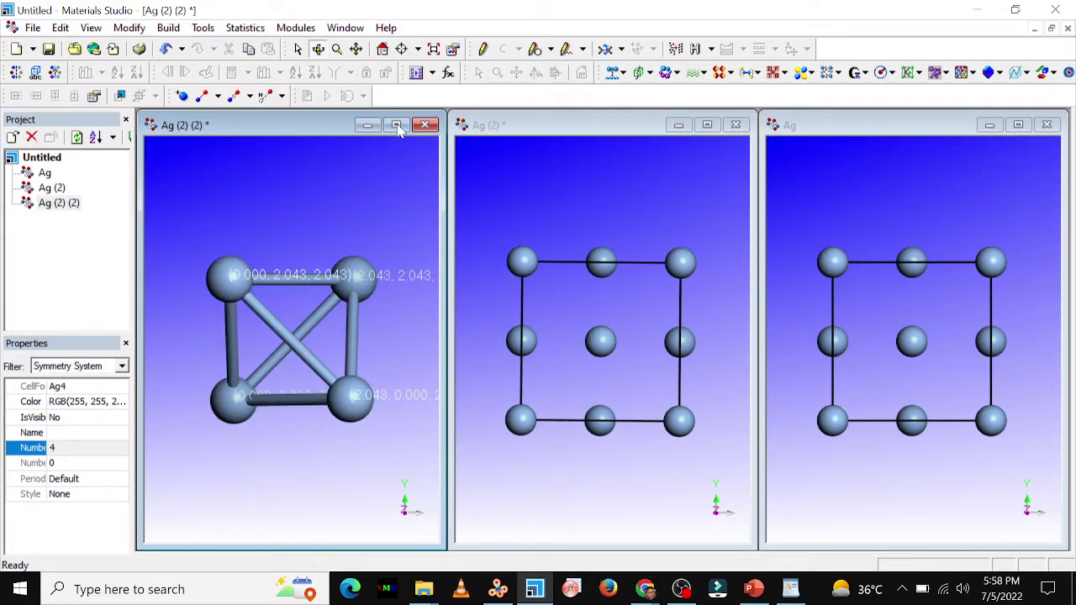
drag(667, 331, 668, 361)
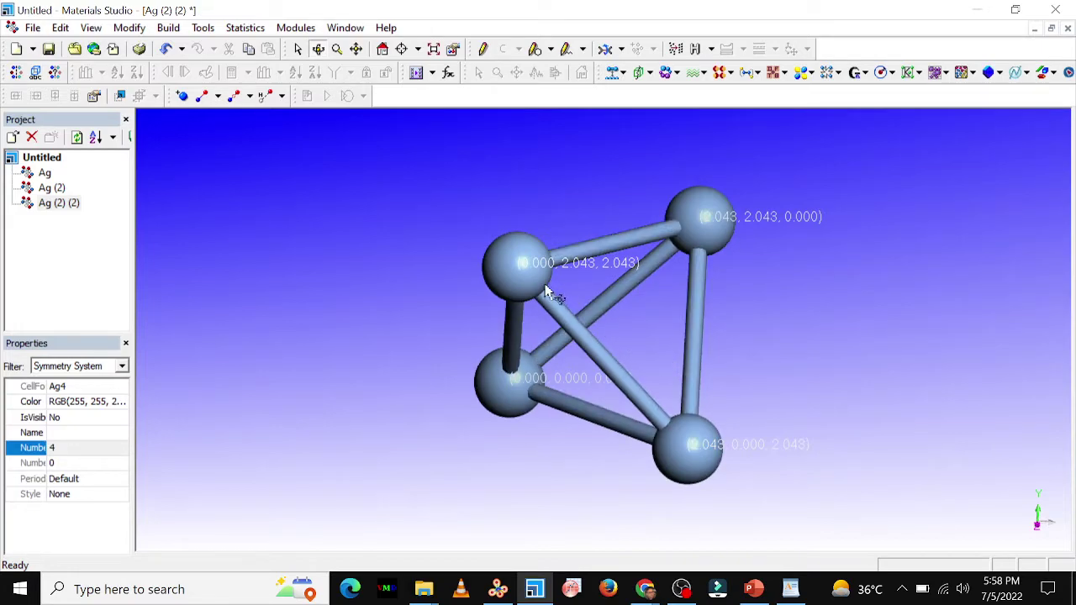
click(601, 275)
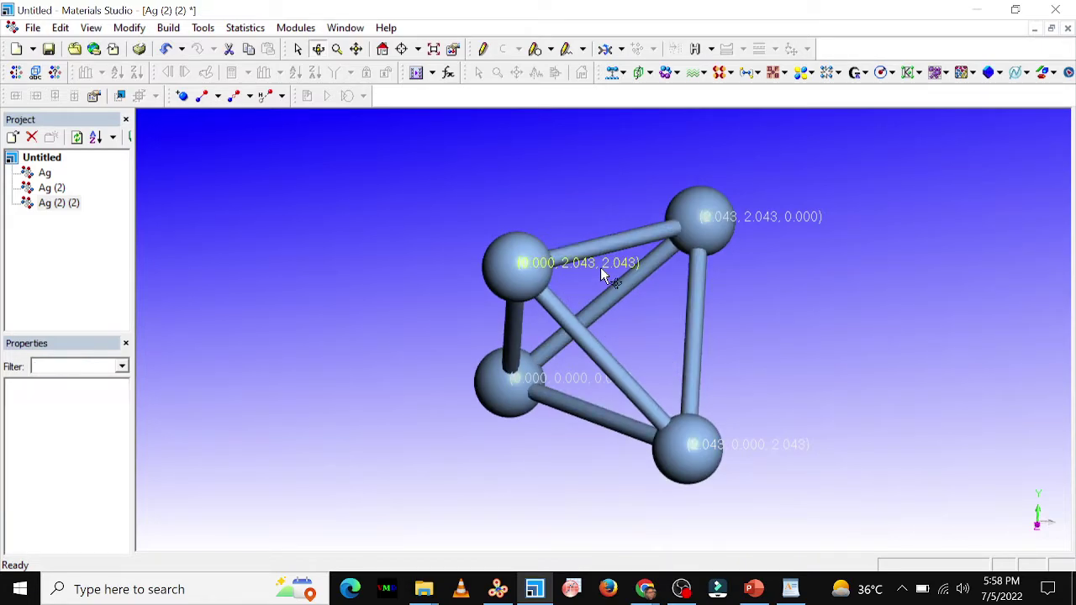
right_click(352, 235)
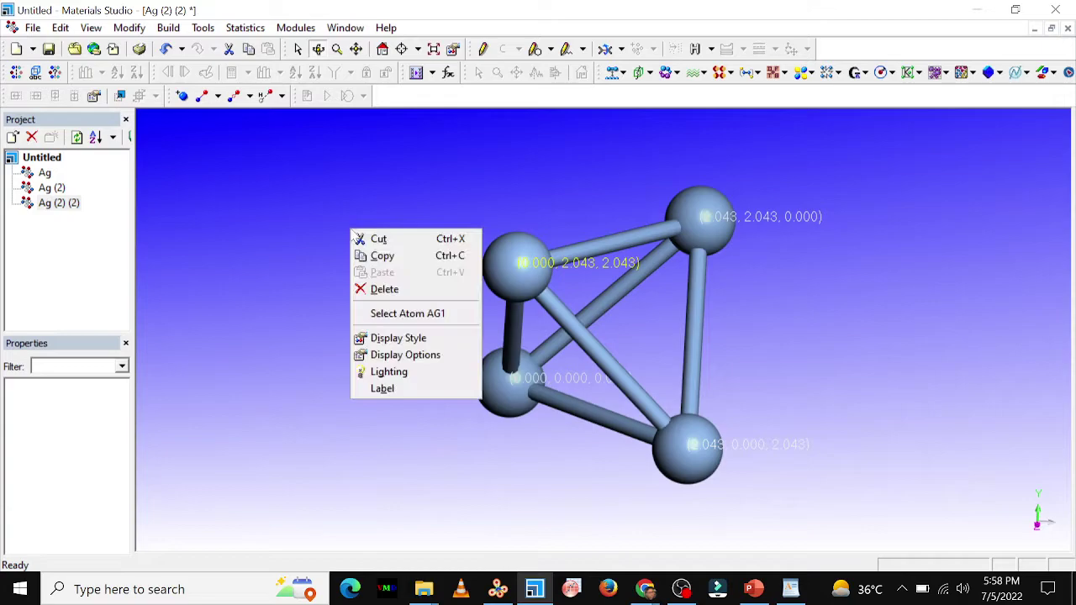
click(392, 340)
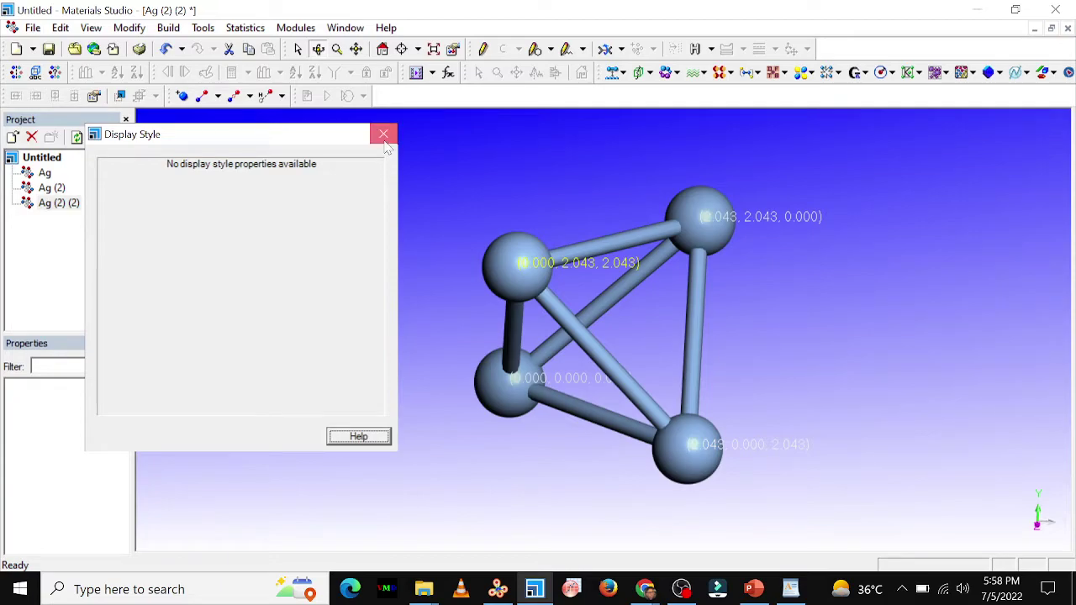
click(383, 134)
Look through the display options and display style settings of Ag (2) (2) for a way to format the coordinate labels.
right_click(343, 278)
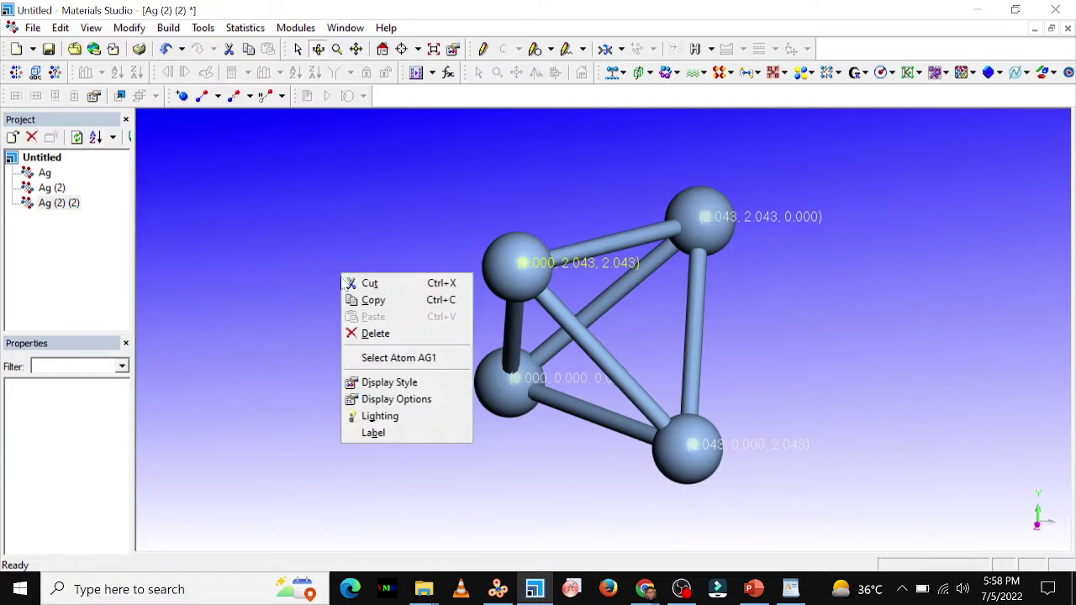
click(367, 398)
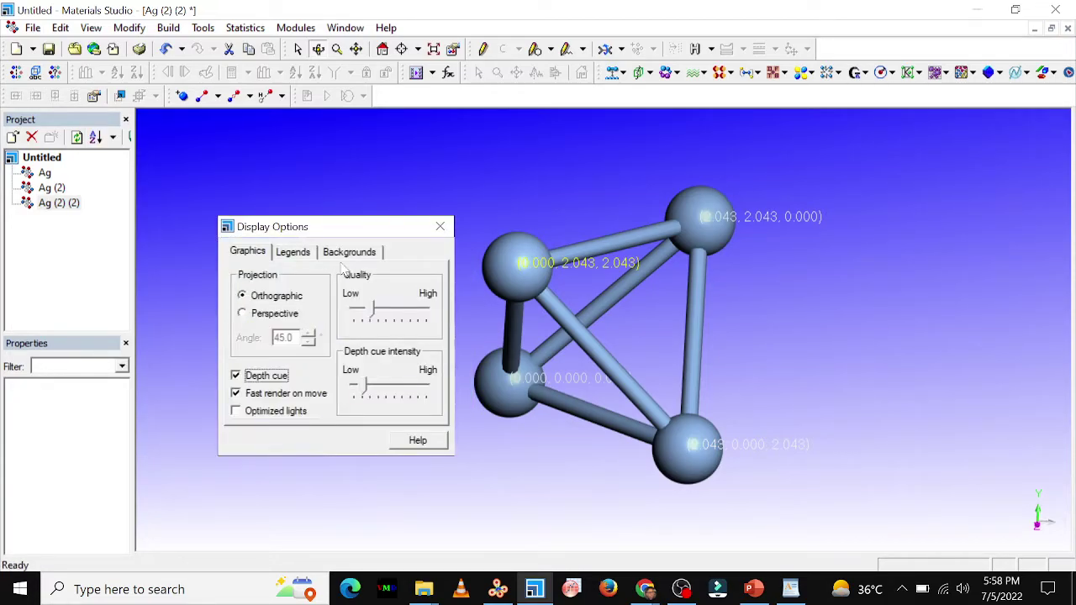
click(349, 253)
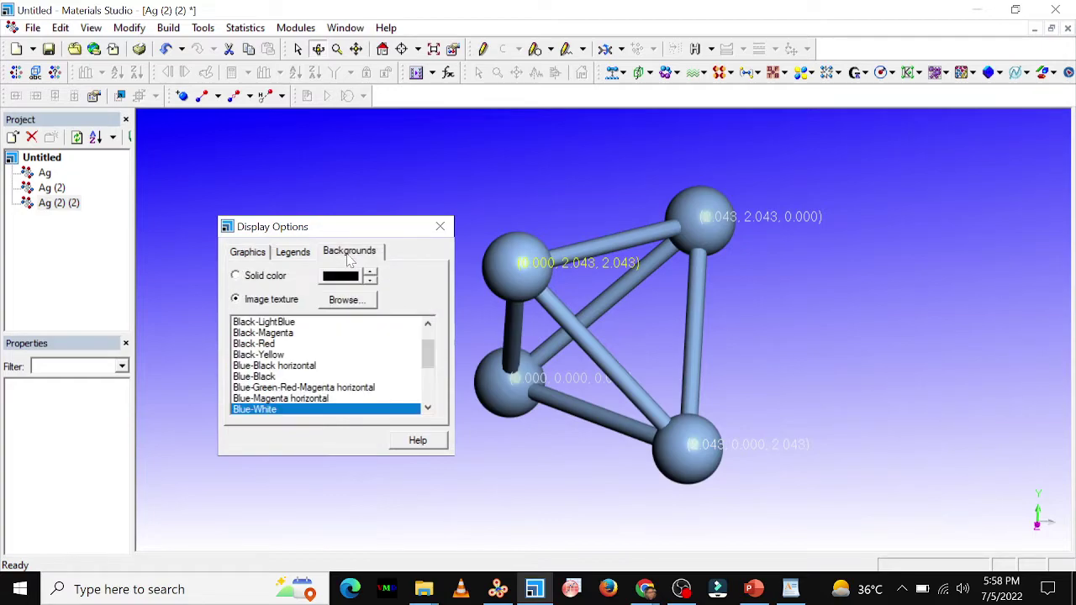
click(247, 251)
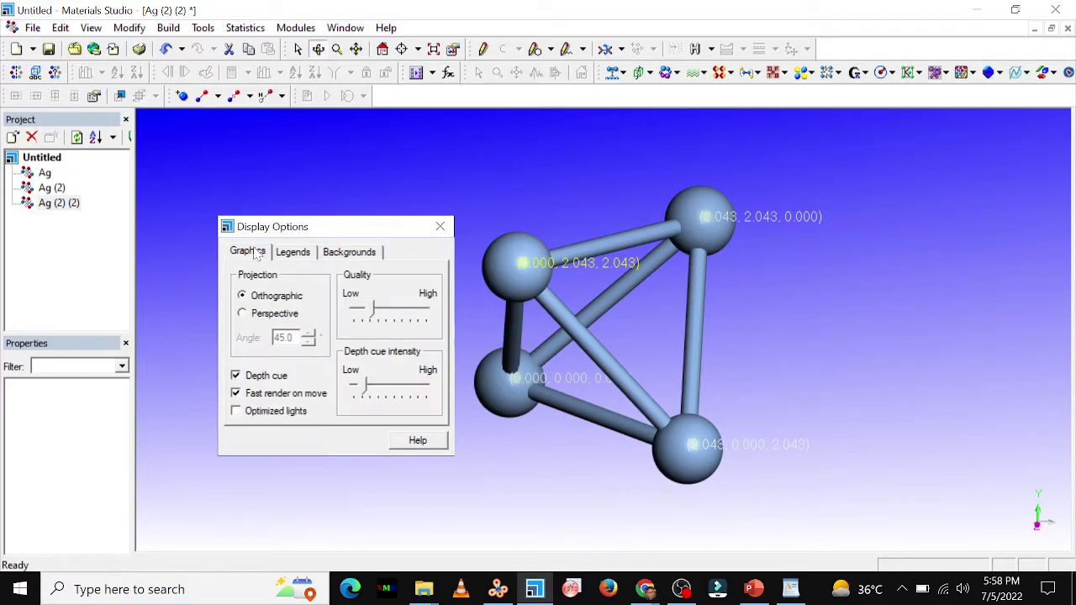
click(439, 229)
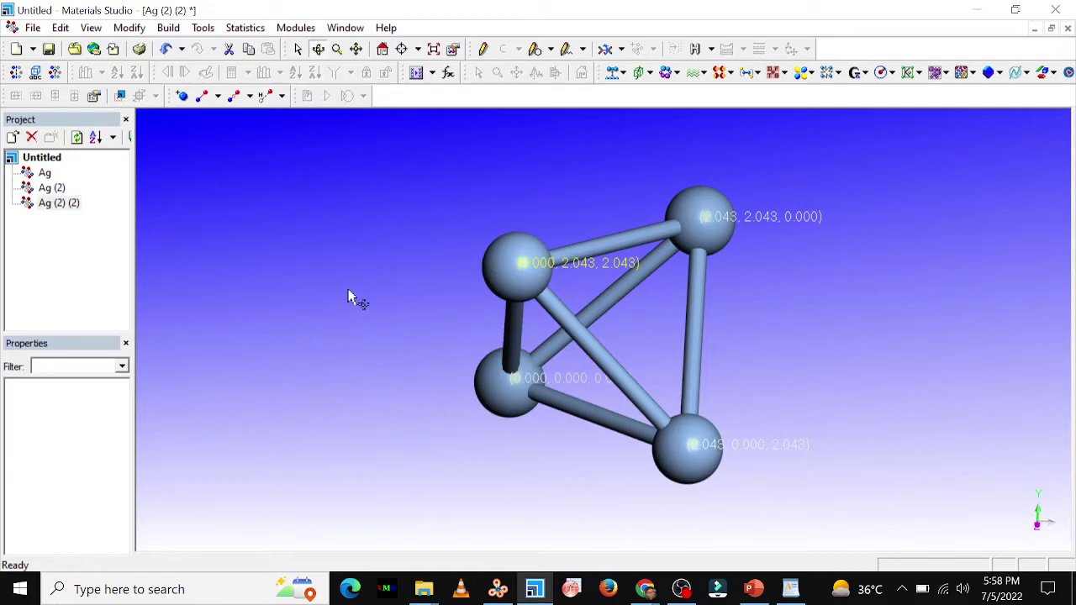
right_click(332, 272)
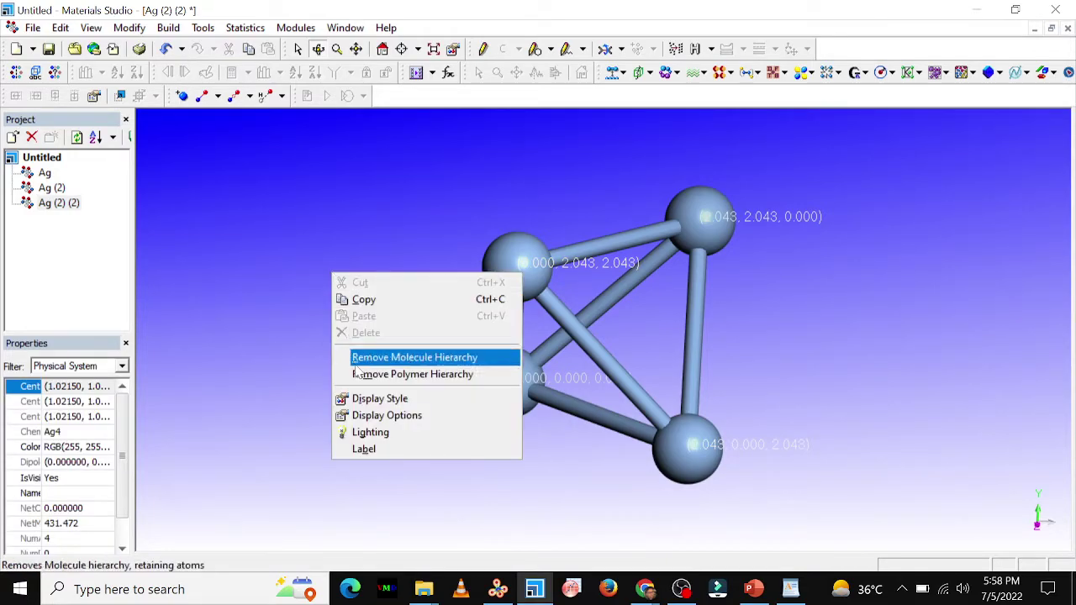
click(363, 400)
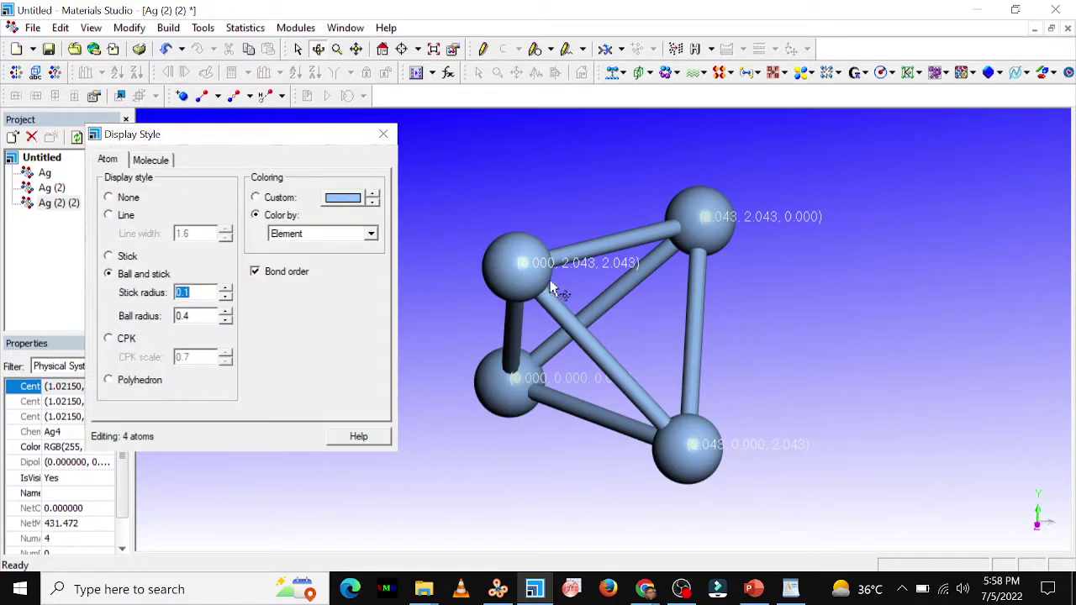
click(579, 276)
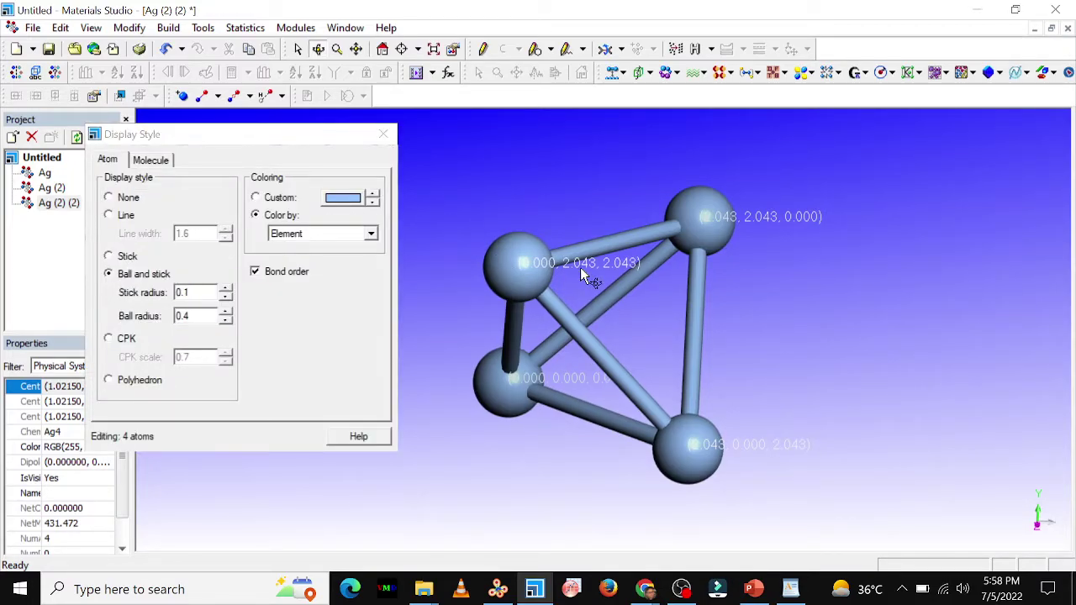
click(580, 269)
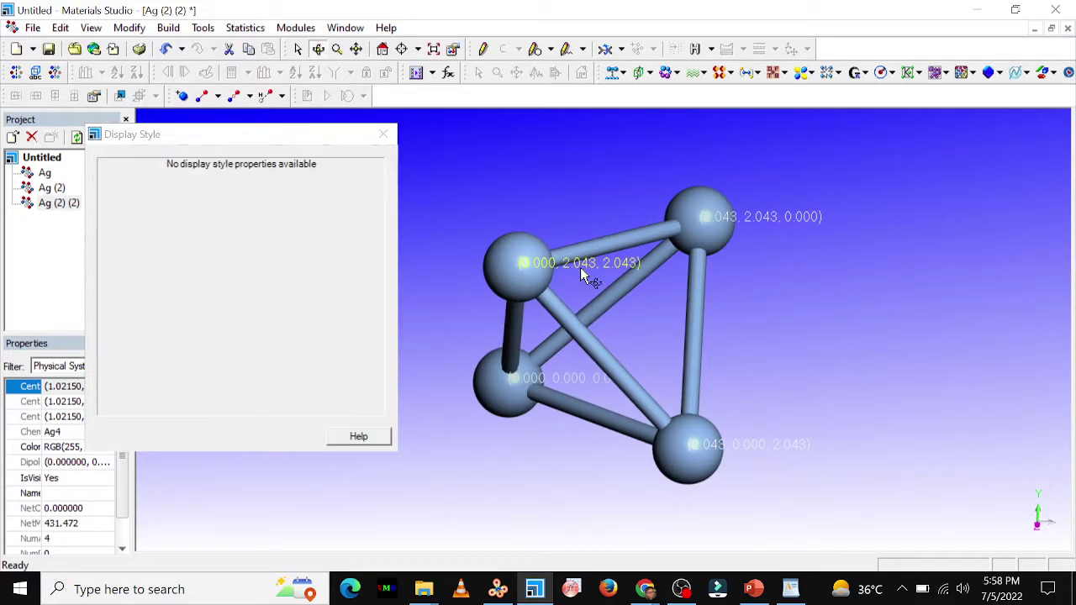
click(384, 134)
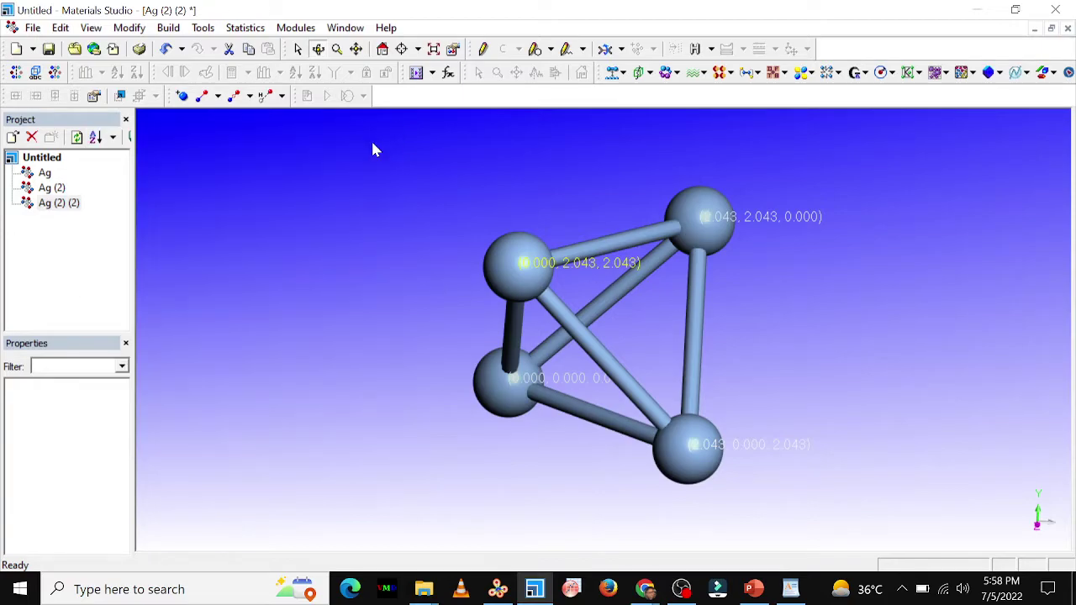
Open the label settings for Ag (2) (2) and set the label color to red.
right_click(360, 157)
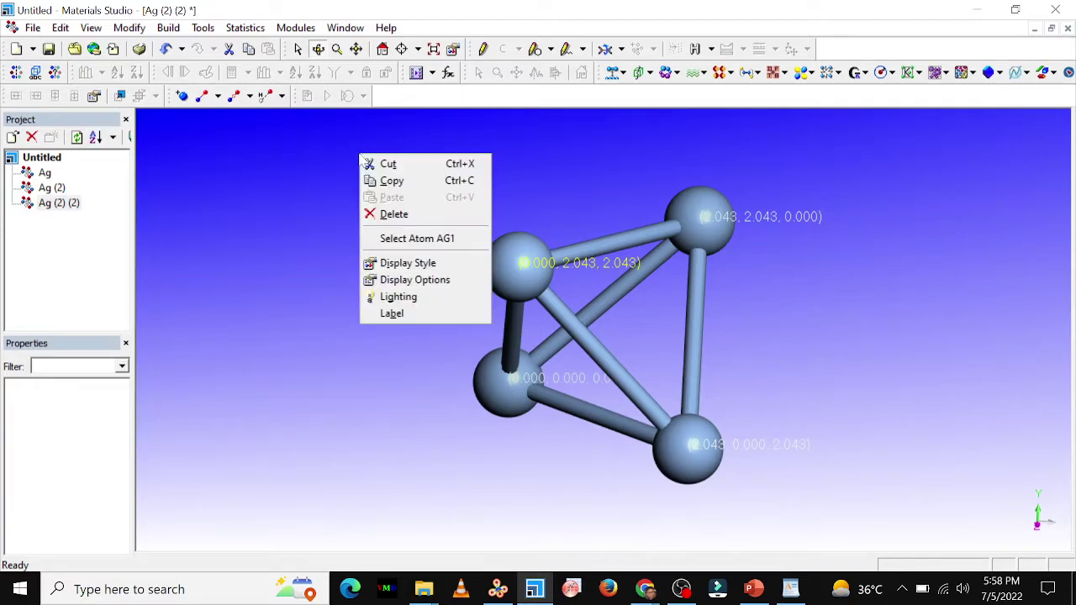
click(400, 316)
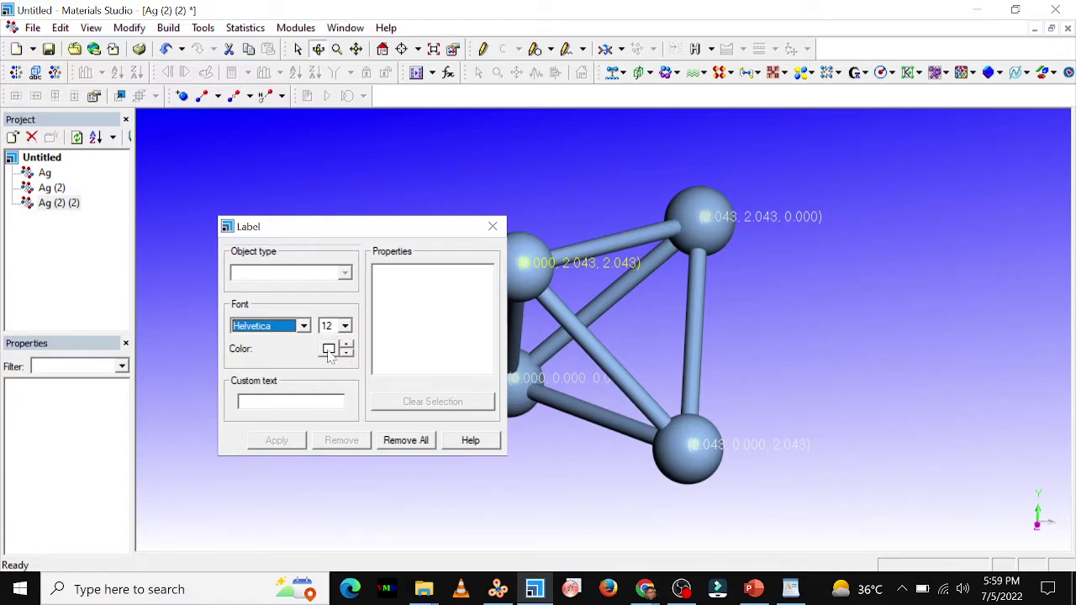
drag(408, 228, 352, 234)
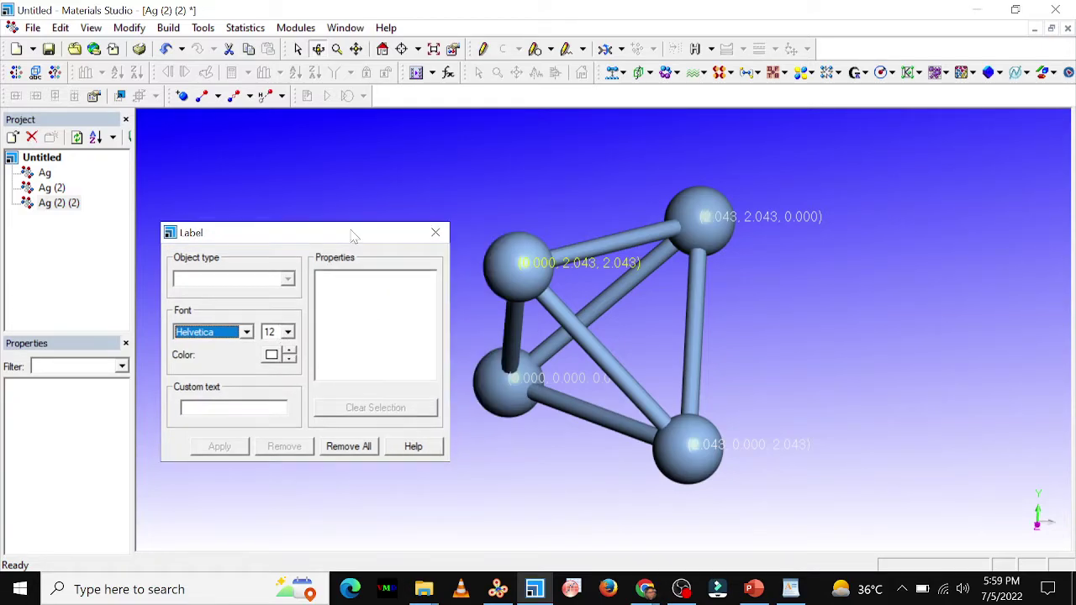
click(272, 355)
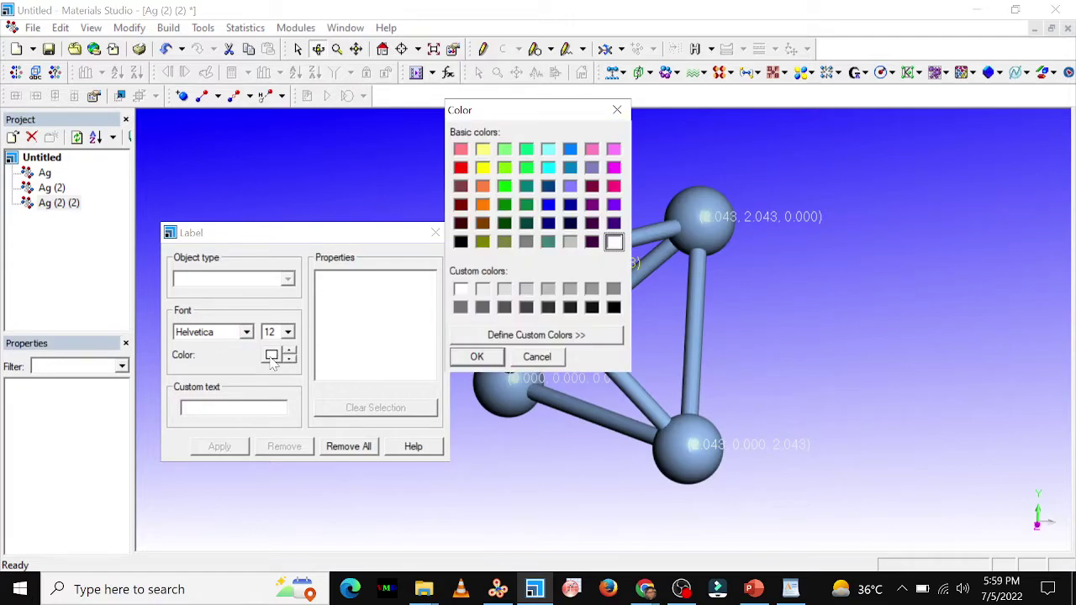
click(460, 172)
click(476, 357)
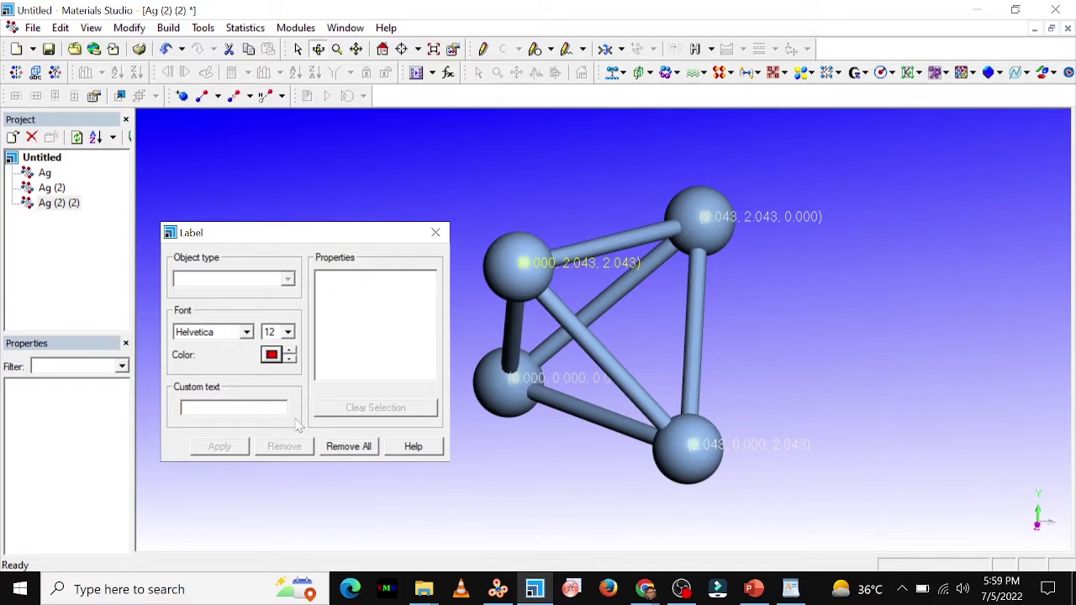
Deselect the label and set the atom label font to Times at size 24.
click(491, 326)
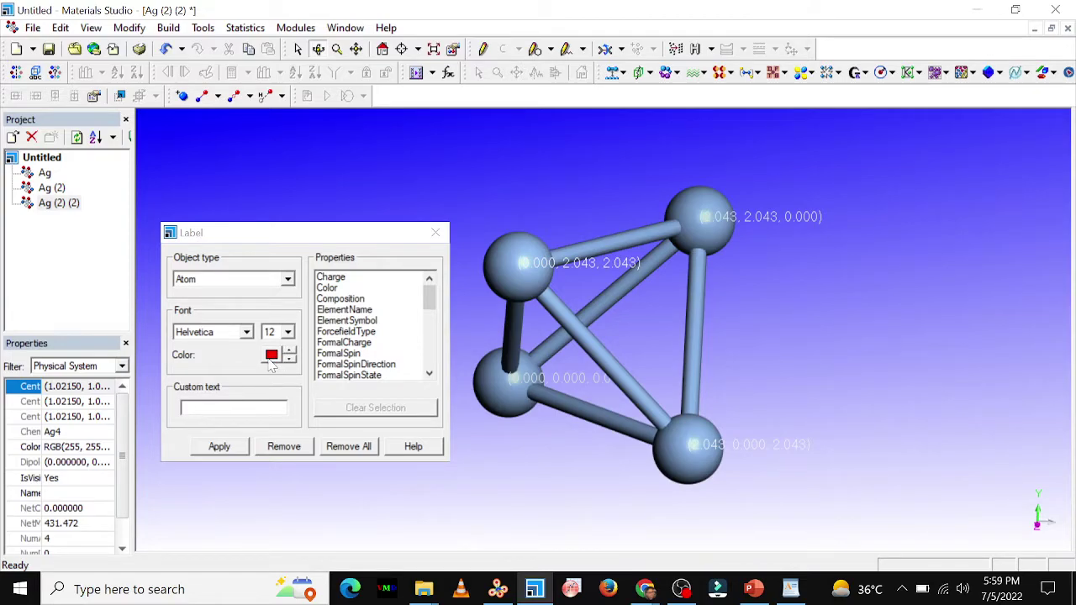
click(246, 332)
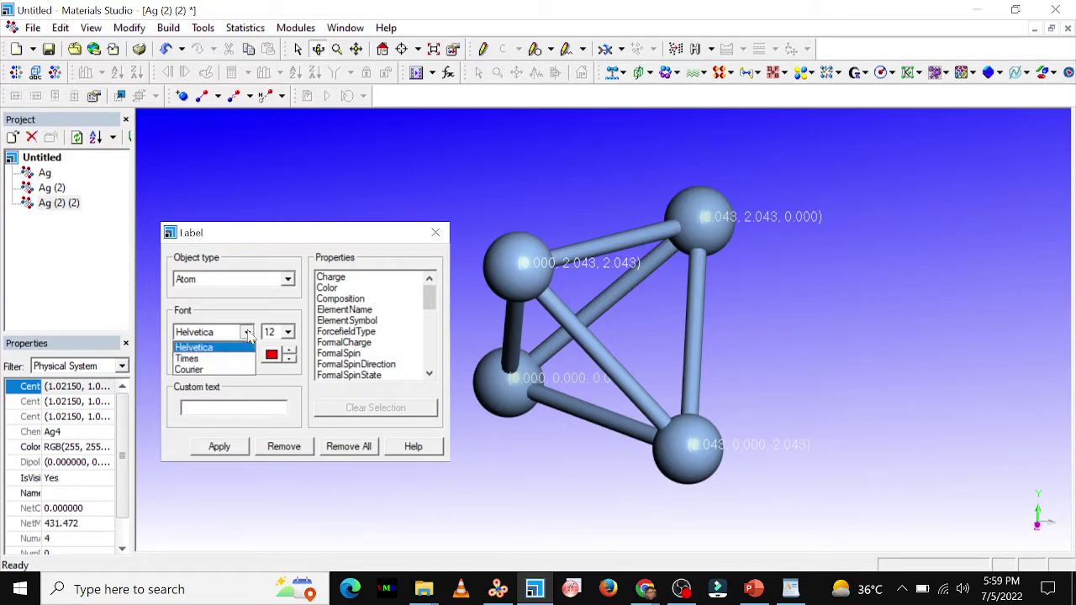
click(213, 359)
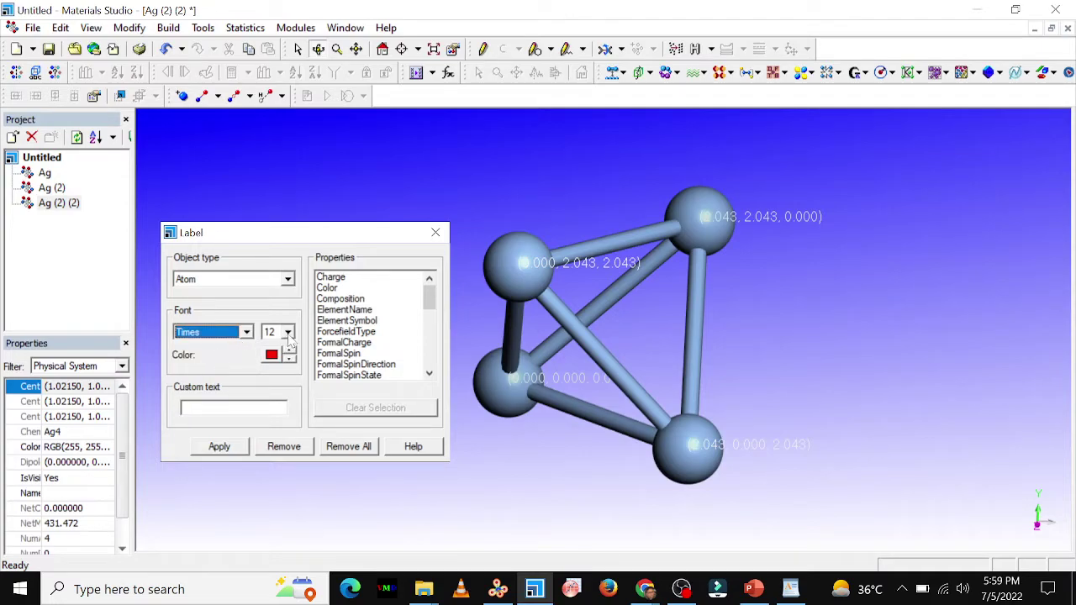
click(287, 332)
click(279, 381)
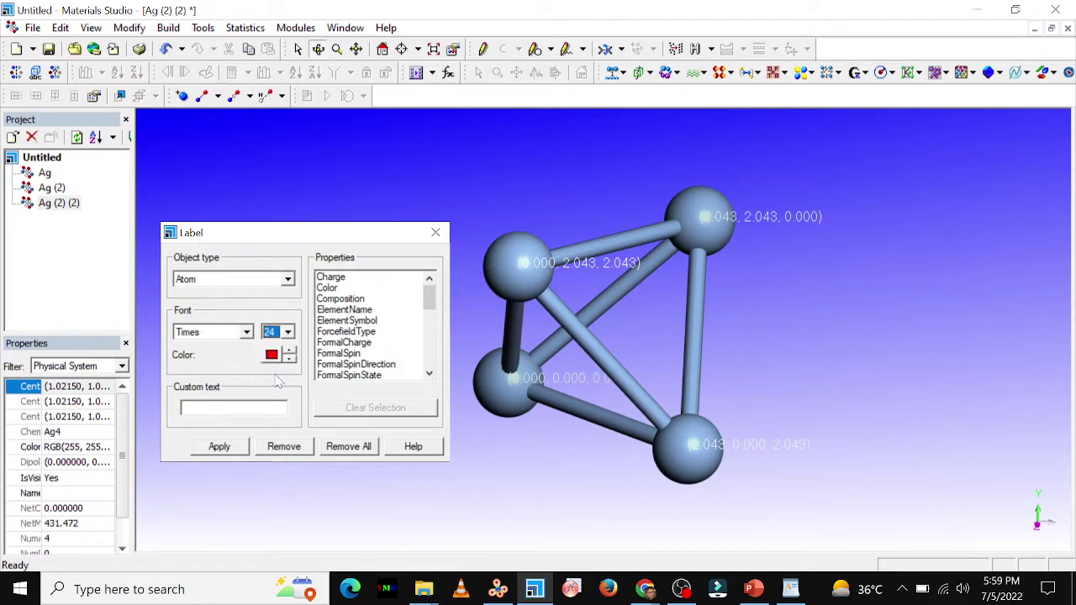
Relabel the upper-left atom of Ag (2) (2) with its XYZ property in the red Times 24 font, and close the label settings.
click(532, 284)
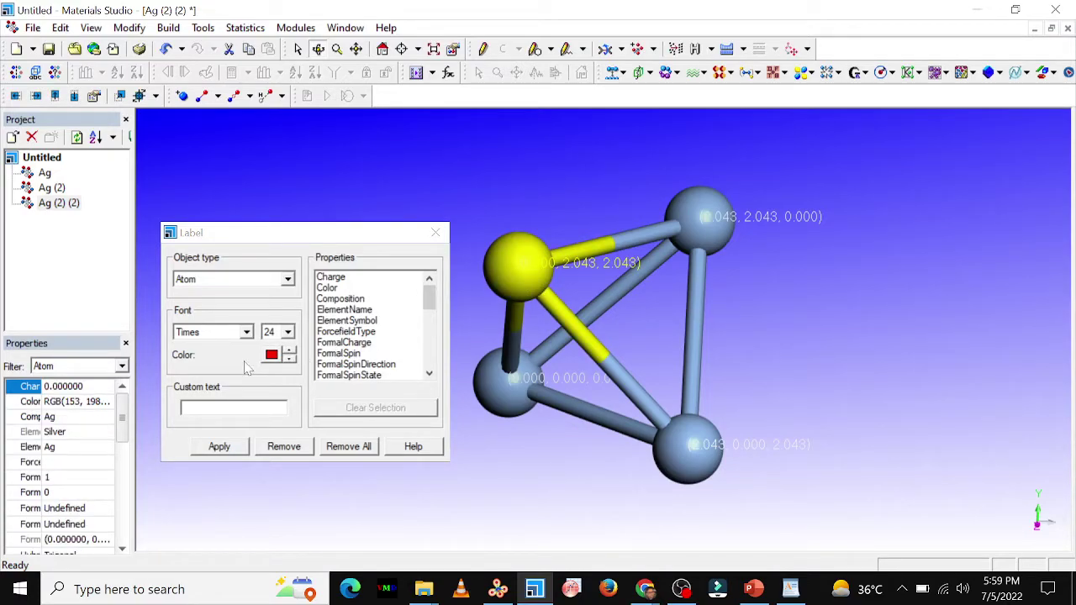
click(272, 356)
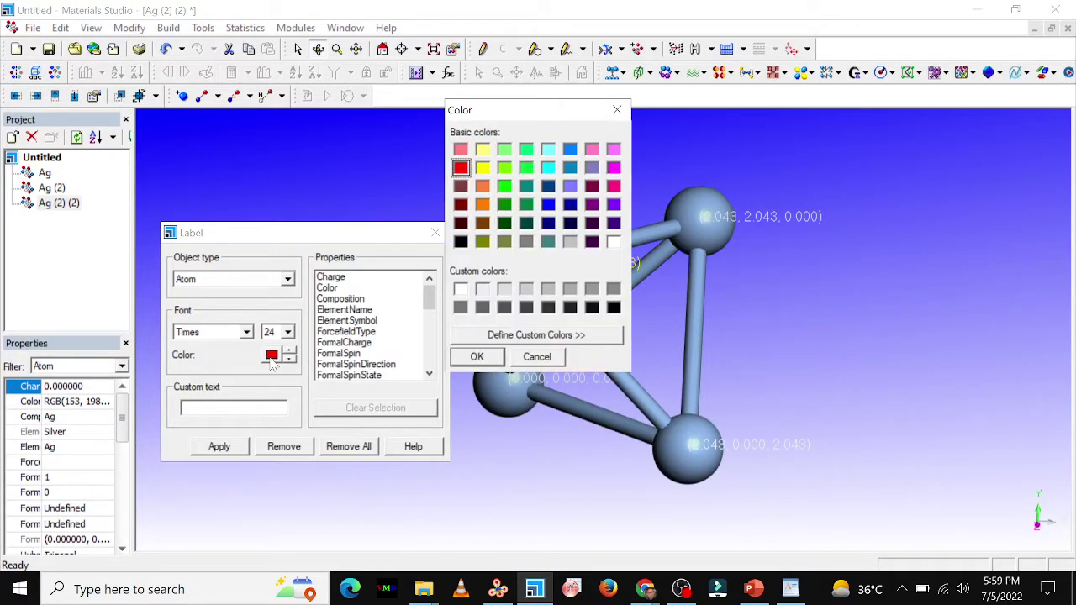
click(476, 357)
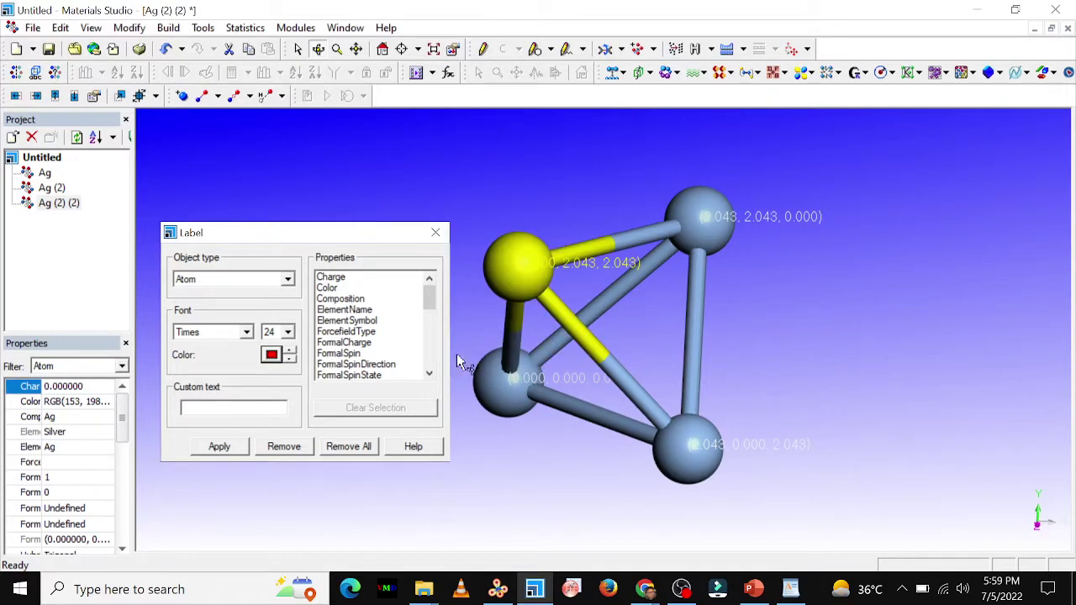
click(234, 447)
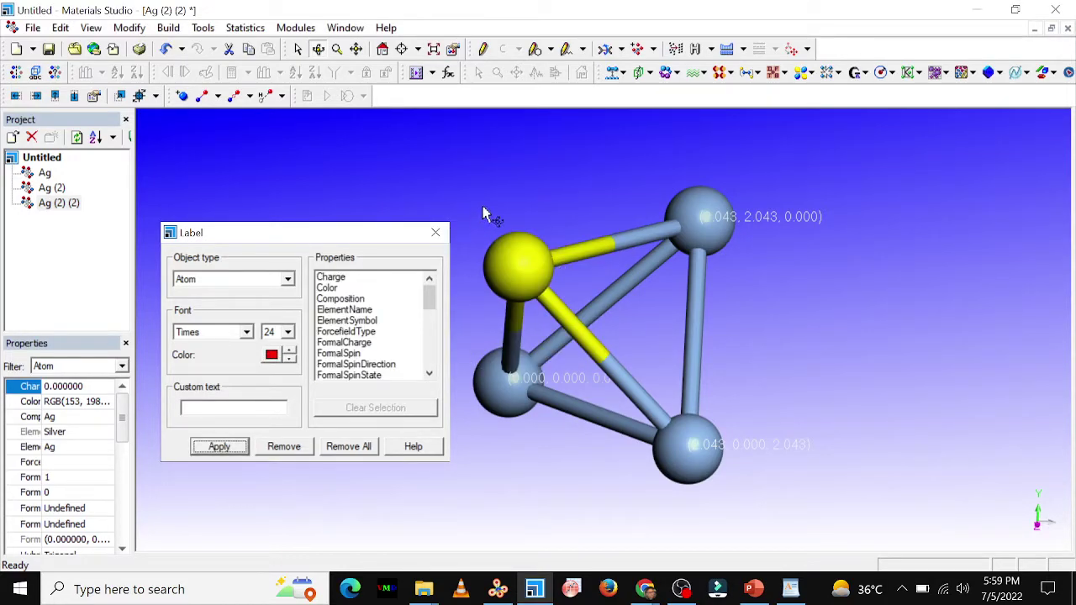
drag(428, 296, 429, 370)
click(365, 375)
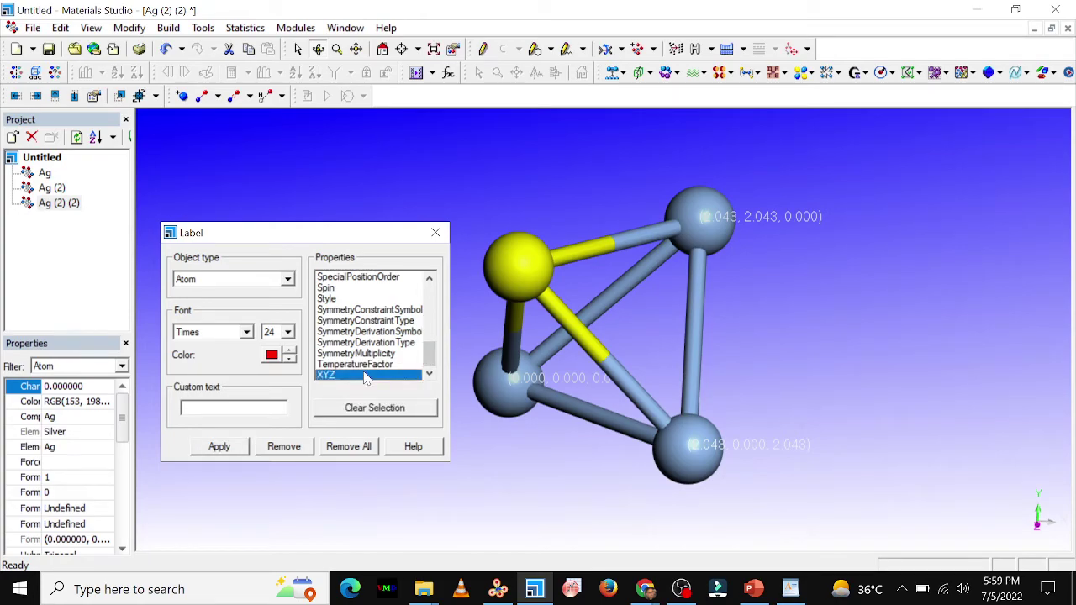
click(227, 452)
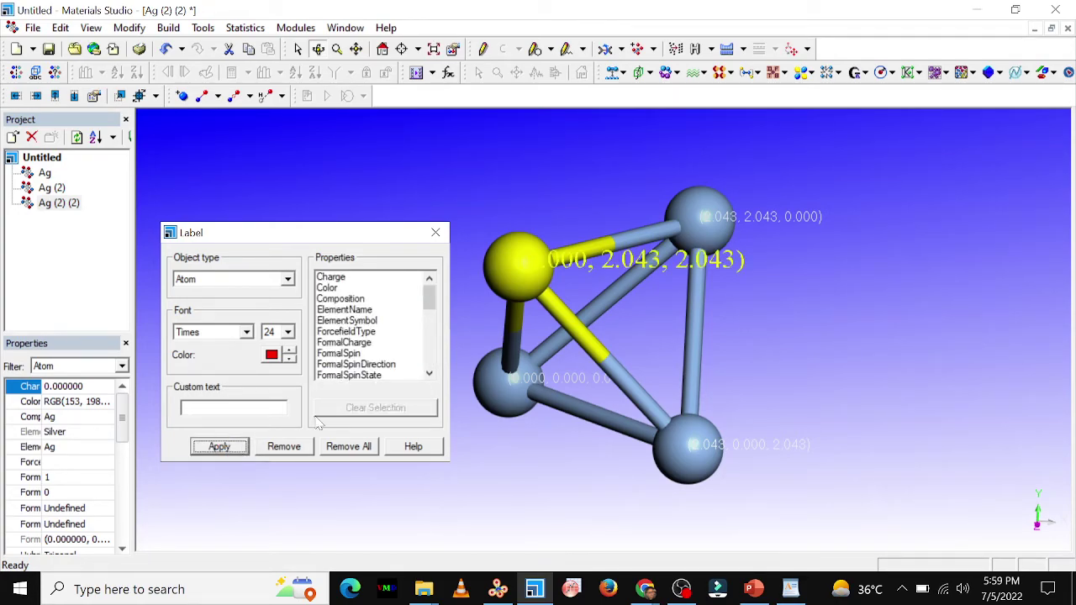
click(484, 210)
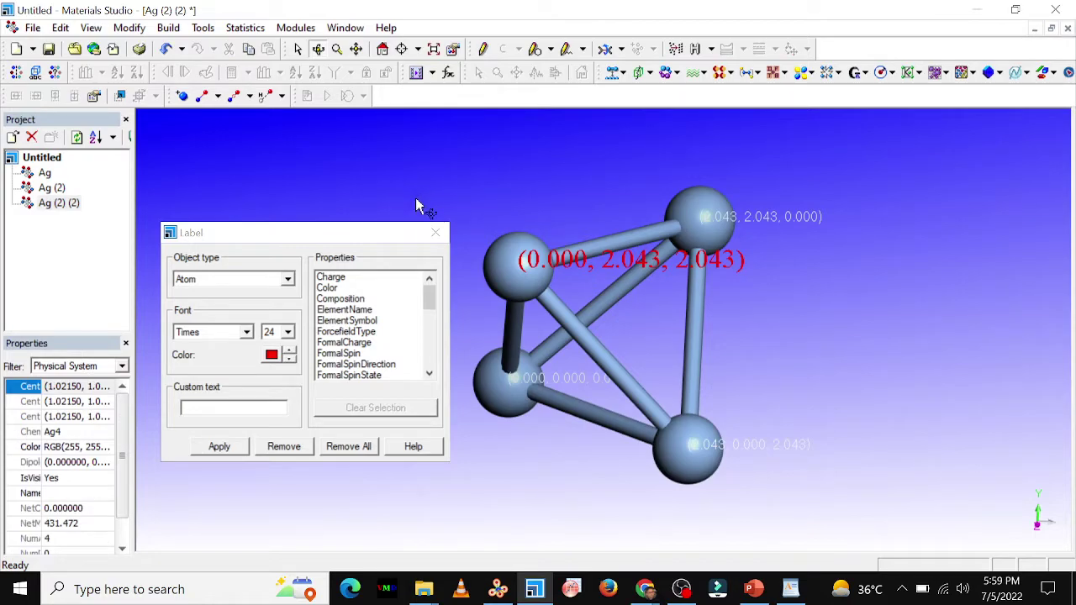
click(435, 233)
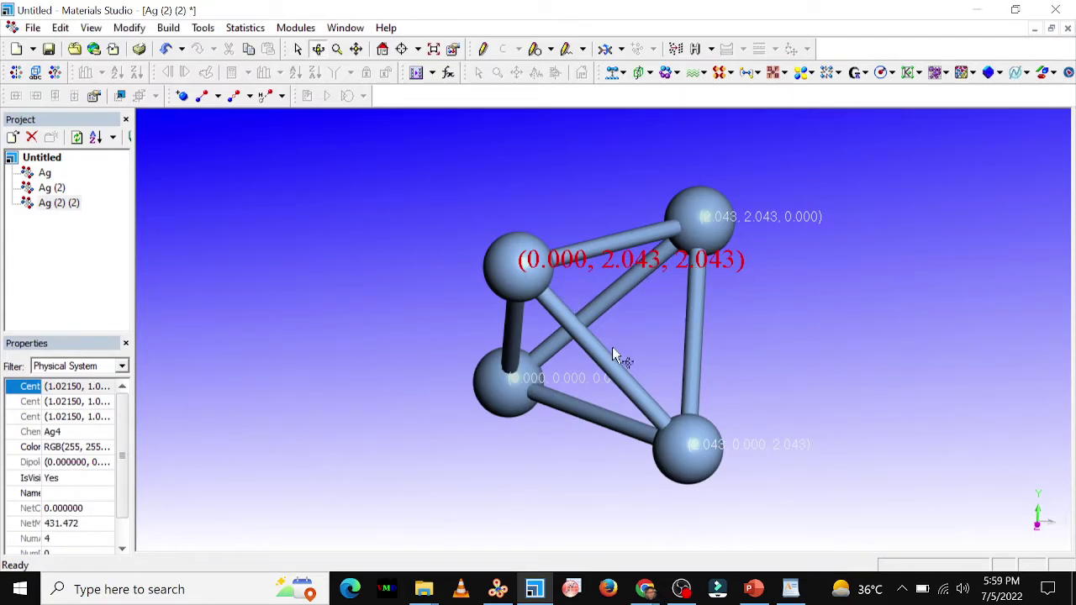
click(504, 261)
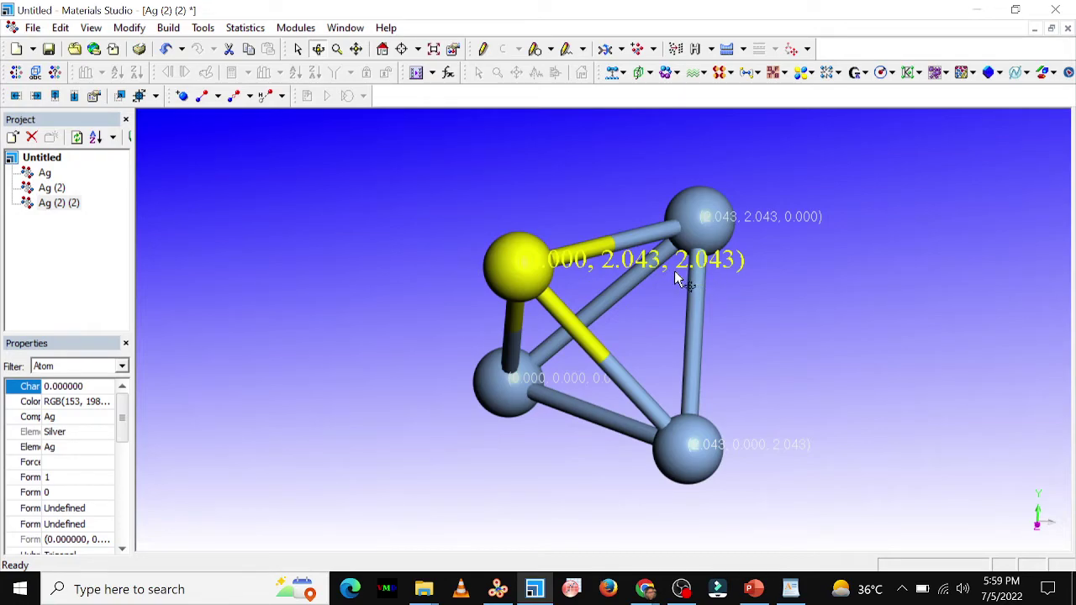
click(412, 257)
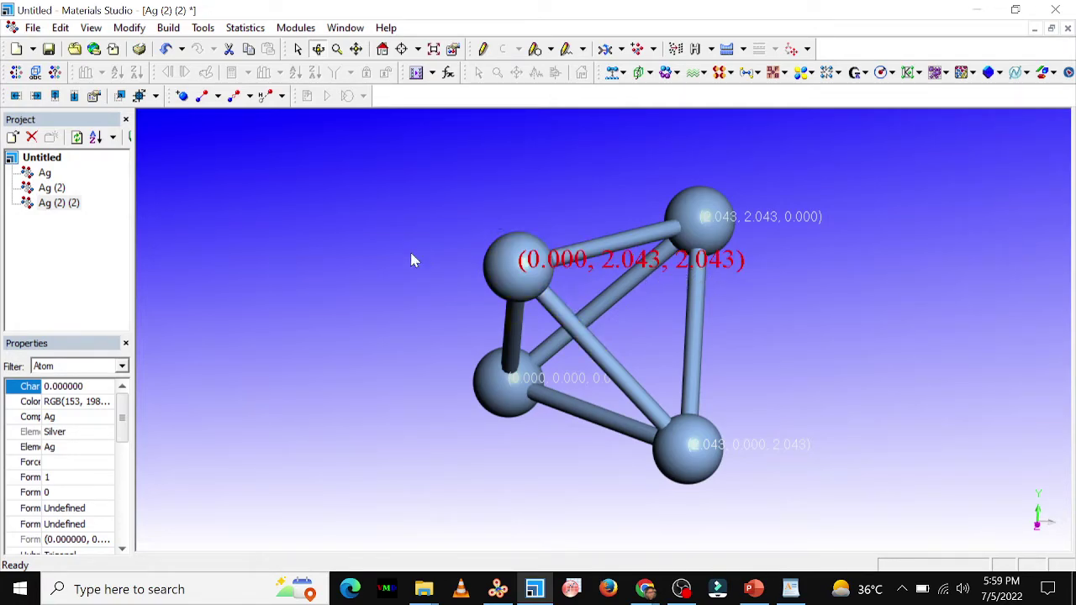
Switch to VESTA beside the Documents folder and load the Ag (2) PDB file into it.
click(977, 12)
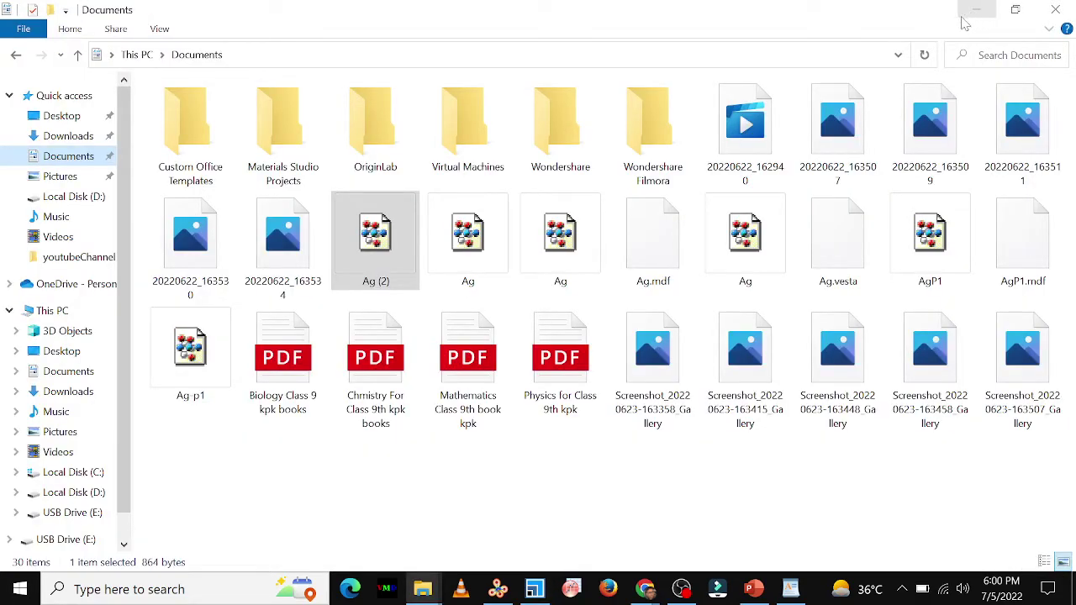
click(497, 588)
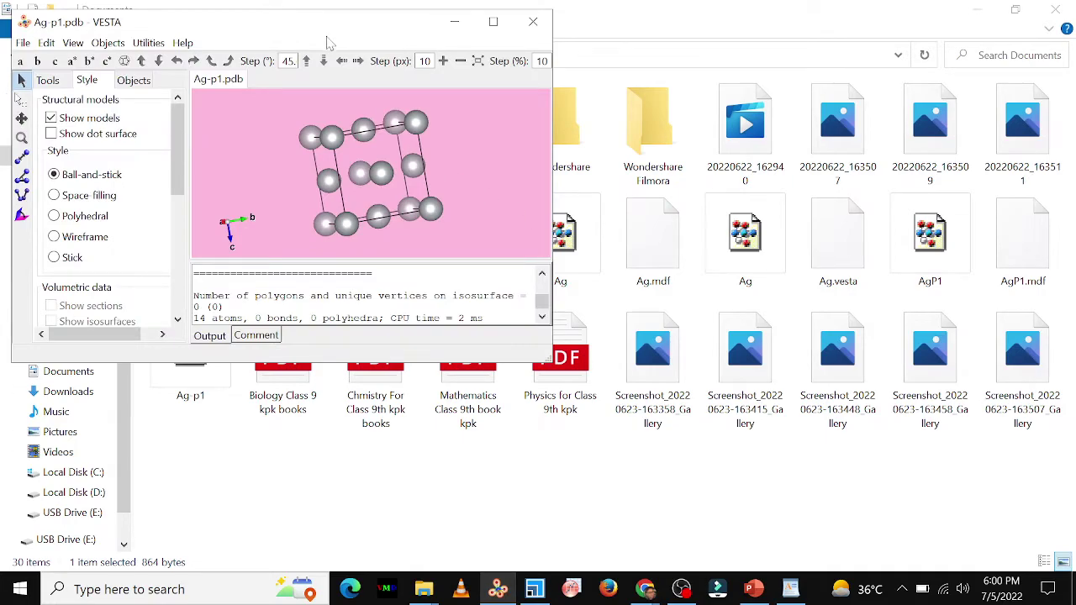
drag(294, 25, 878, 42)
drag(395, 284, 968, 183)
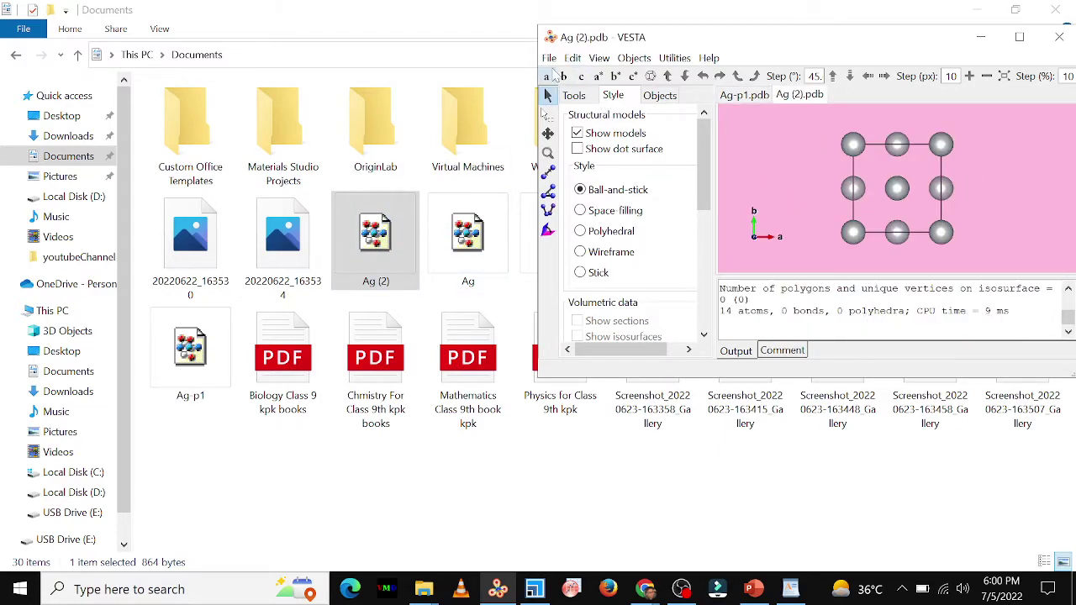
Export the Ag (2) structure to Documents as an XYZ file named Ag (2), without saving hidden atoms.
click(549, 57)
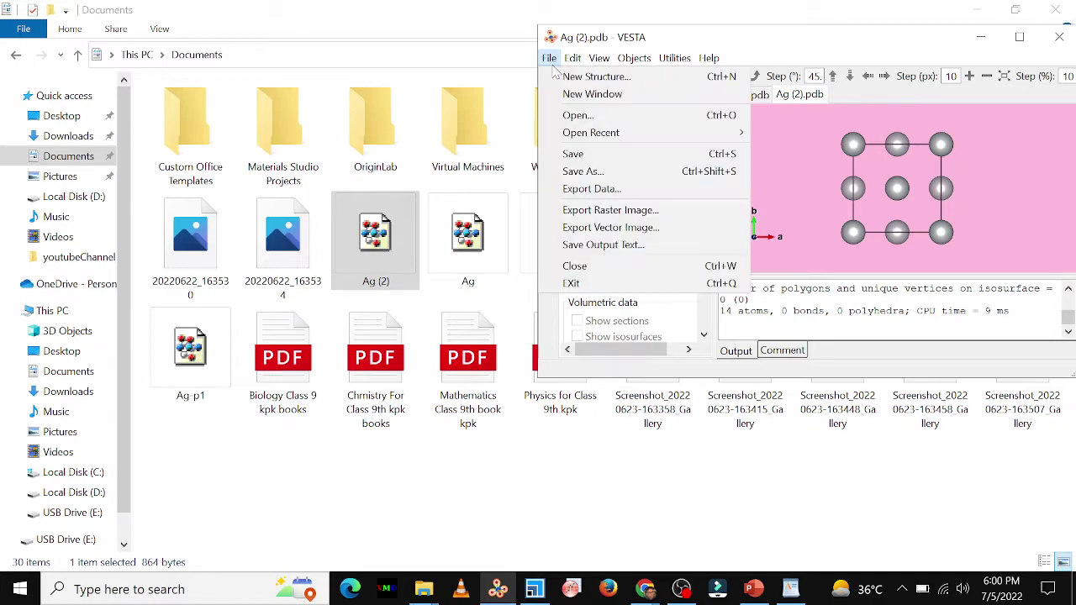
click(591, 188)
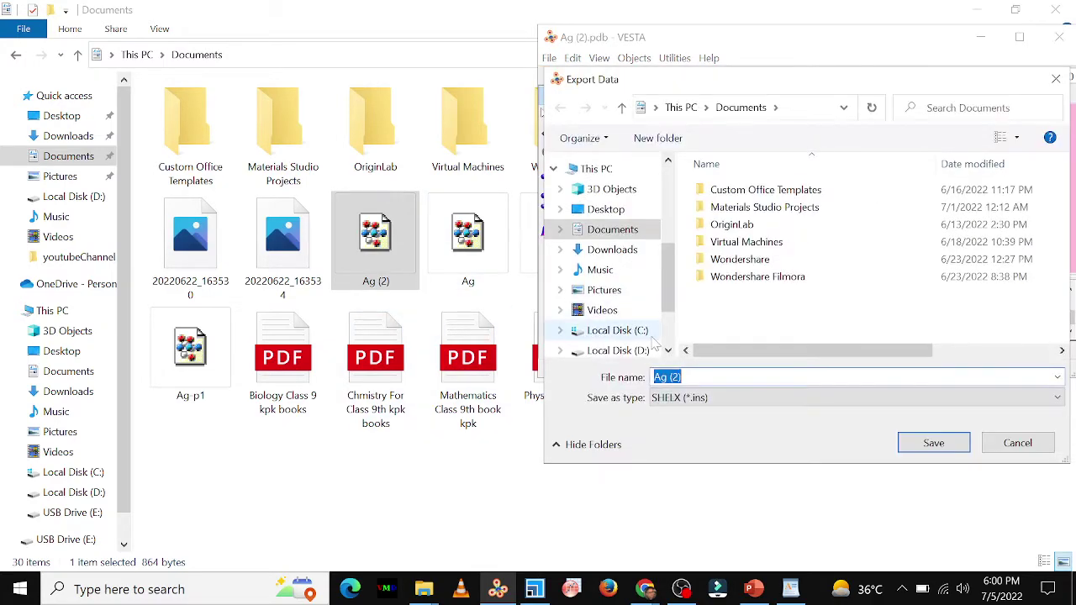
click(706, 398)
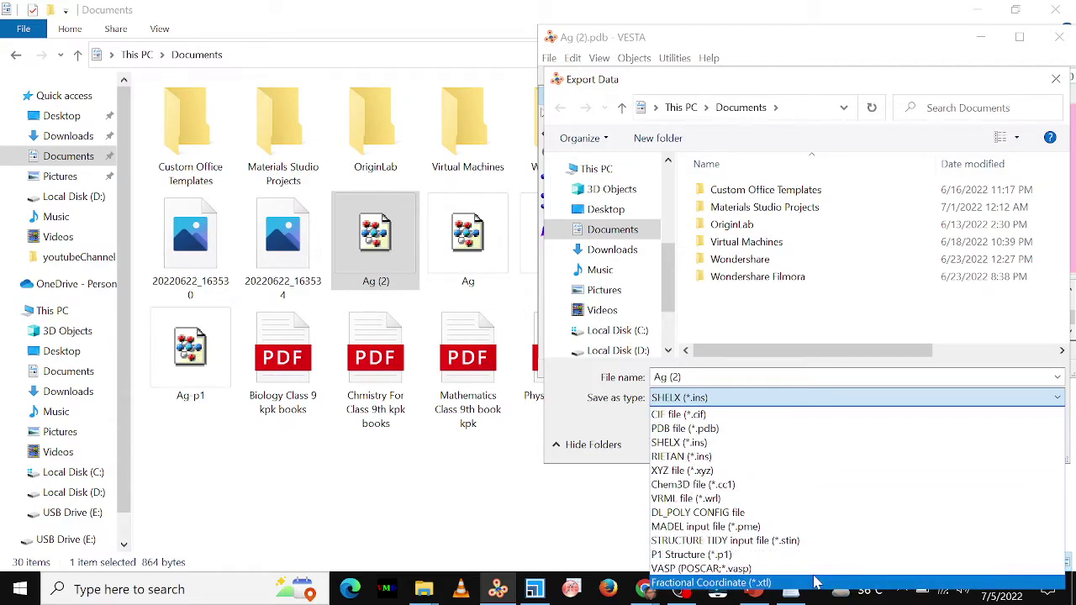
click(691, 473)
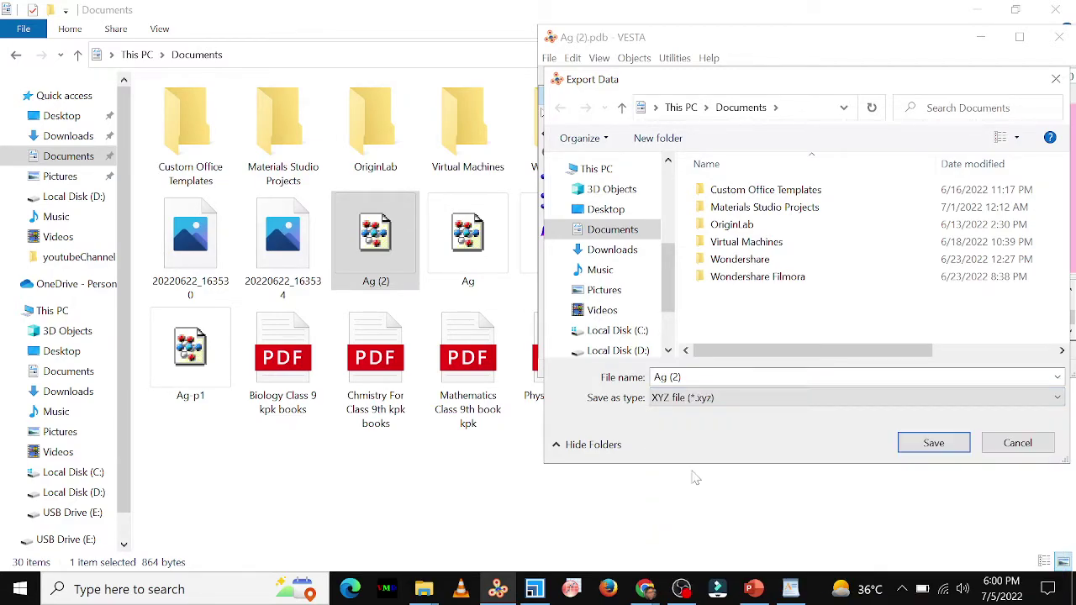
click(931, 444)
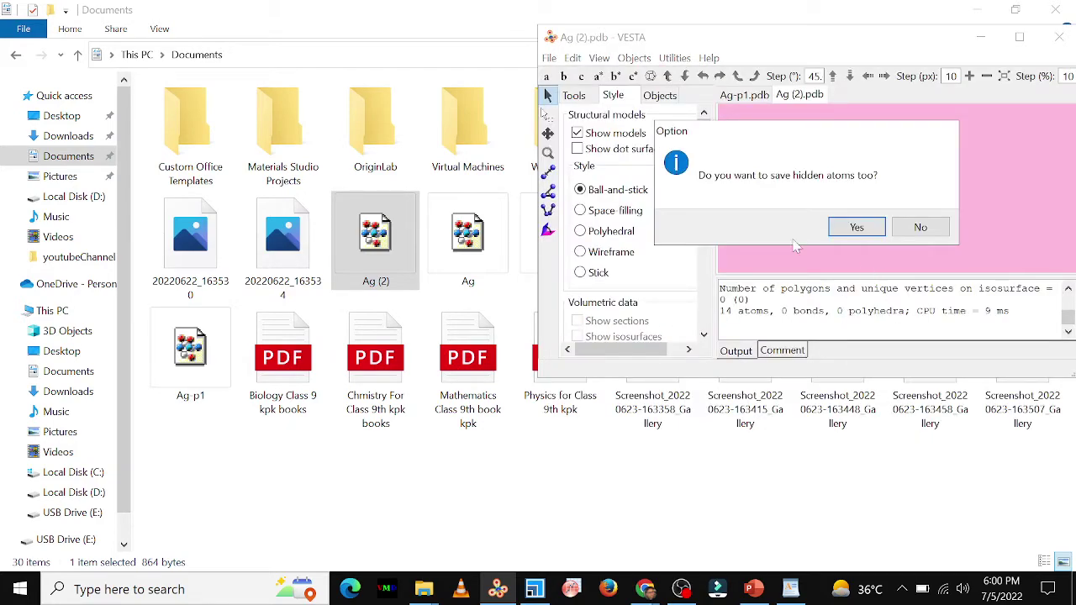
click(903, 230)
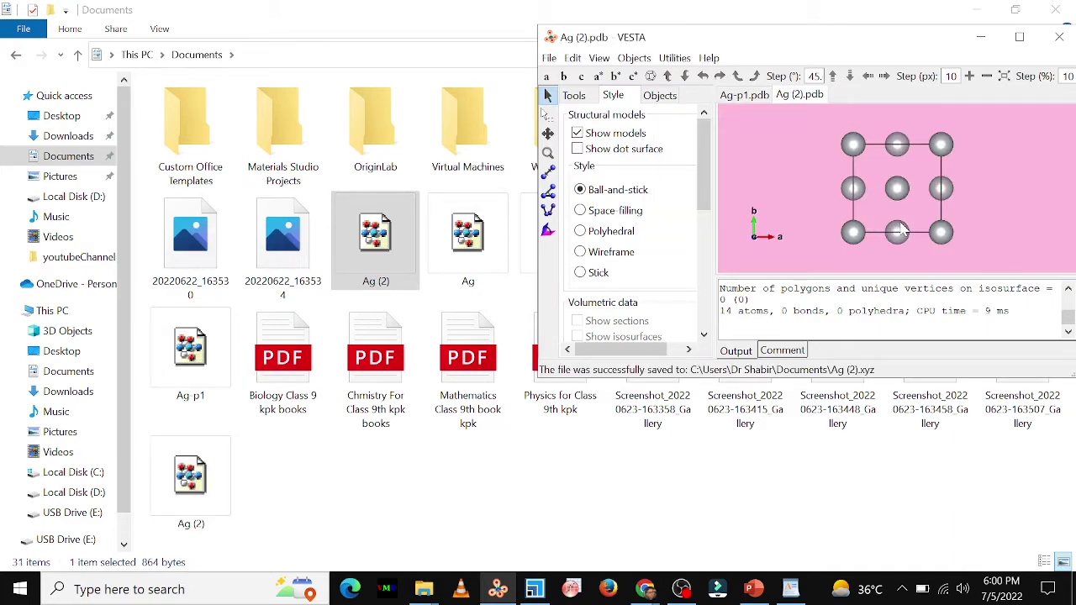
Open the exported Ag (2) XYZ file in WordPad, examine its silver atom coordinates, and close it.
double_click(189, 478)
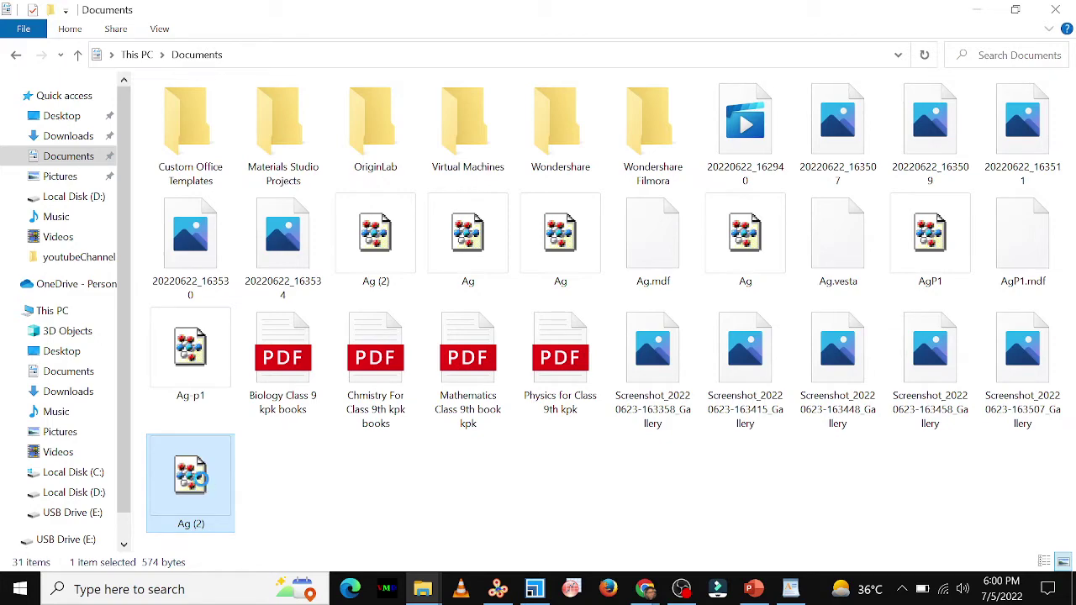
right_click(204, 485)
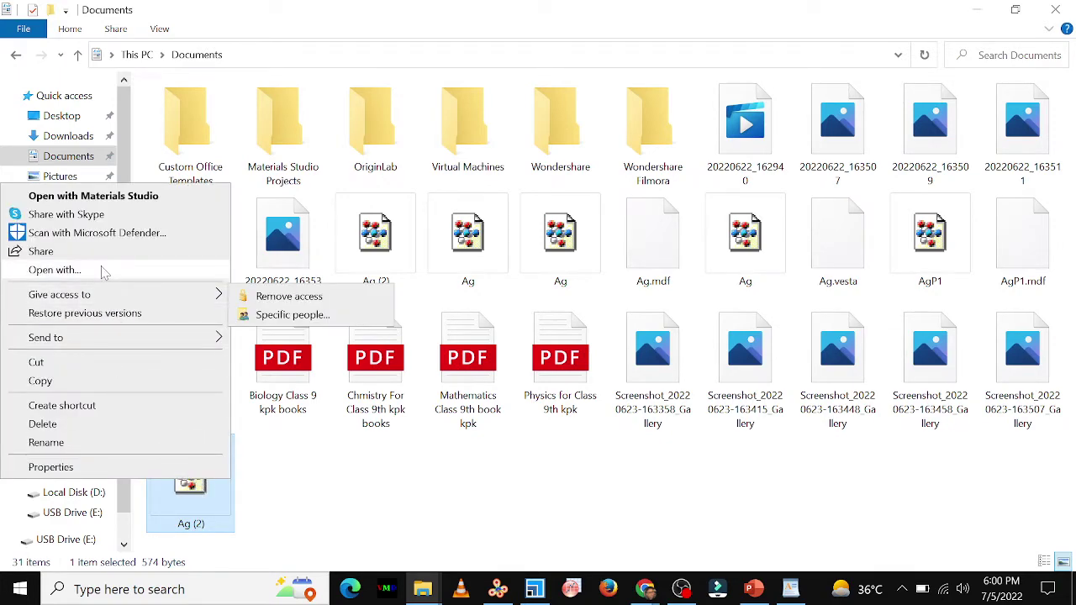
click(93, 270)
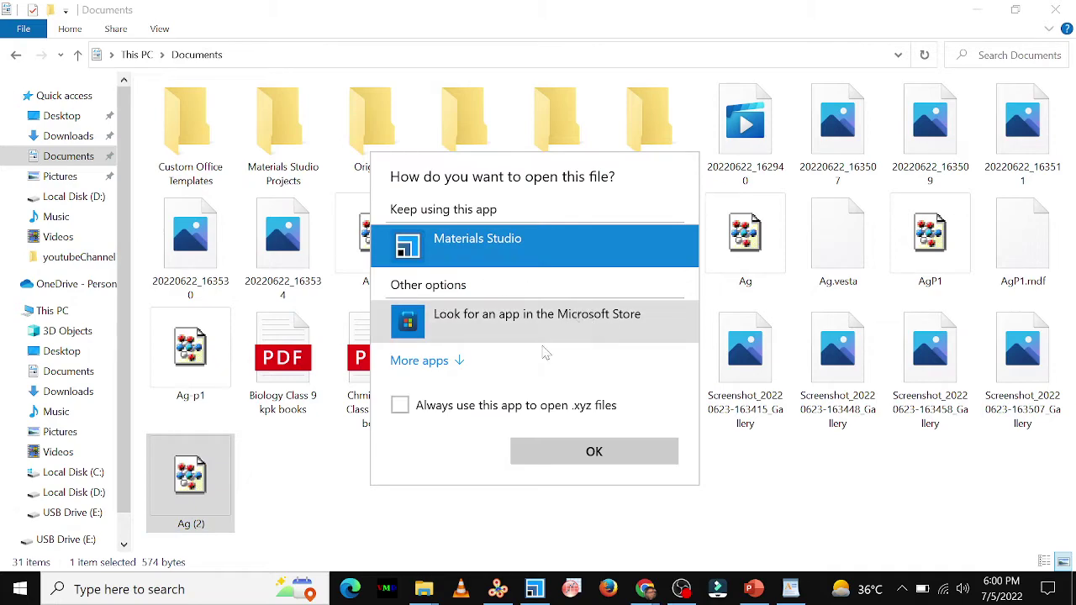
click(465, 370)
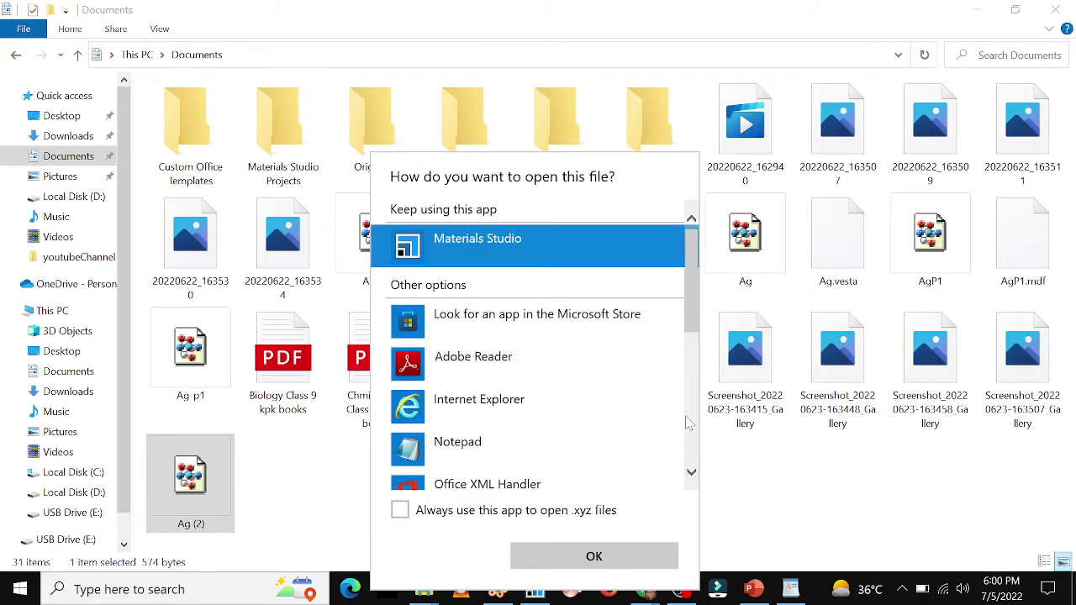
scroll(686, 422, down, 5)
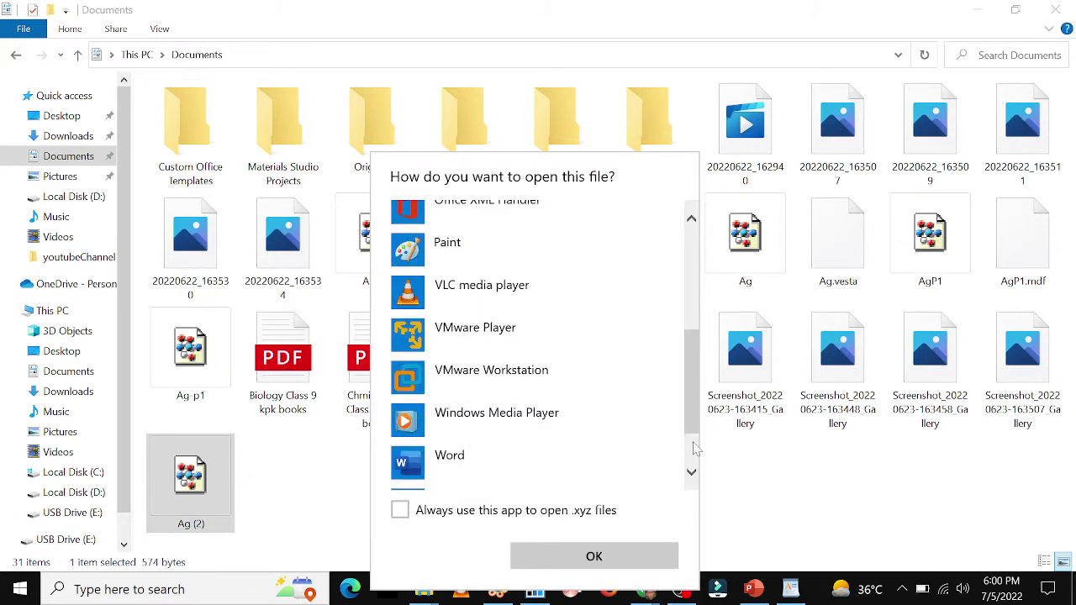
scroll(693, 445, down, 2)
click(468, 422)
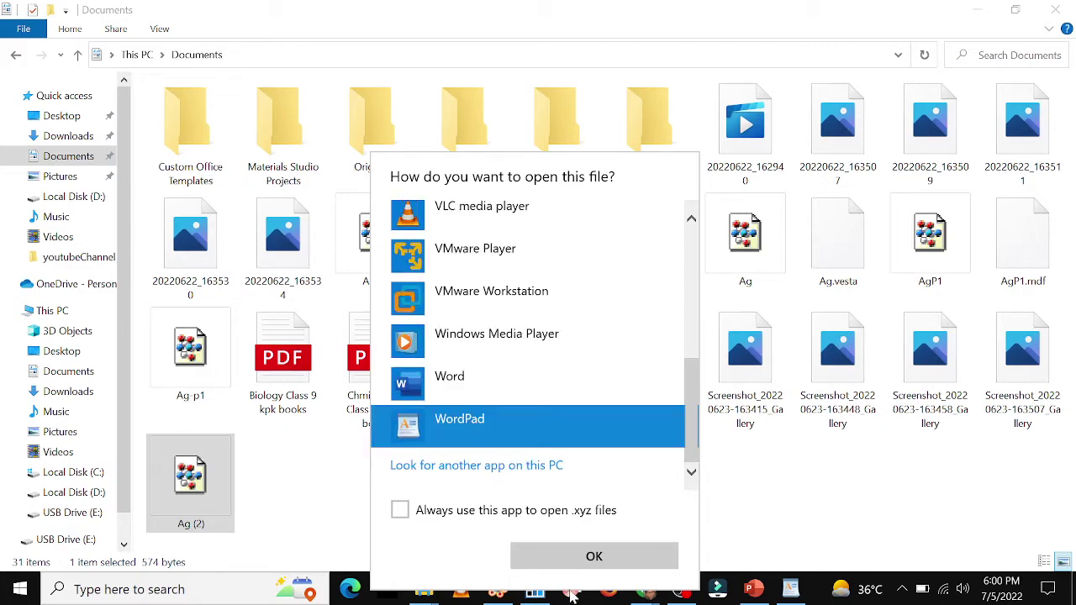
click(586, 558)
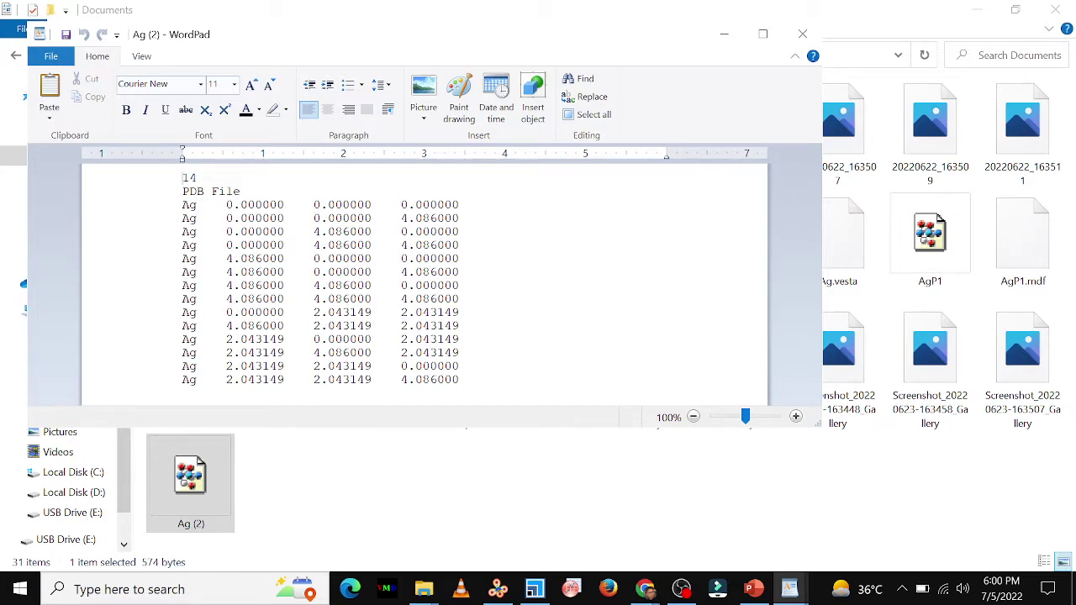
drag(815, 418, 804, 484)
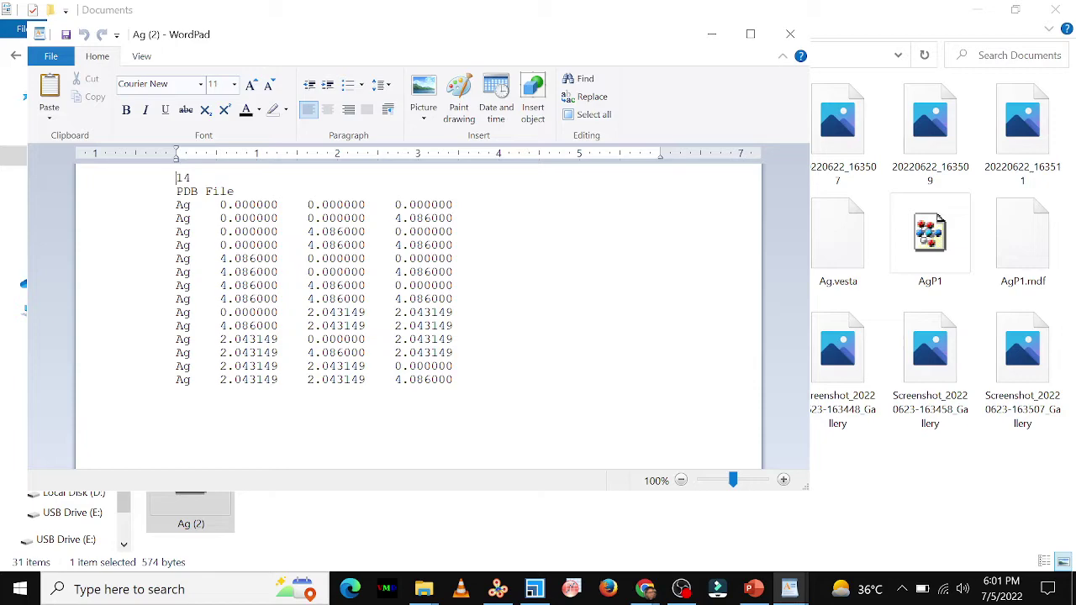
click(790, 33)
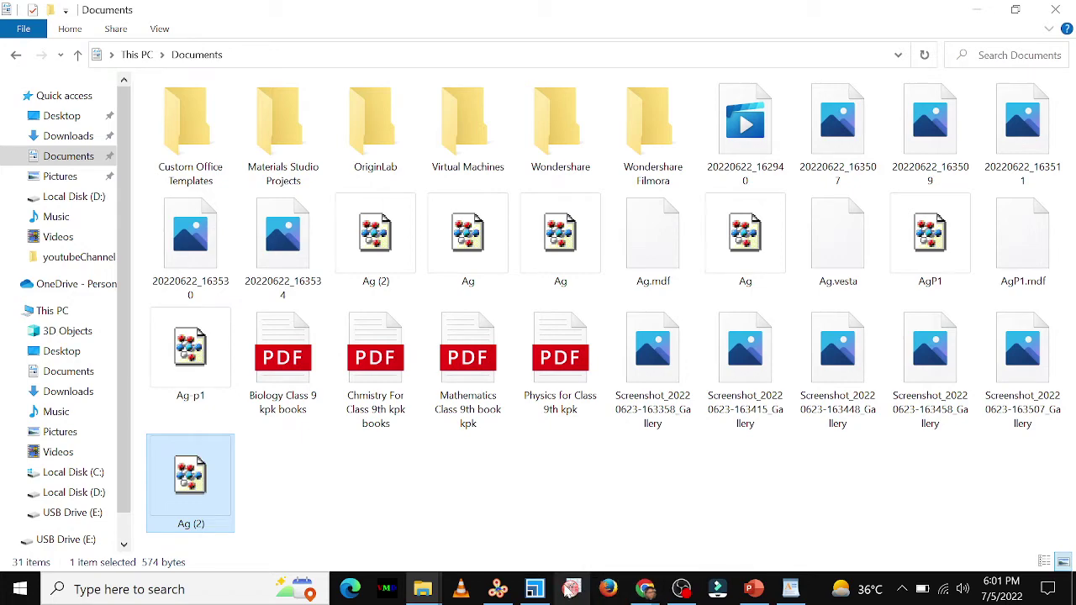
Switch back to VESTA and export the Ag (2) structure as the XYZ file Ag (2)a, without saving hidden atoms.
click(499, 589)
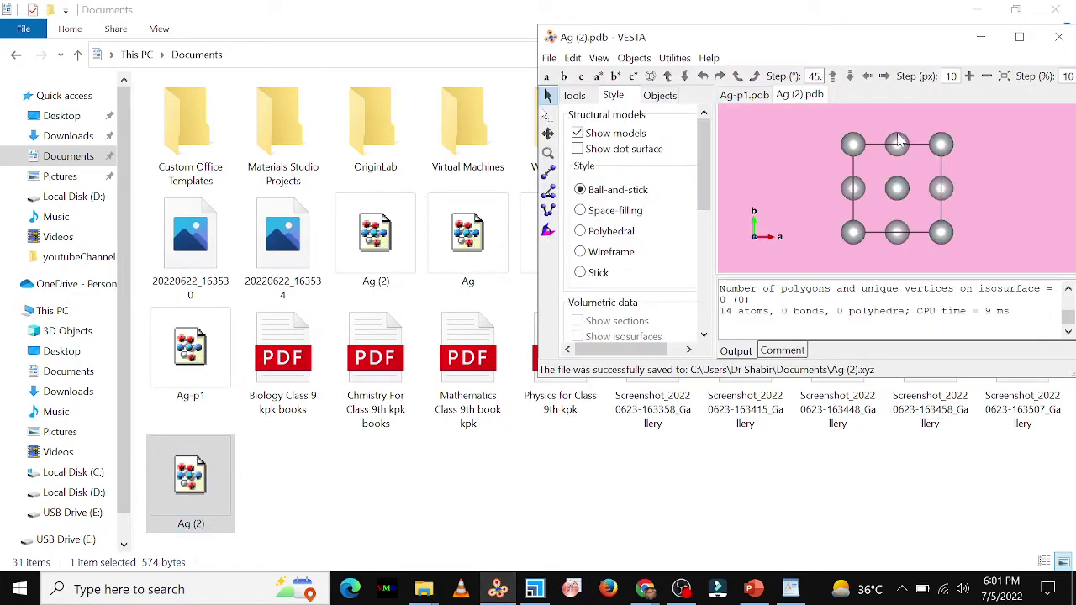
click(758, 100)
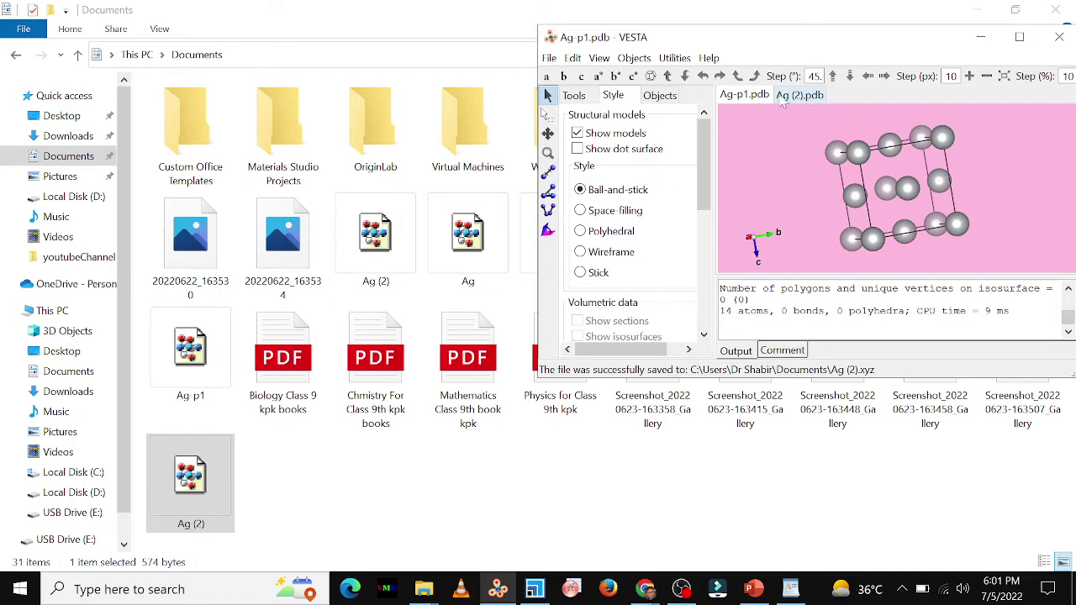
click(793, 101)
click(549, 58)
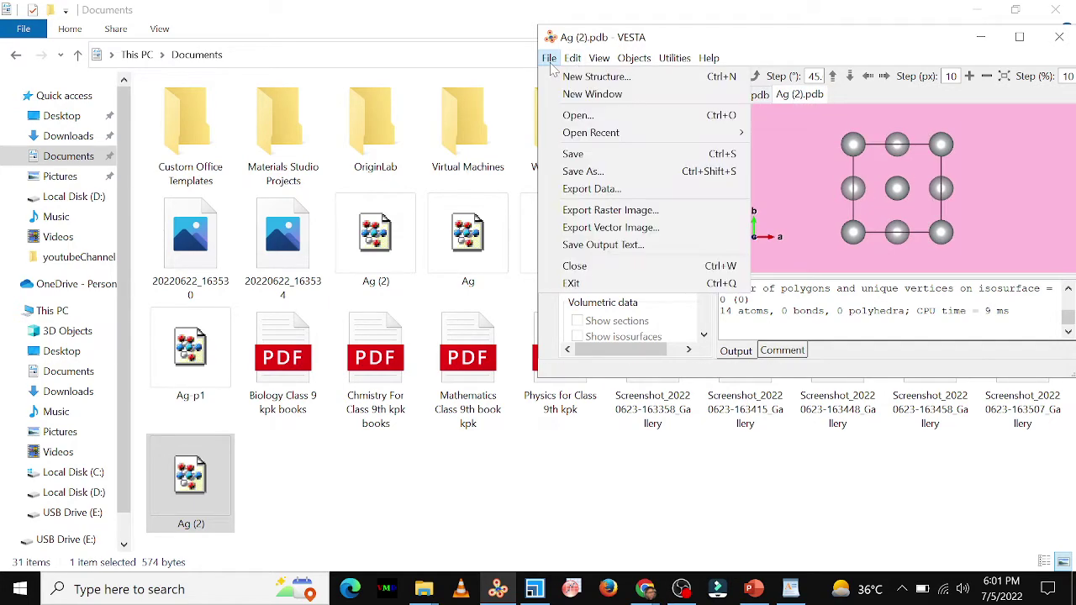
click(550, 64)
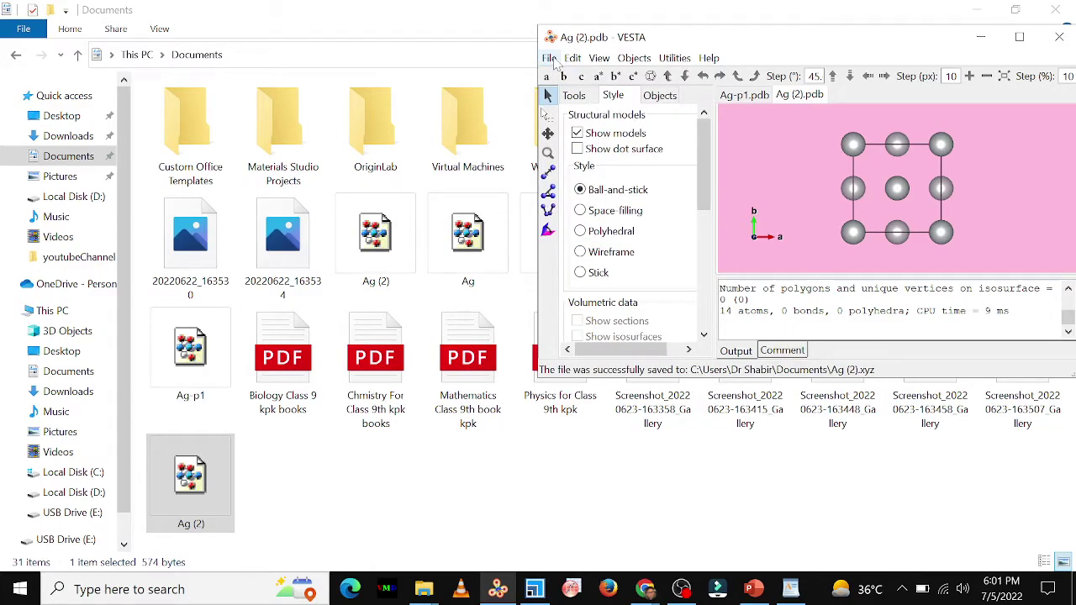
click(551, 57)
click(592, 189)
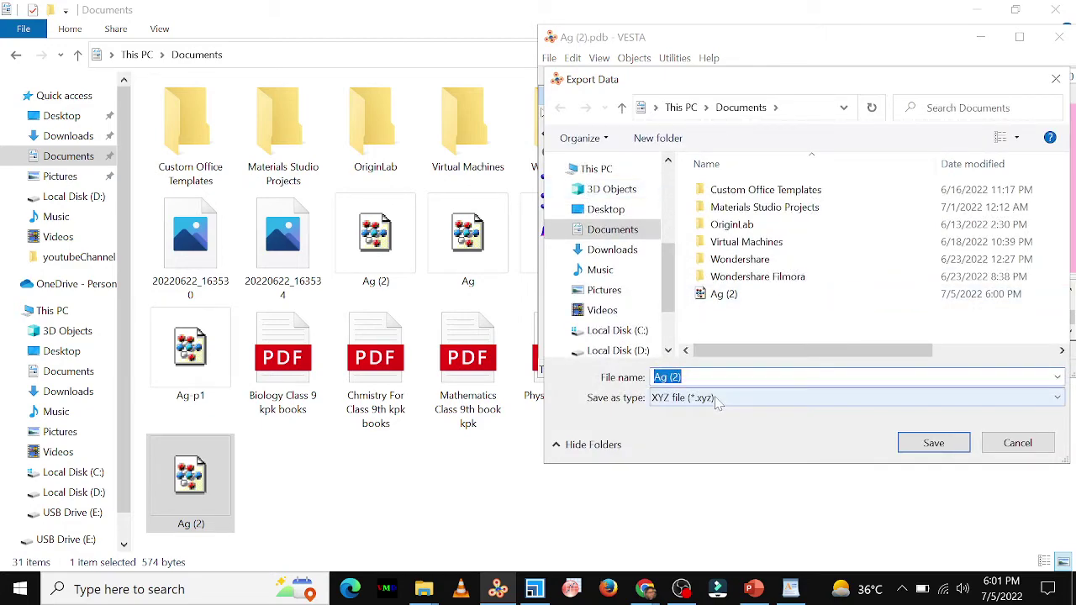
click(914, 443)
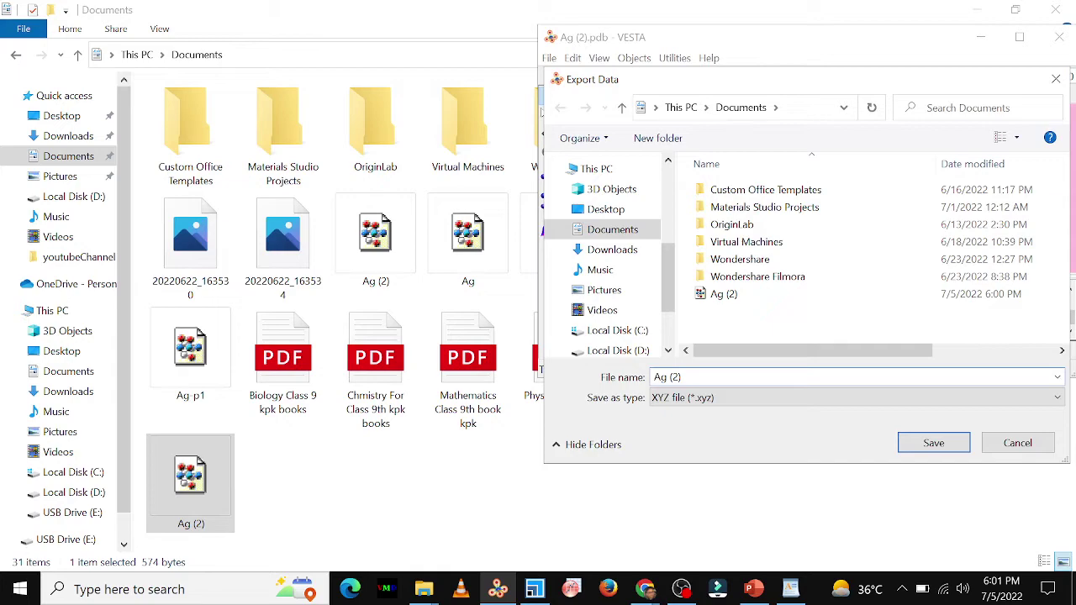
click(916, 443)
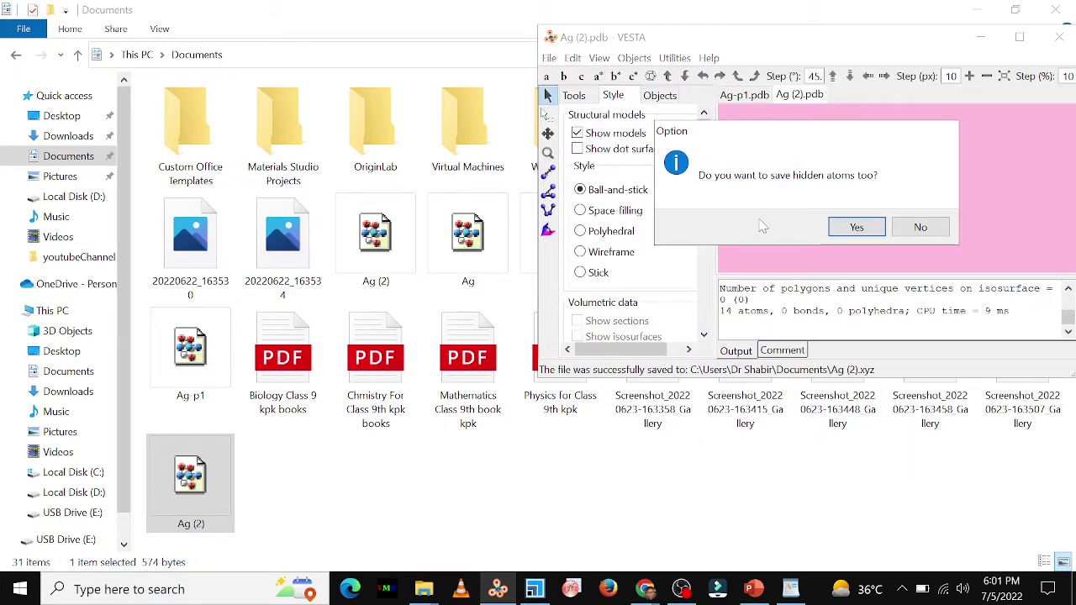
click(903, 228)
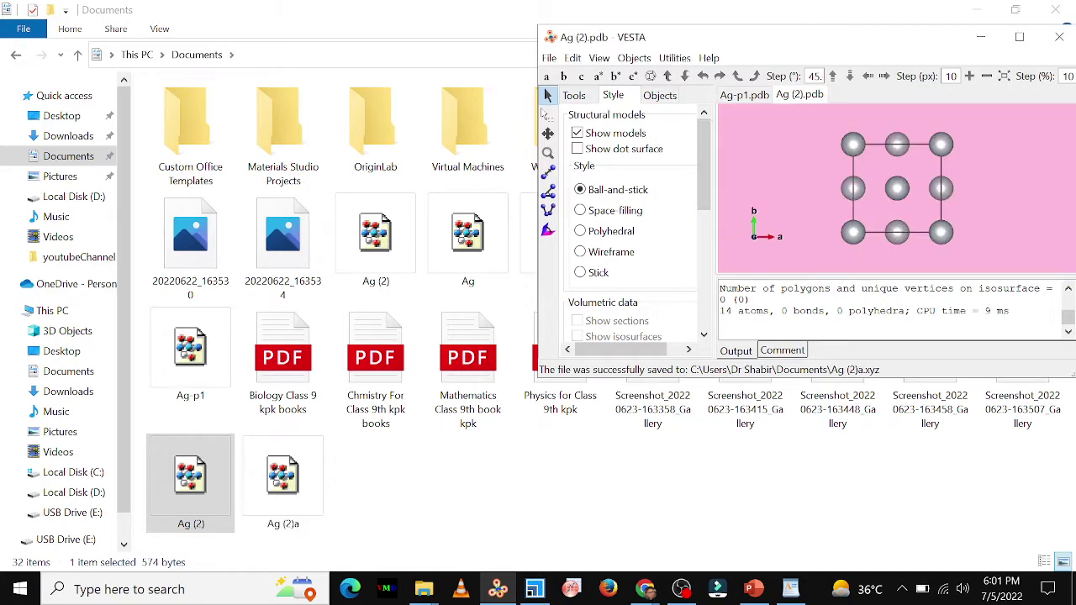
Open the Ag (2)a XYZ file in WordPad, examine its coordinates, and close it.
click(299, 458)
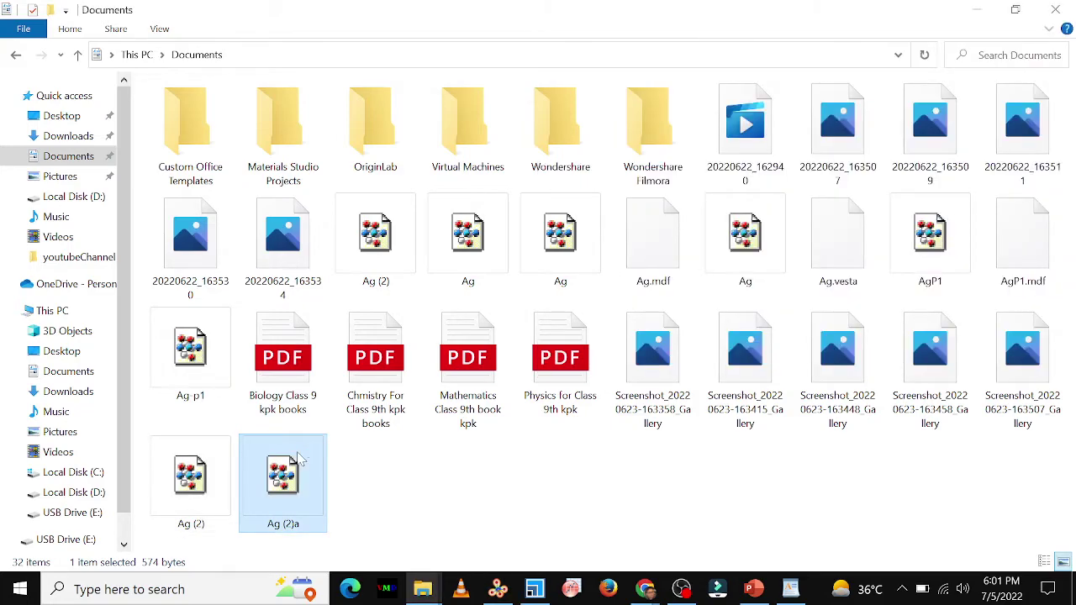
right_click(300, 458)
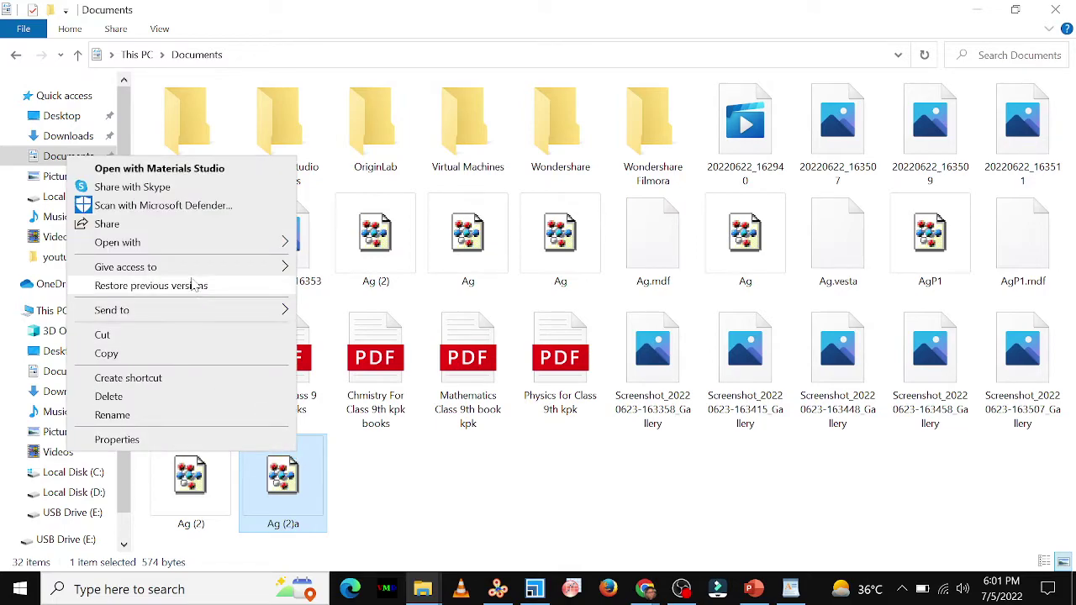
mouse_move(178, 248)
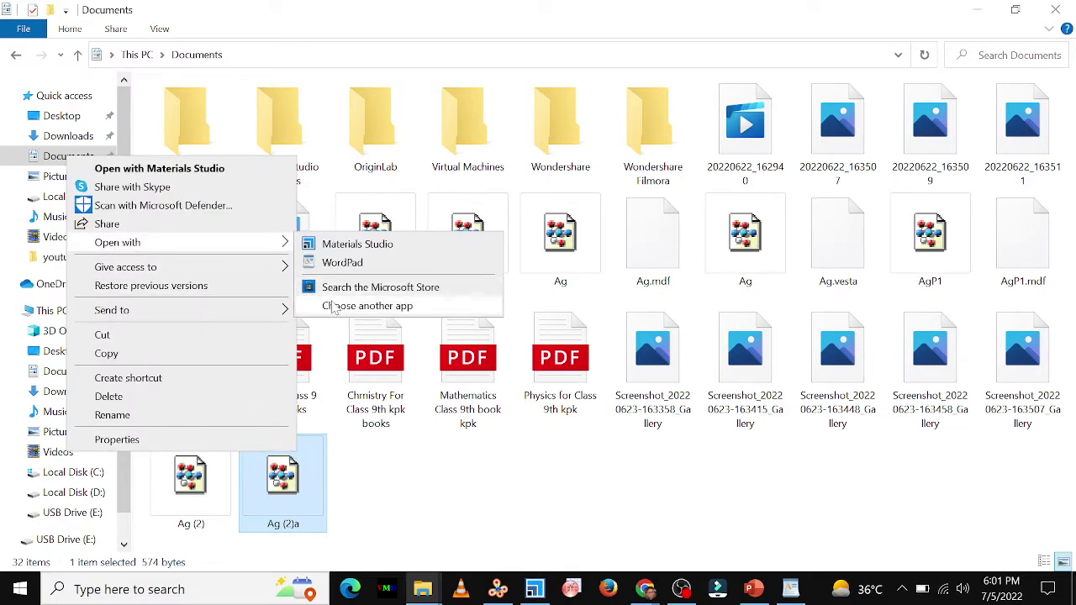
click(353, 263)
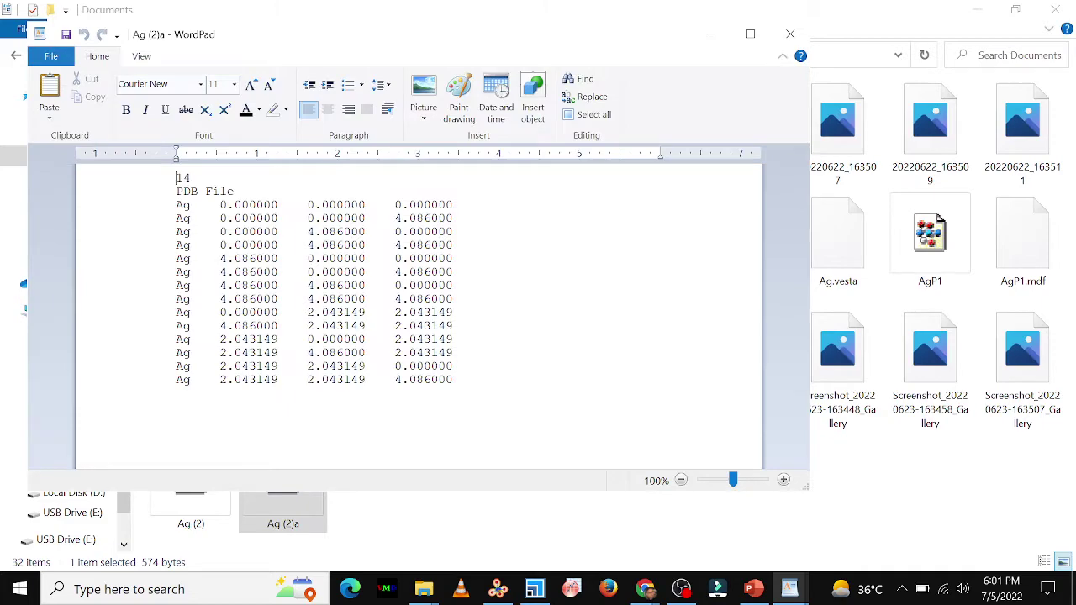
click(790, 34)
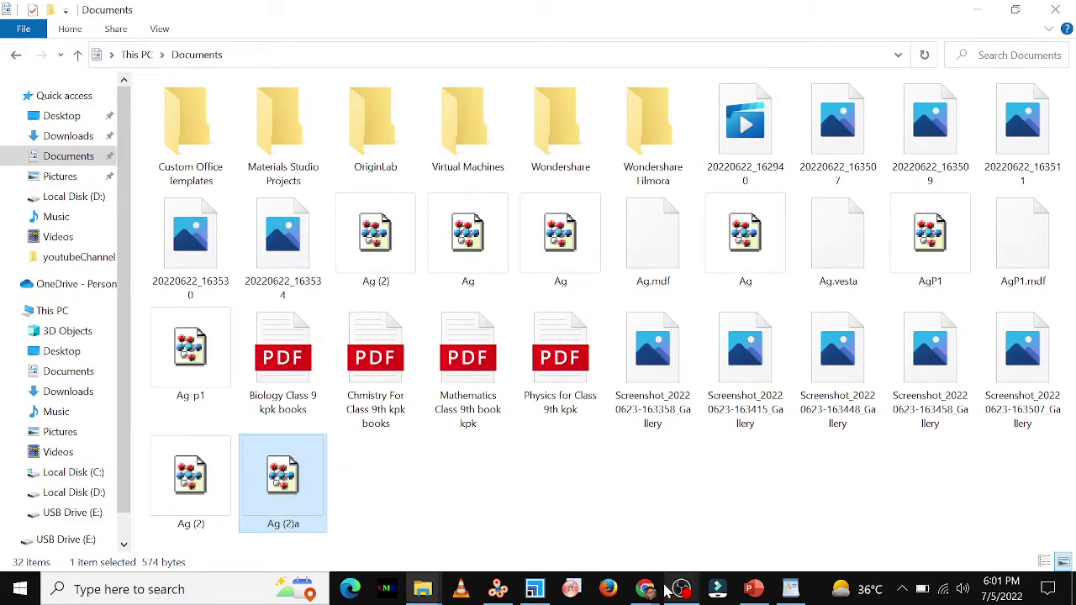
Launch VMD, minimize its console and OpenGL display, and load the Ag (2) PDB file from Documents.
click(386, 589)
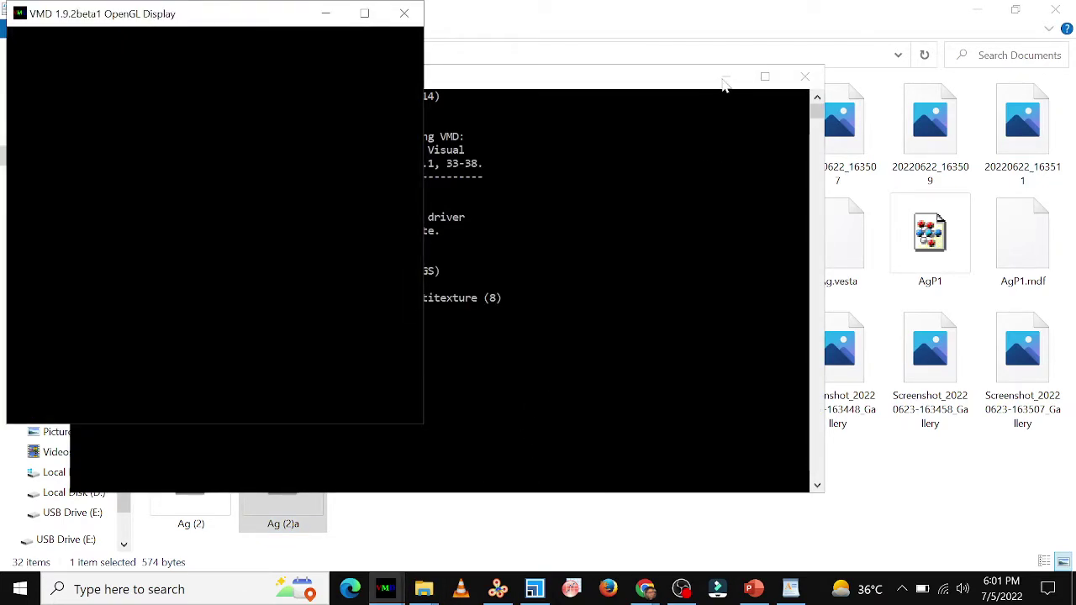
click(725, 78)
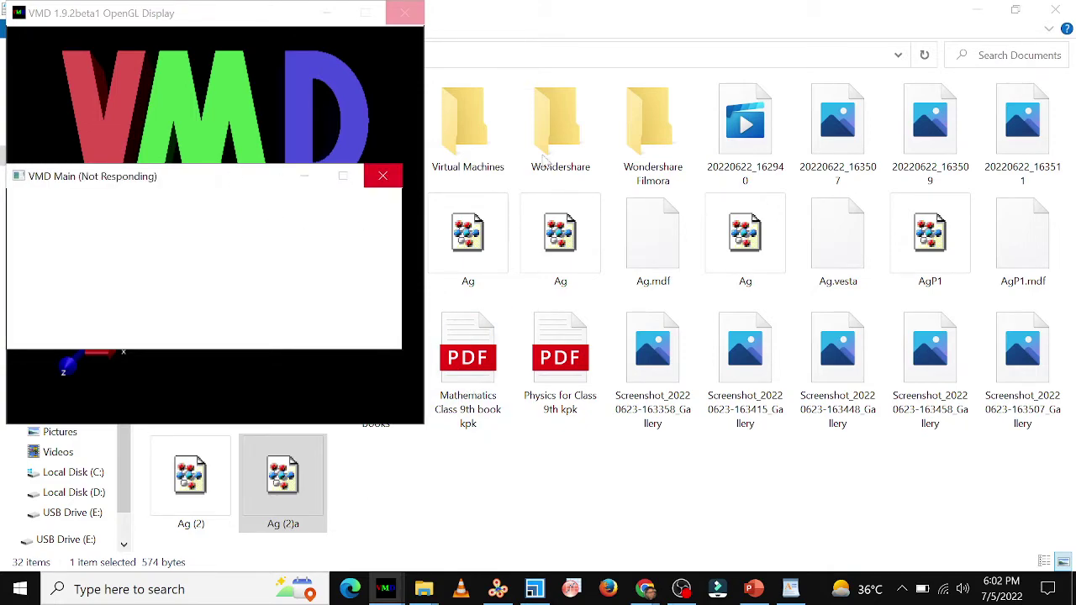
click(334, 18)
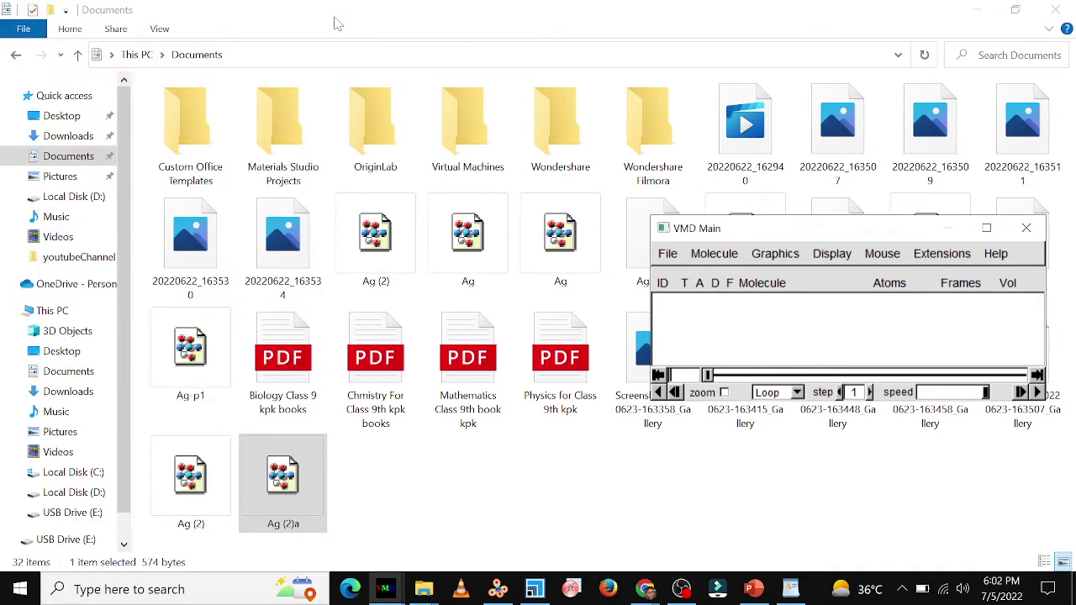
double_click(375, 240)
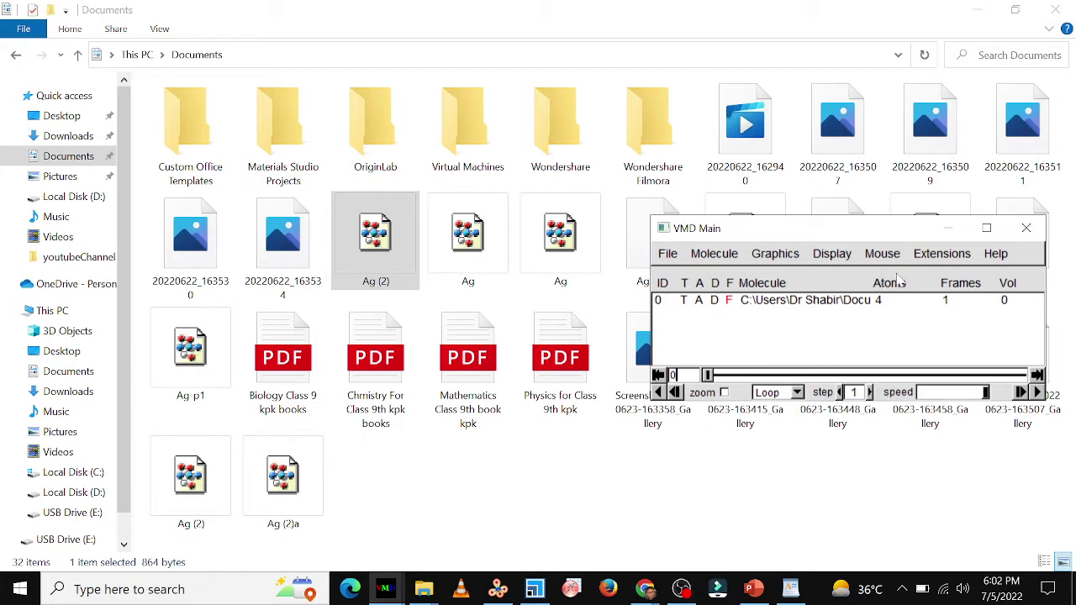
Restore the OpenGL display, draw all atoms of the loaded silver molecule with the CPK method, and set the projection to Orthographic.
click(894, 303)
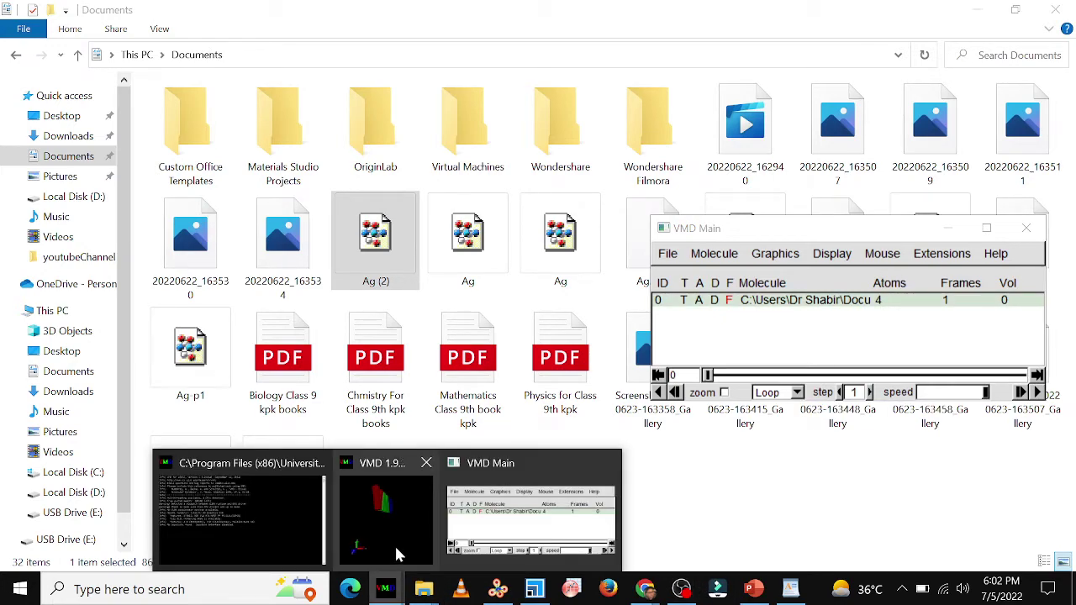
click(398, 551)
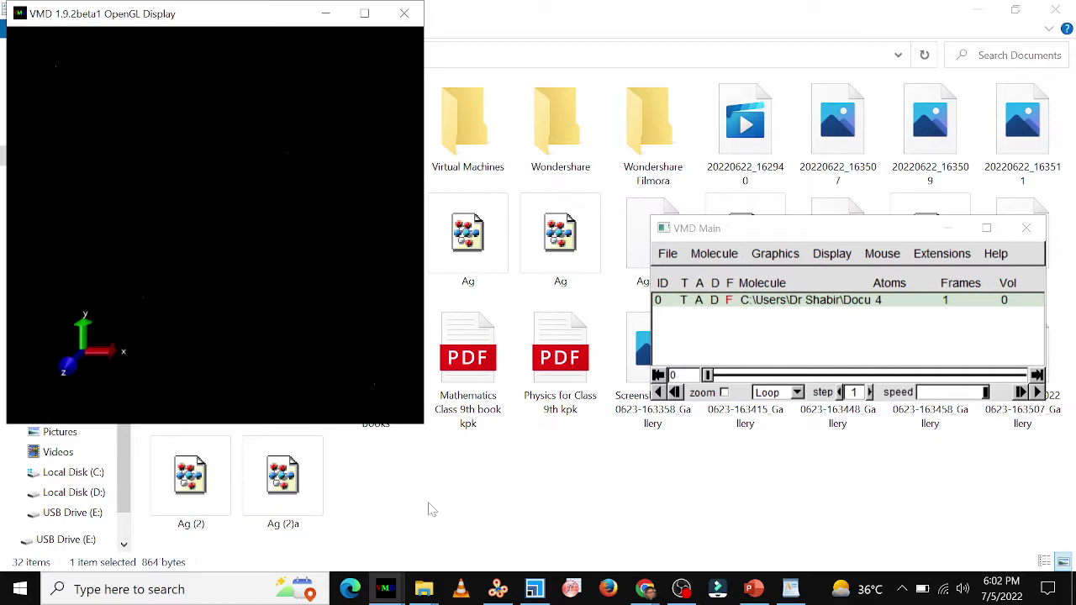
click(774, 253)
click(790, 290)
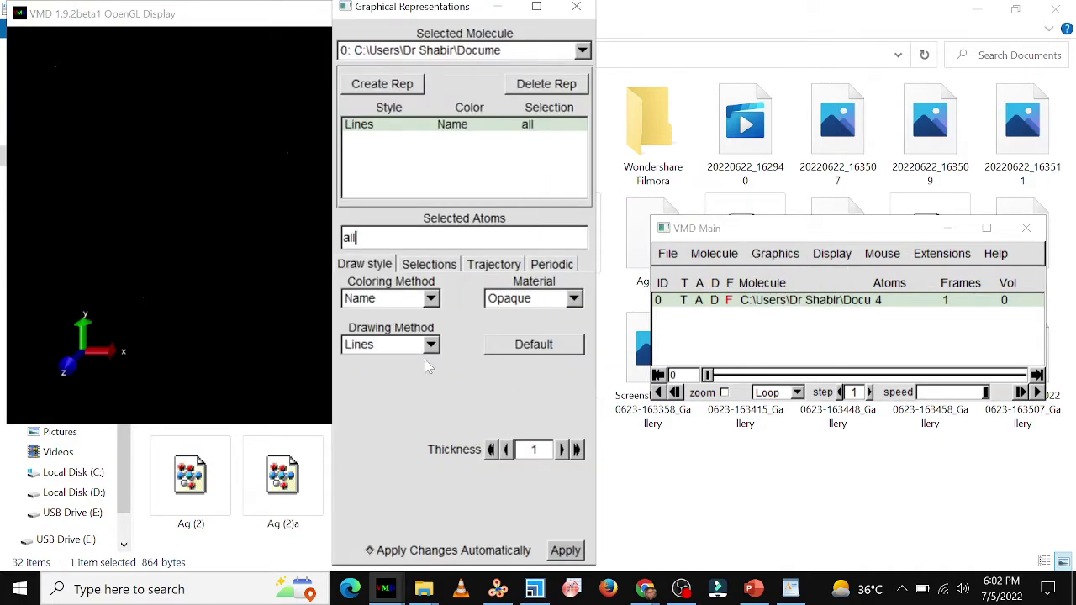
click(425, 344)
click(375, 445)
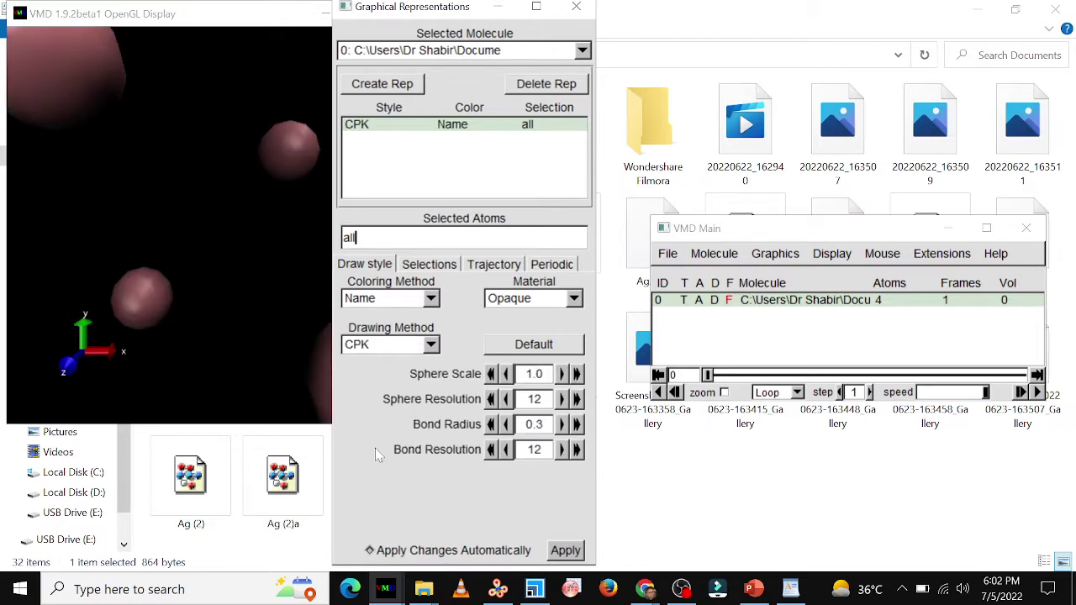
click(576, 7)
click(832, 254)
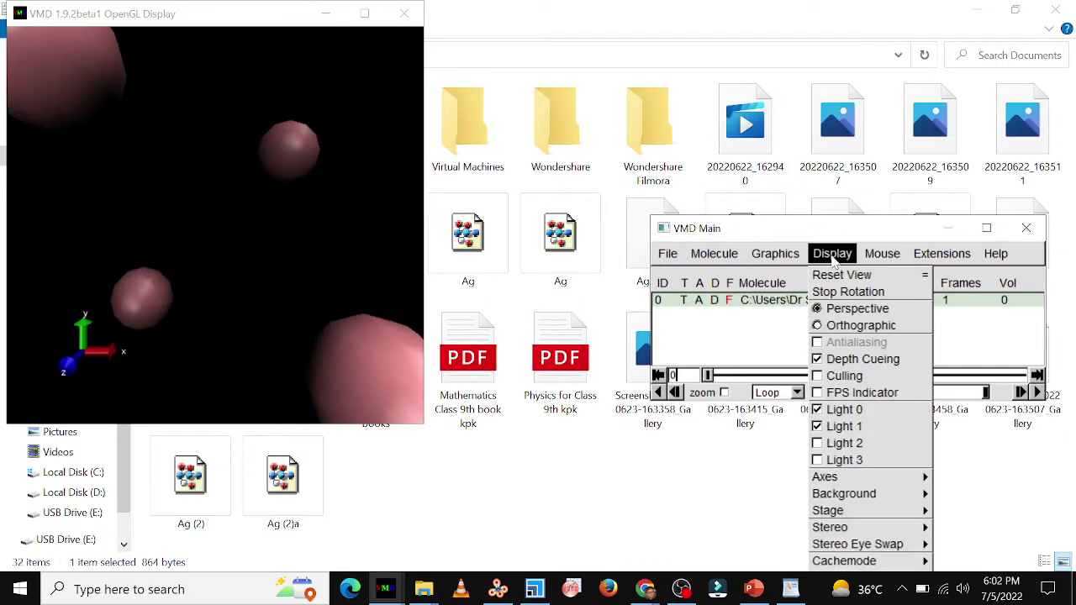
click(849, 328)
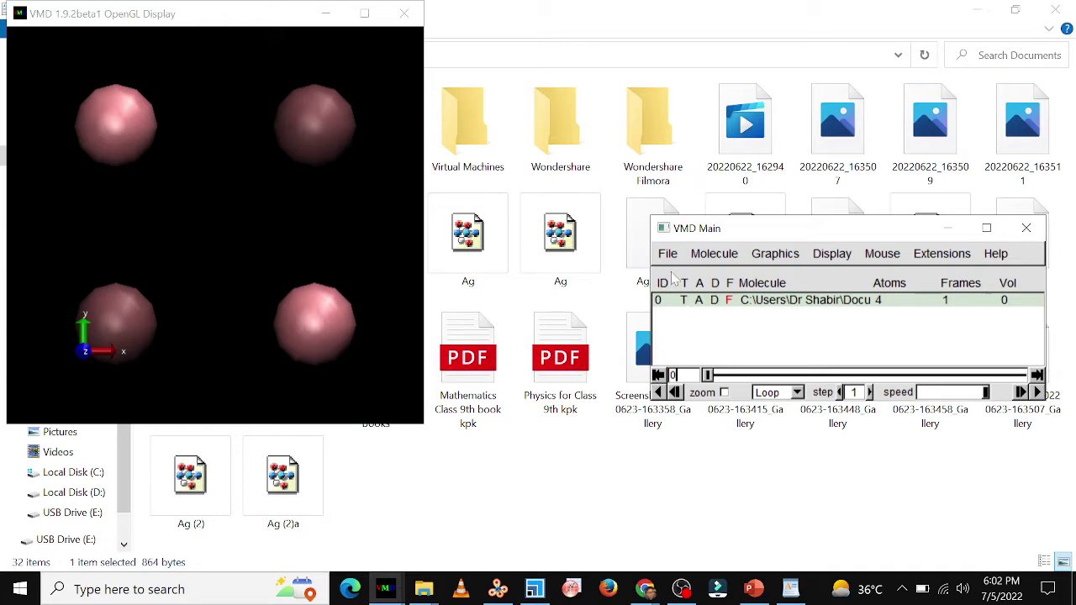
Save the molecule's coordinates in xyz format to the Documents folder as Silver.xyz.
click(669, 254)
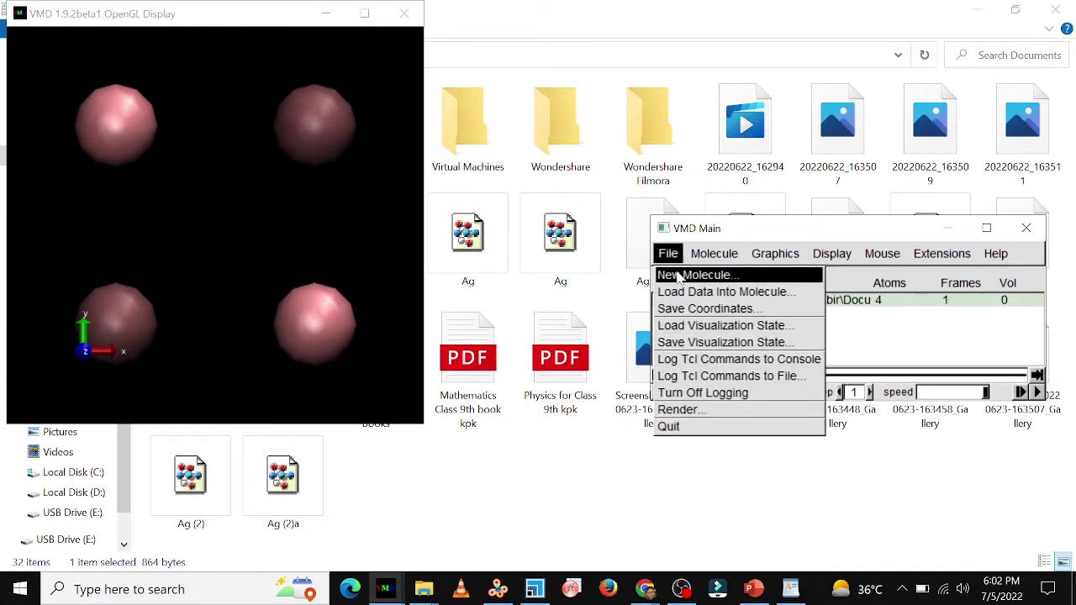
click(687, 309)
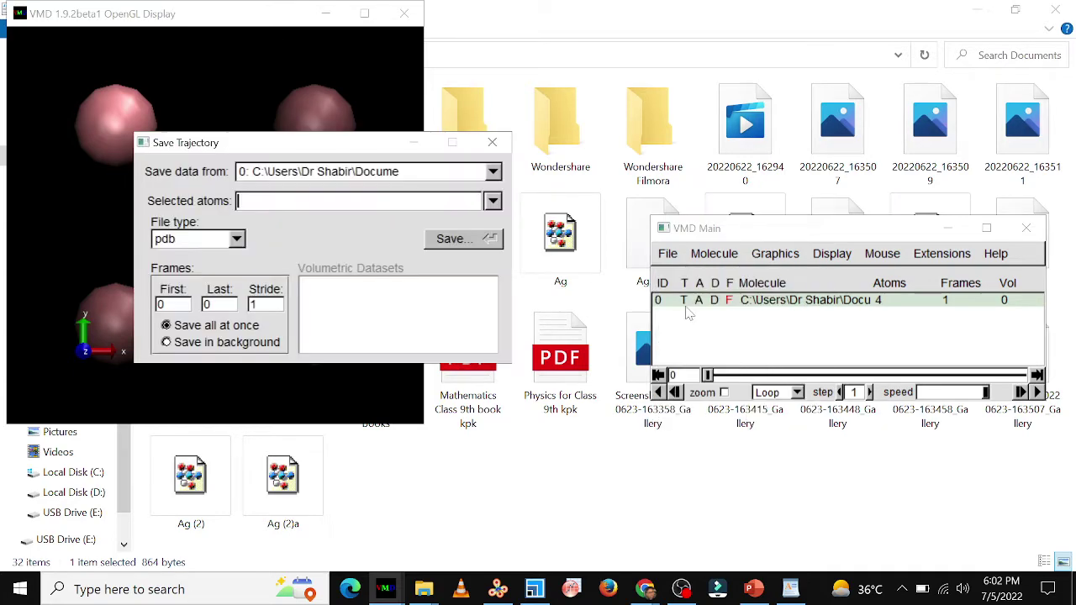
click(236, 239)
click(180, 327)
click(450, 241)
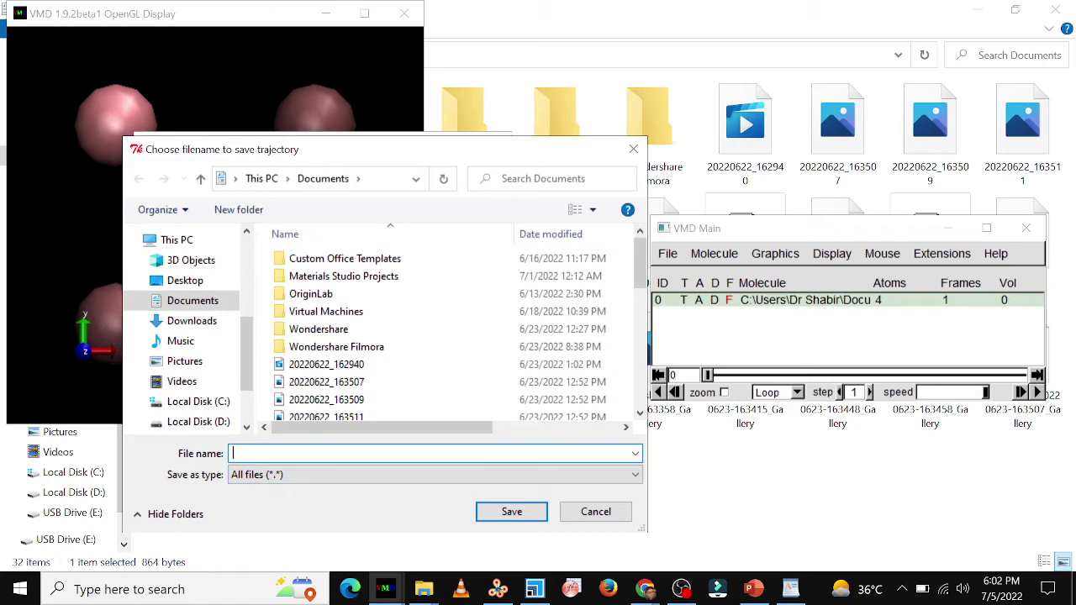
text(Silver.xyz)
key(Return)
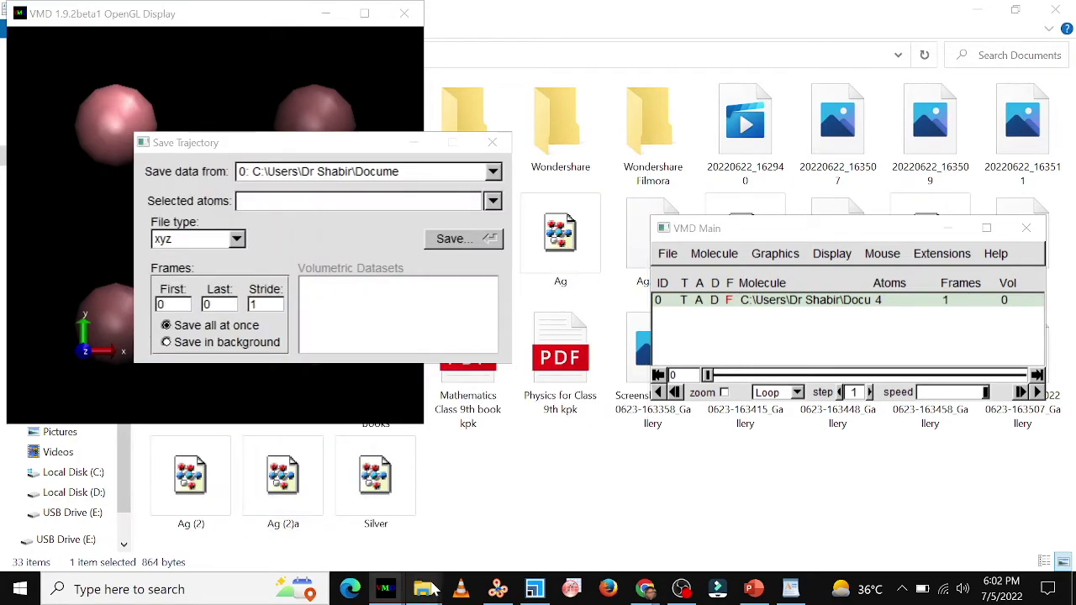
Open the Silver file from Documents in WordPad, highlight its Ag coordinate lines, and move the window aside.
click(386, 491)
right_click(386, 491)
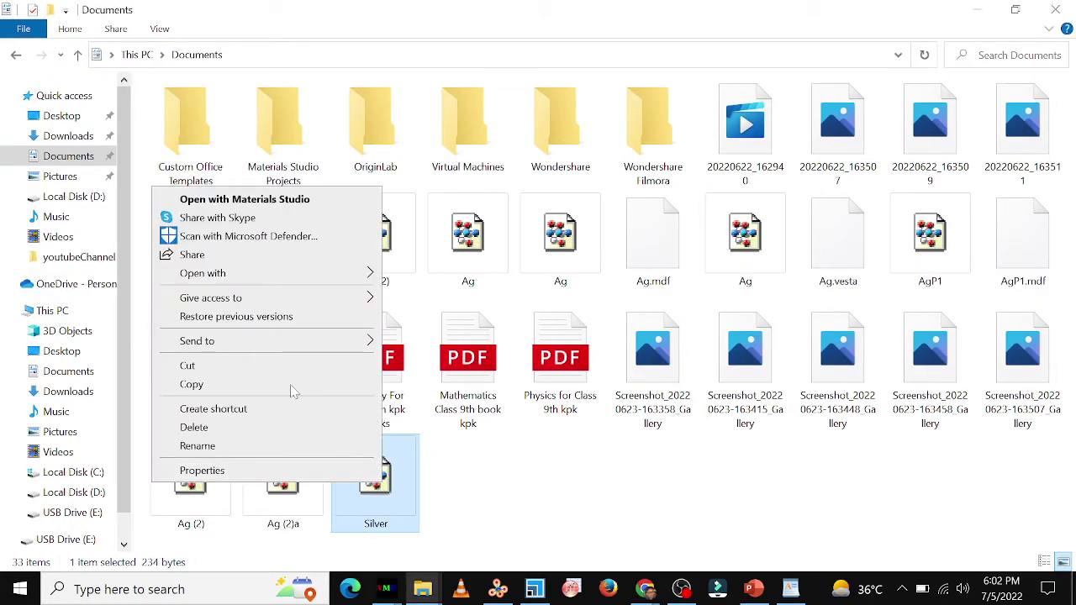
mouse_move(328, 272)
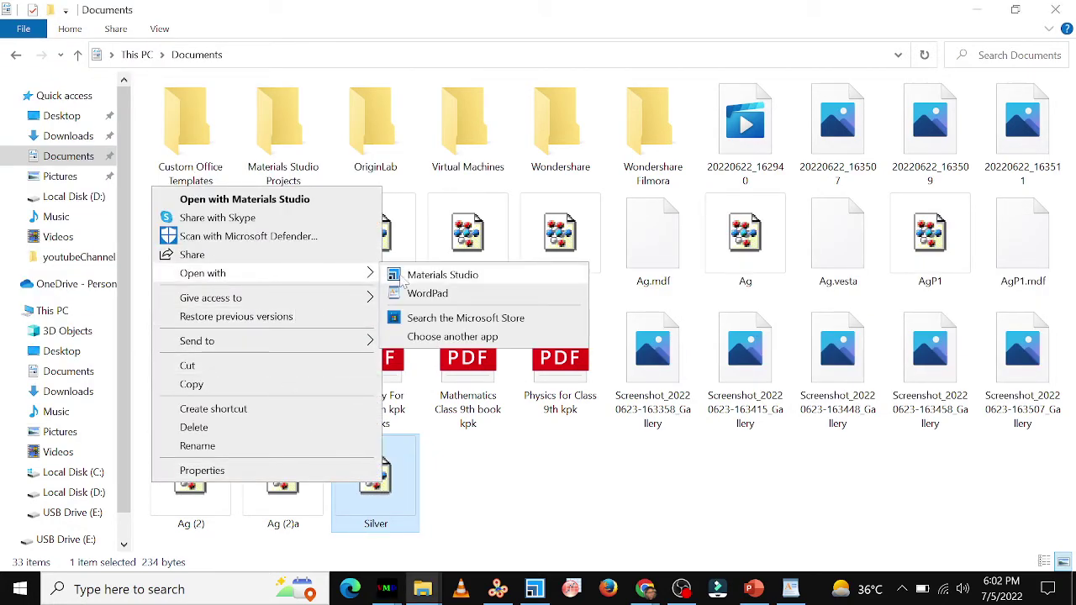
click(421, 295)
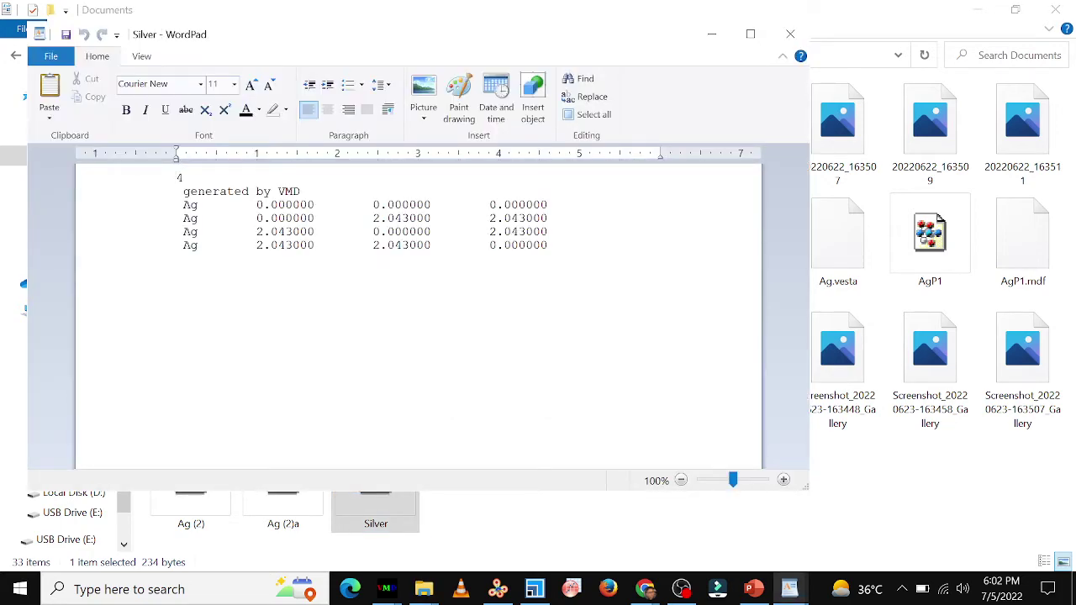
drag(155, 216, 179, 252)
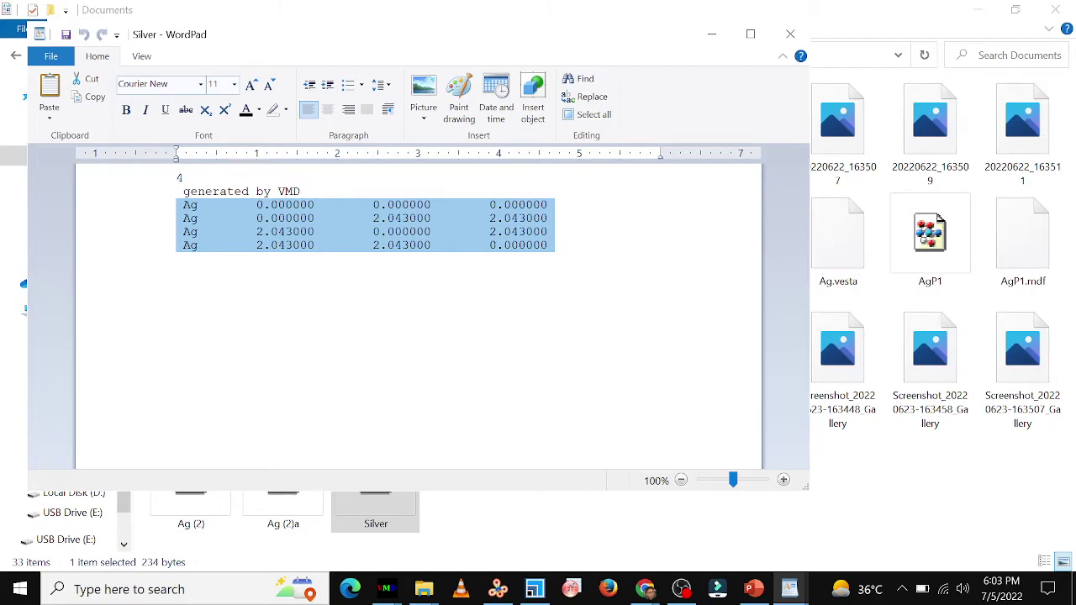
drag(541, 34, 790, 80)
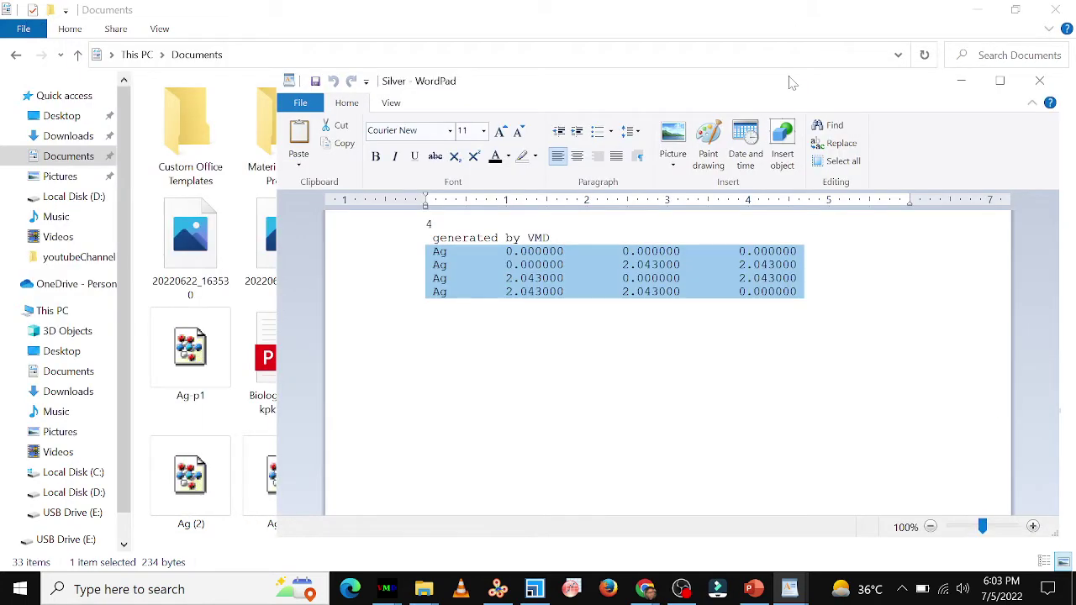
Open the Ag (2)a file from Documents in WordPad for comparison and minimize the Documents folder window.
click(256, 483)
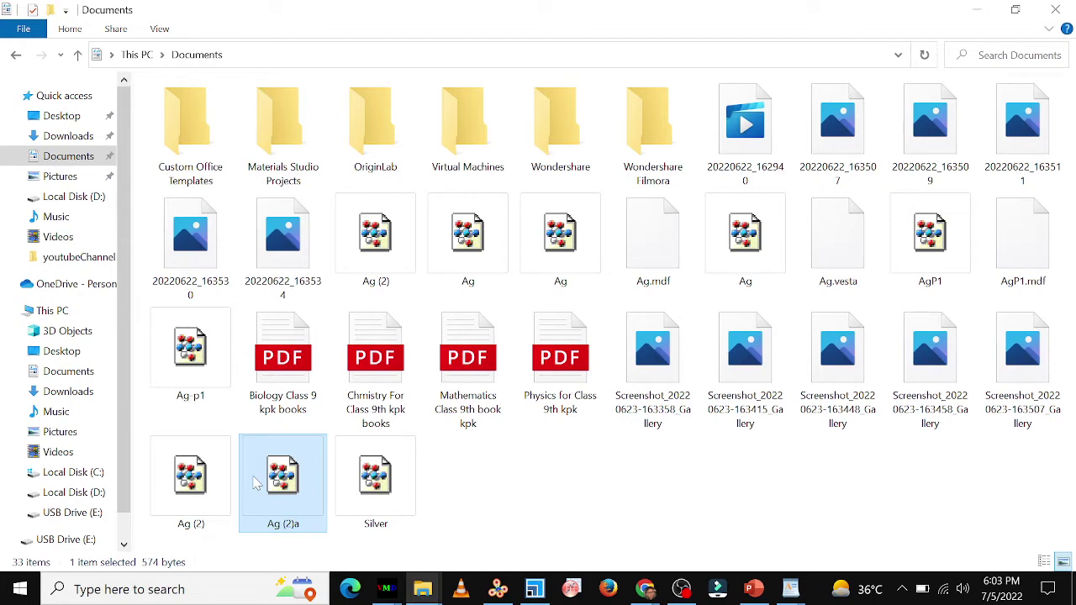
right_click(257, 484)
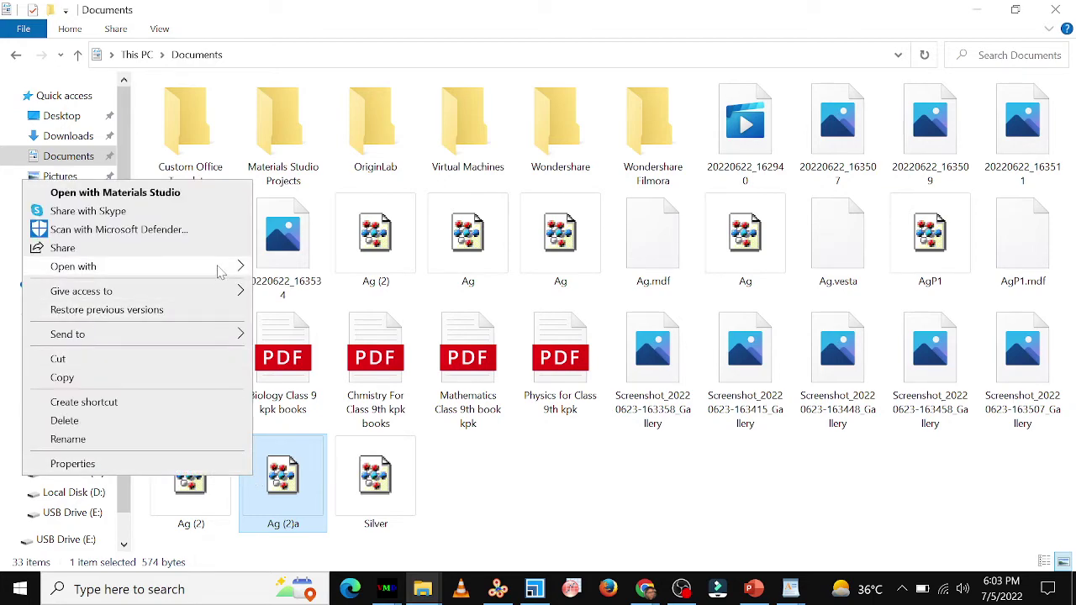
mouse_move(225, 267)
click(294, 286)
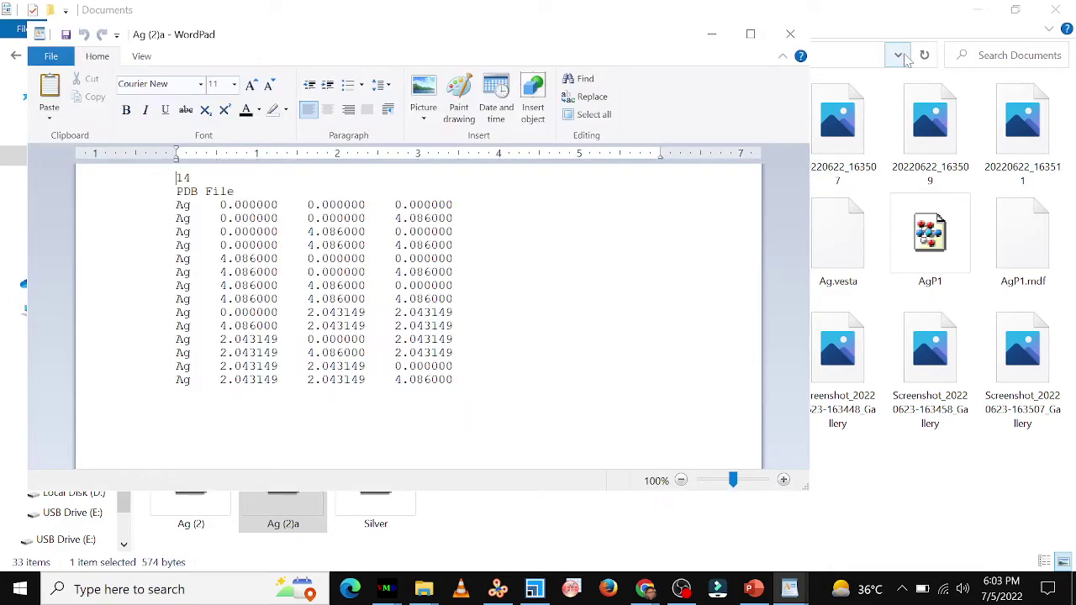
click(962, 16)
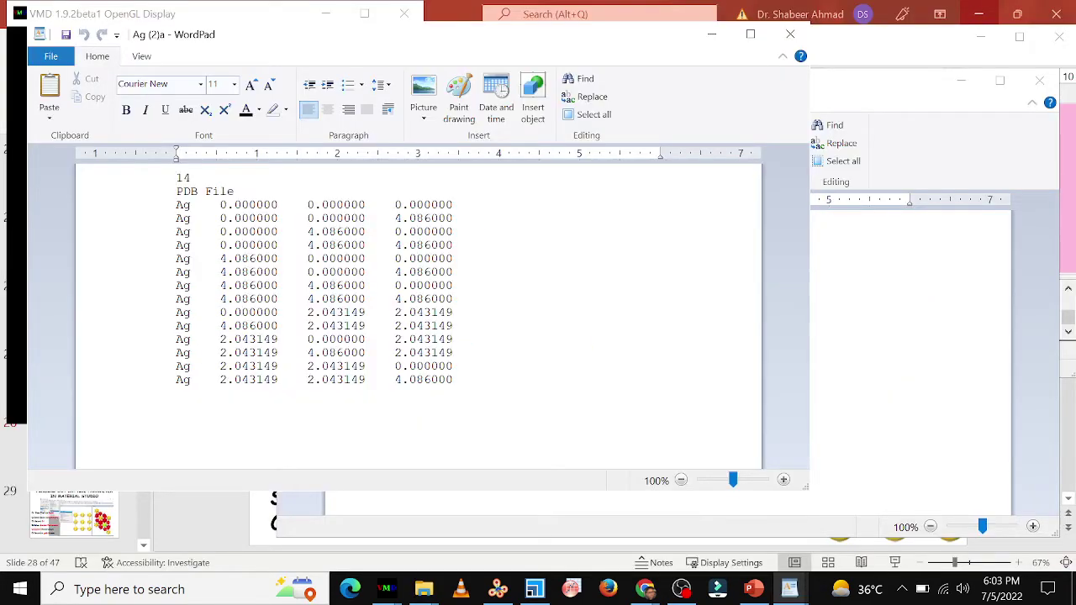
Resize the Ag (2)a and Silver WordPad windows to sit side by side and compare their atom coordinates.
drag(809, 283, 610, 321)
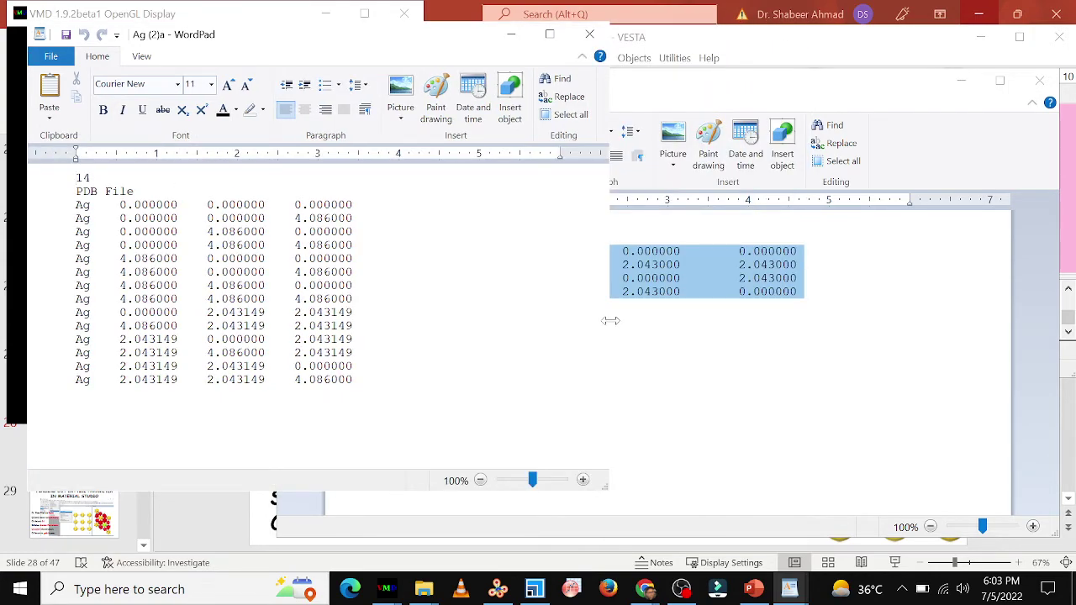
click(1004, 84)
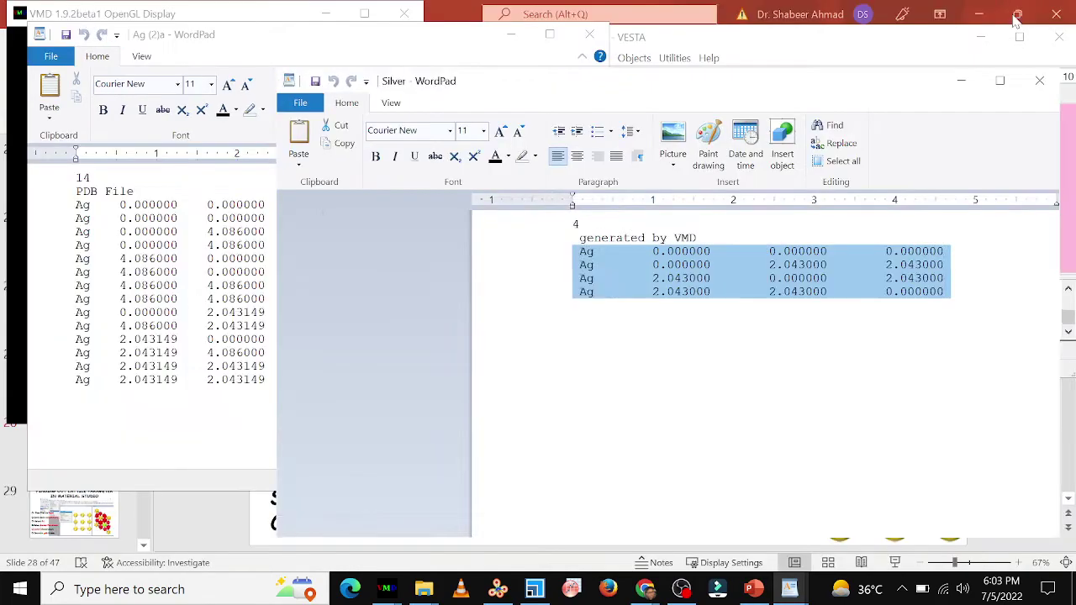
click(1015, 10)
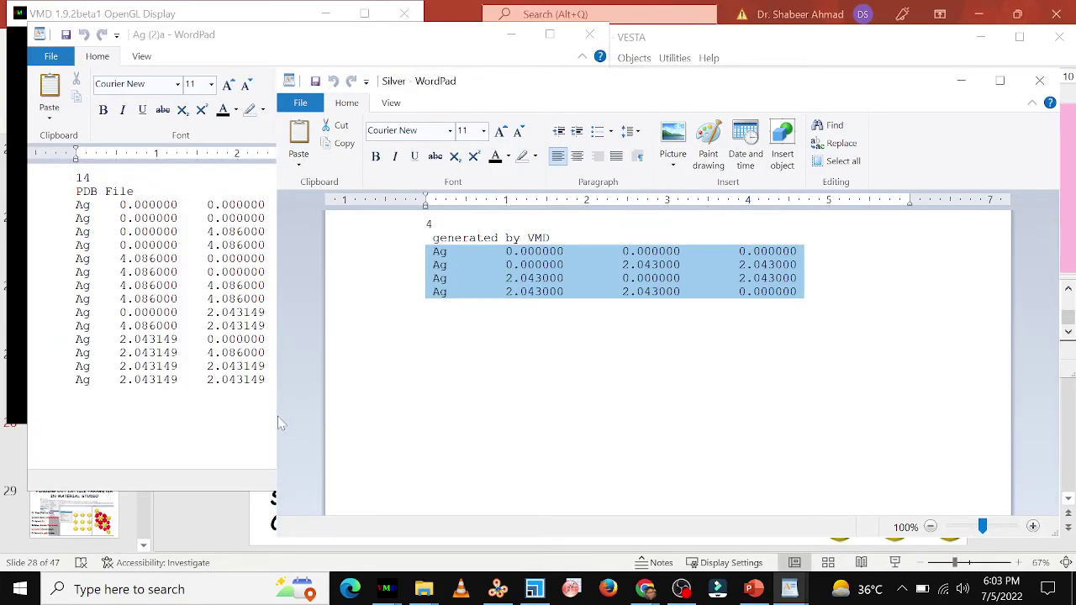
drag(270, 416, 654, 378)
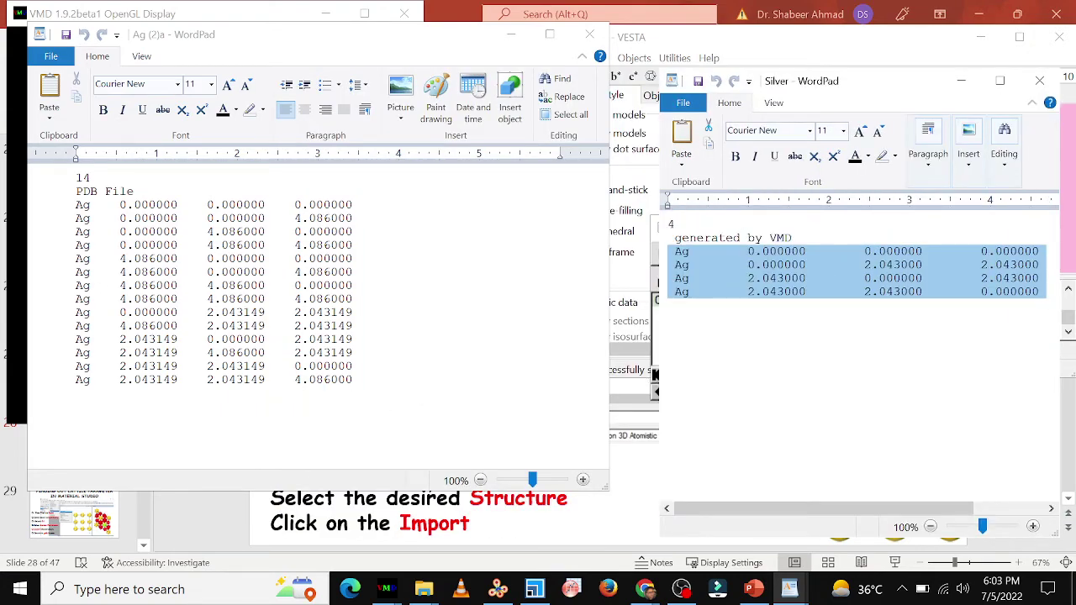
drag(659, 424, 613, 427)
click(622, 305)
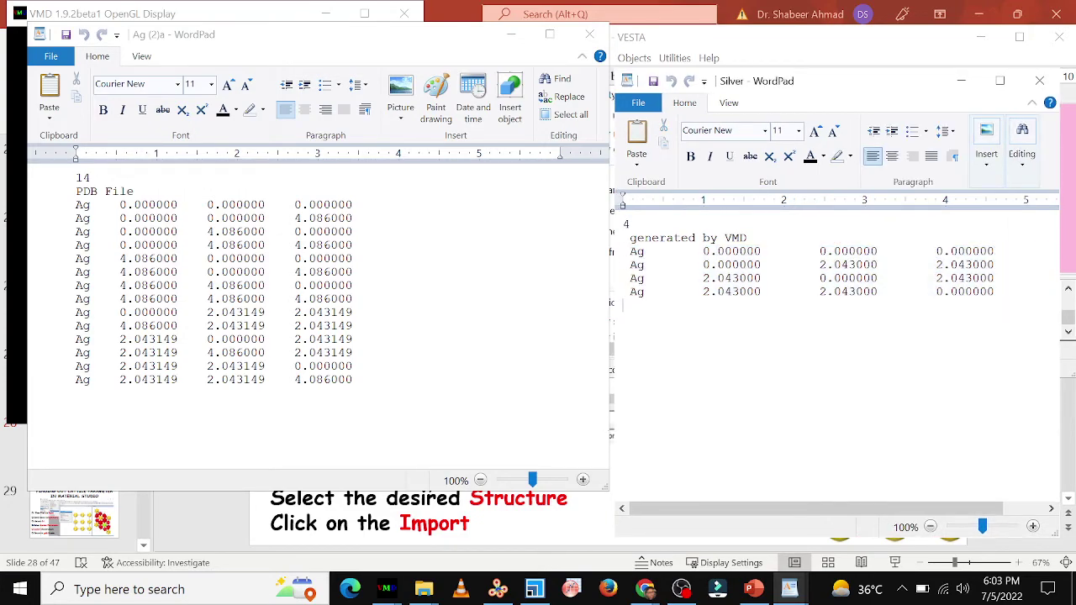